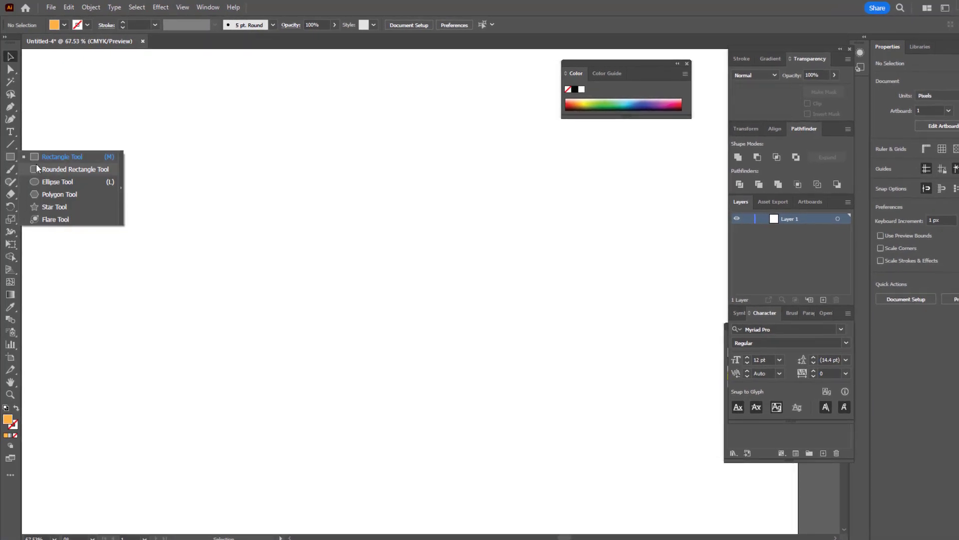
Step: Draw an orange circle about 613 px wide and a rectangle about 1017 × 325 px covering its lower half
left_click_drag(217, 172, 478, 321)
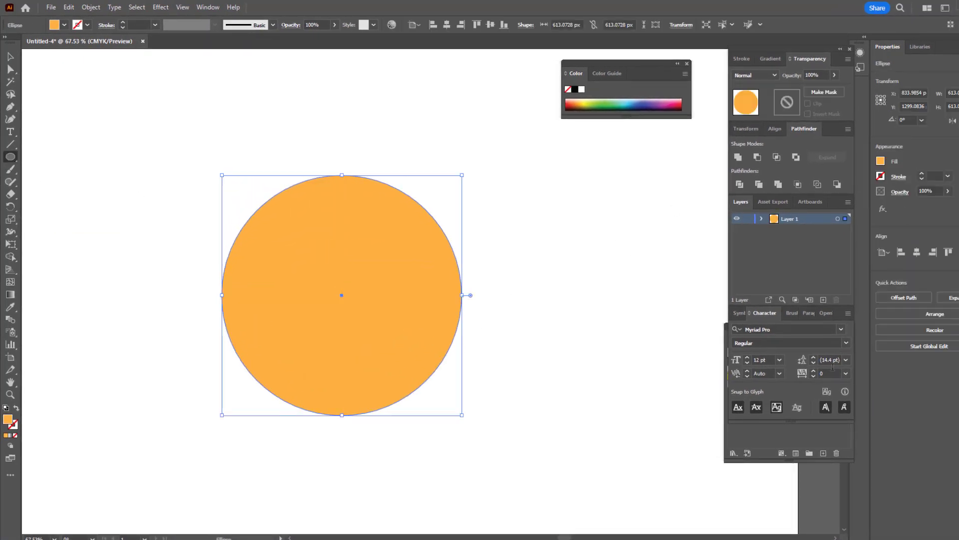
left_click(724, 379)
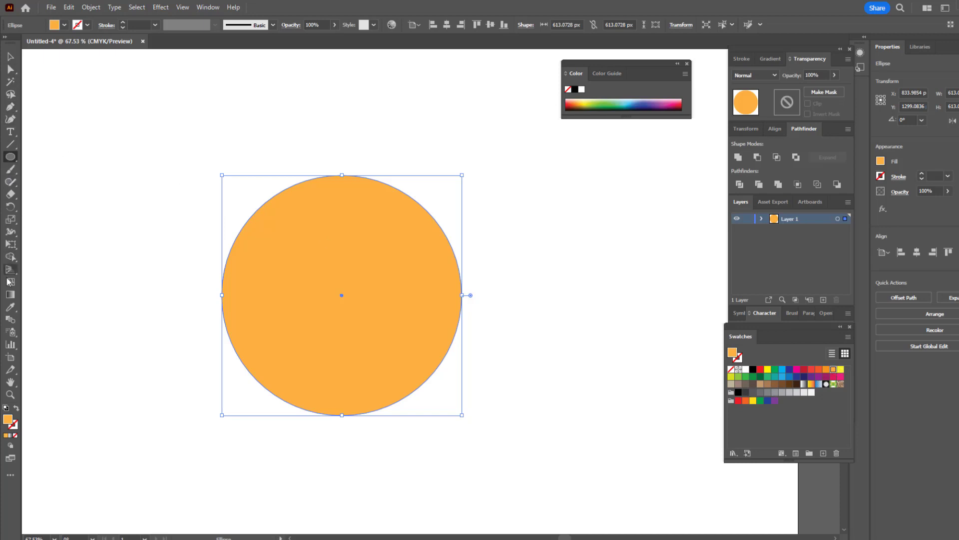
left_click_drag(10, 163, 38, 157)
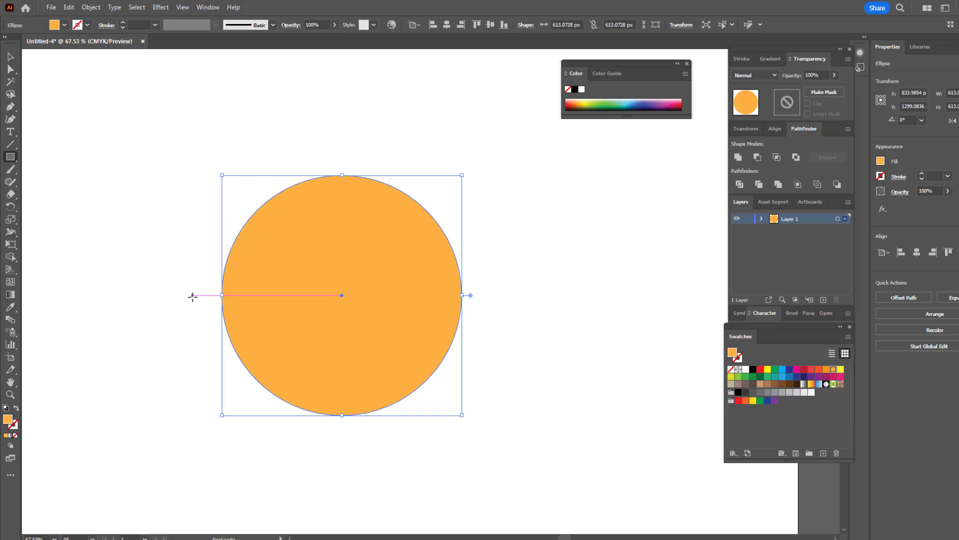
left_click_drag(193, 295, 592, 423)
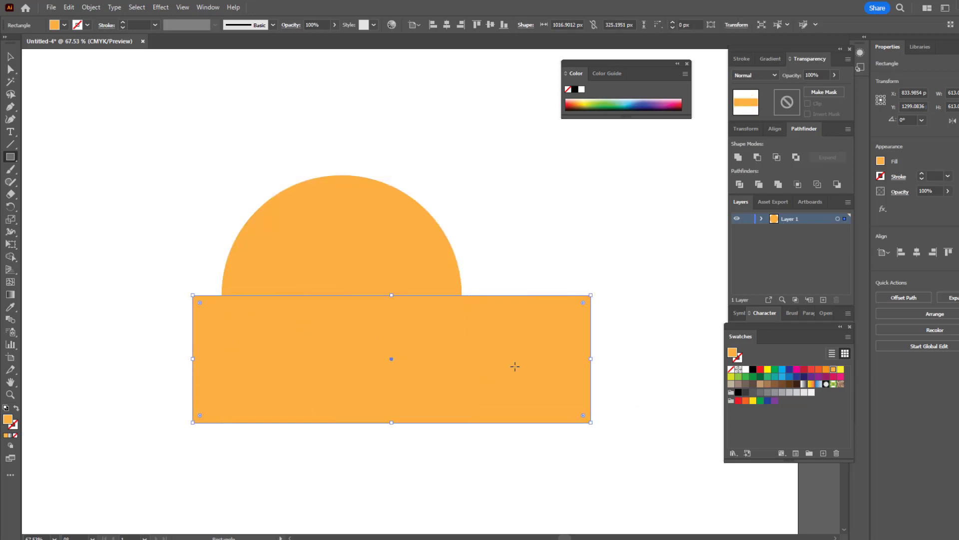
Step: Split the overlapping circle and rectangle, ungroup the pieces and delete everything below the circle's horizontal midline, keeping the upper half circle
left_click(284, 232)
key("ctrl+shift+bracketright")
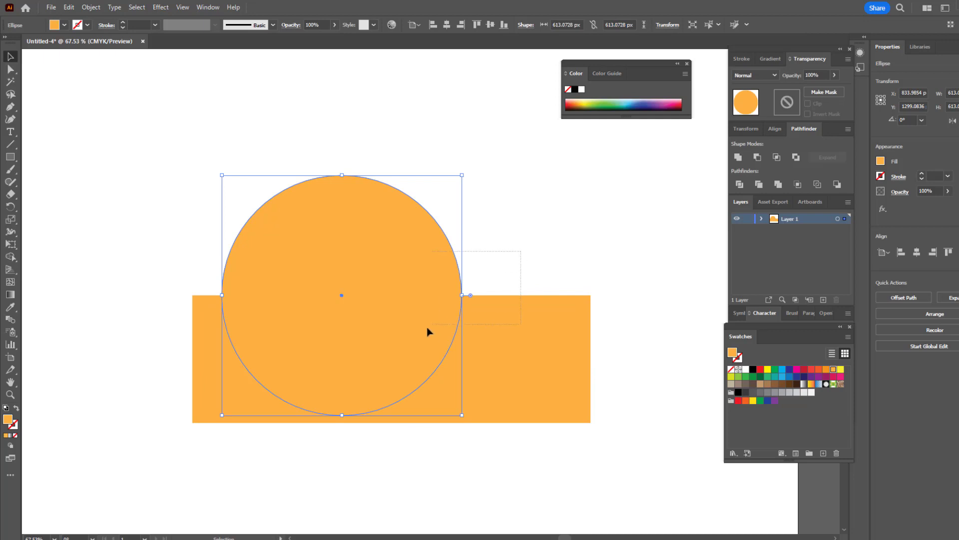
key("ctrl+a")
key("ctrl+g")
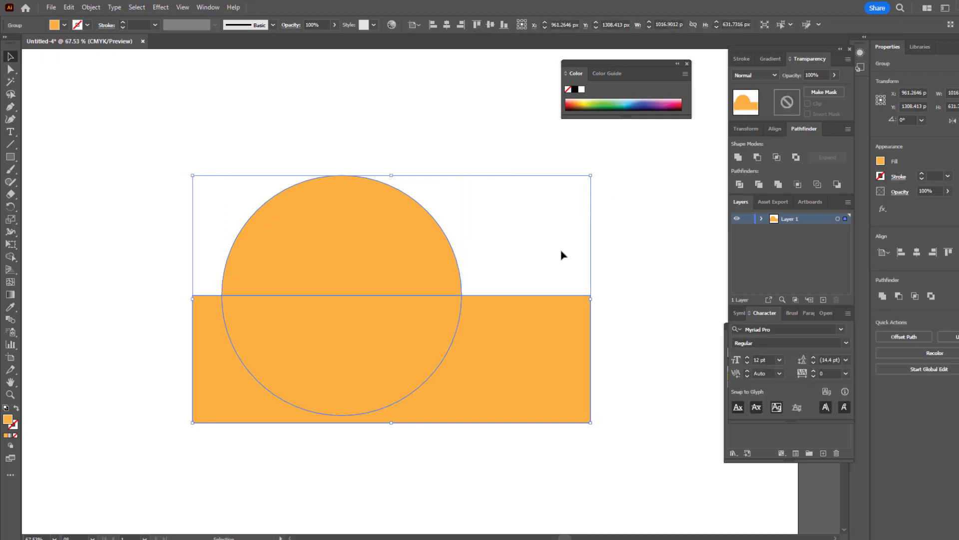
right_click(425, 305)
left_click(476, 441)
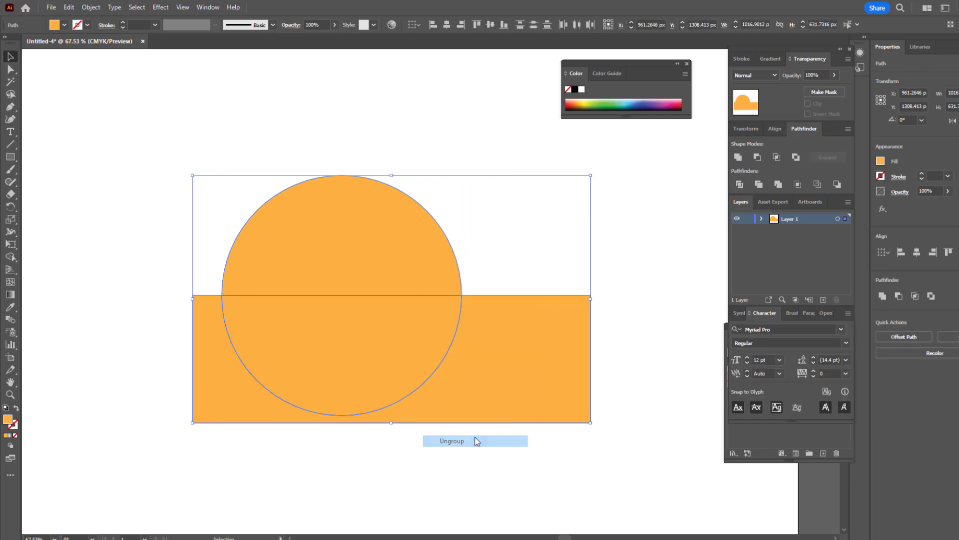
left_click(377, 346)
key("Delete")
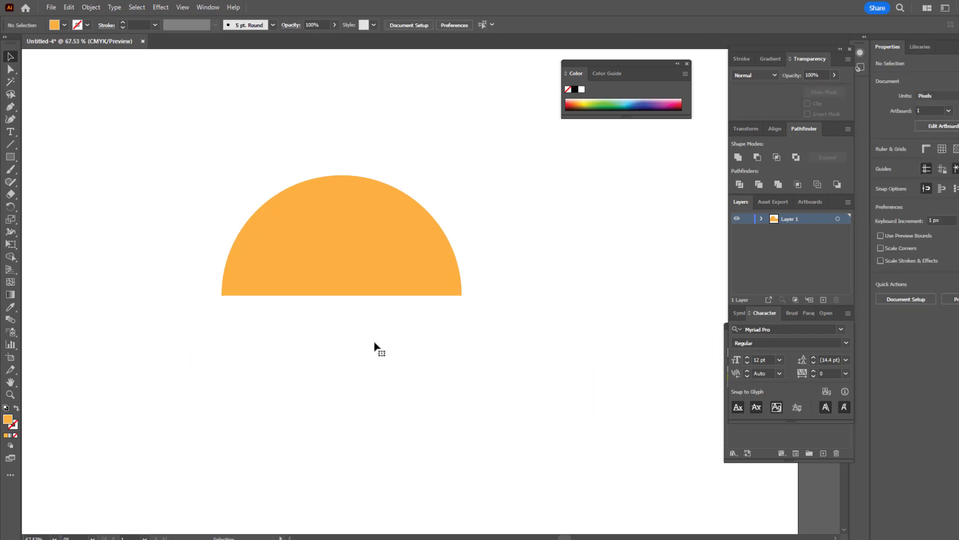
Step: Center the half circle horizontally and vertically on the artboard
left_click(332, 247)
left_click(447, 25)
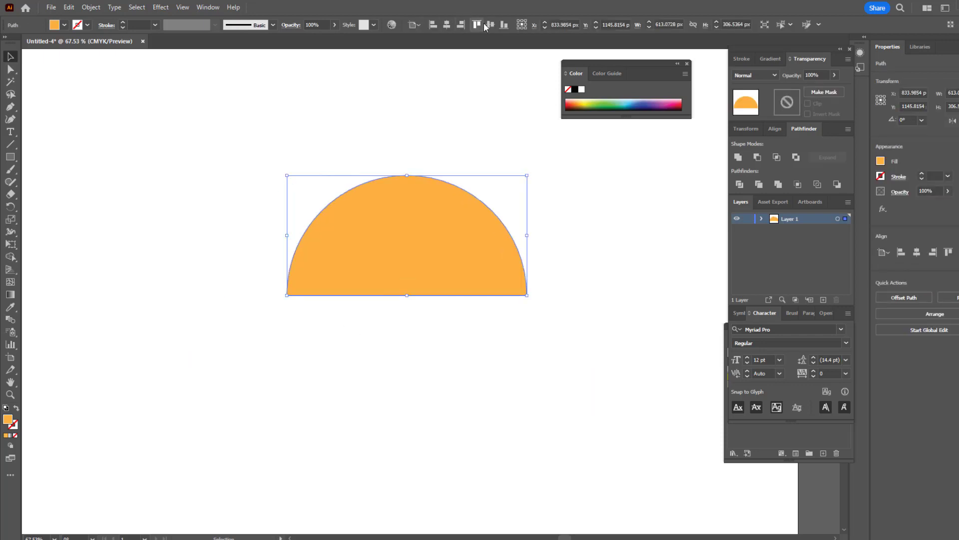
left_click(491, 25)
left_click(575, 225)
left_click_drag(580, 337, 635, 480)
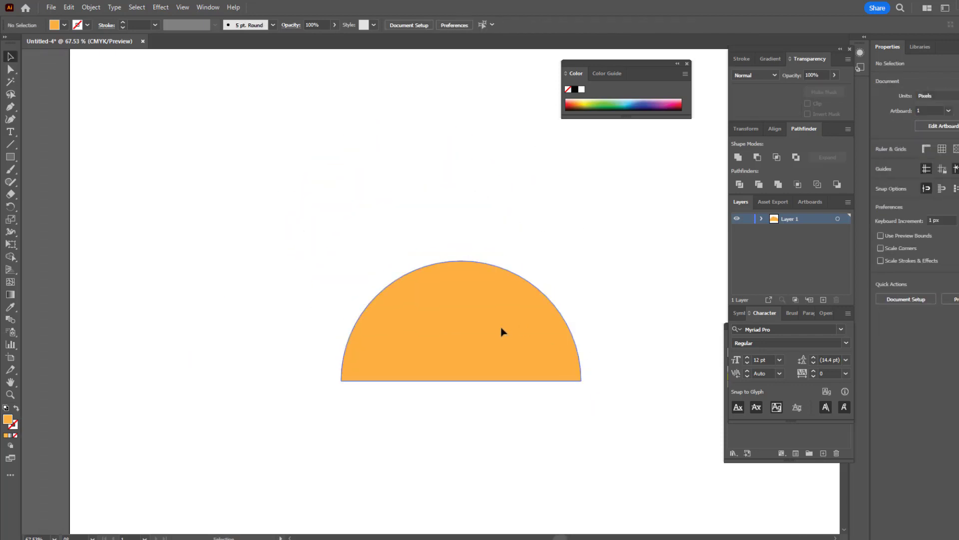
Step: Copy the half circle and paste the duplicate at the same position
left_click(502, 331)
left_click(69, 7)
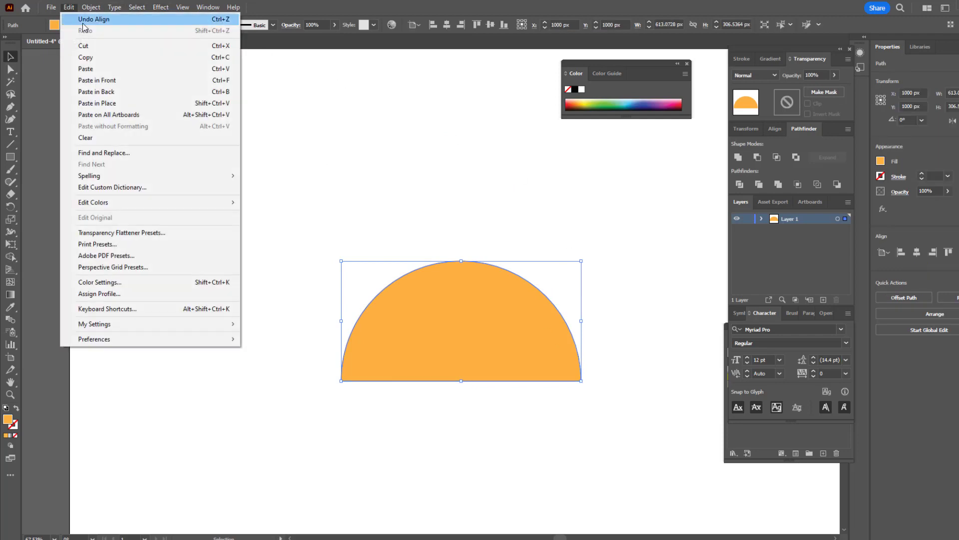
left_click(92, 57)
left_click(73, 8)
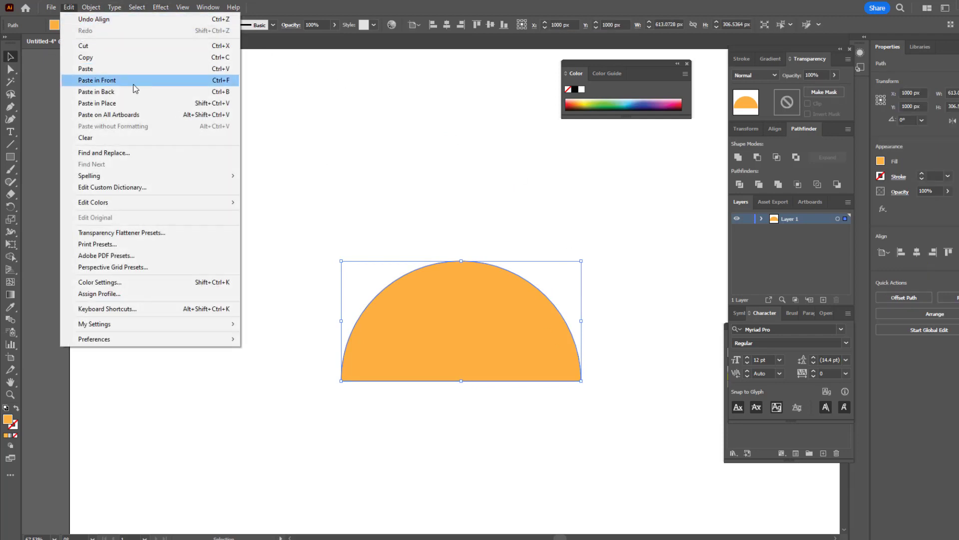
left_click(136, 102)
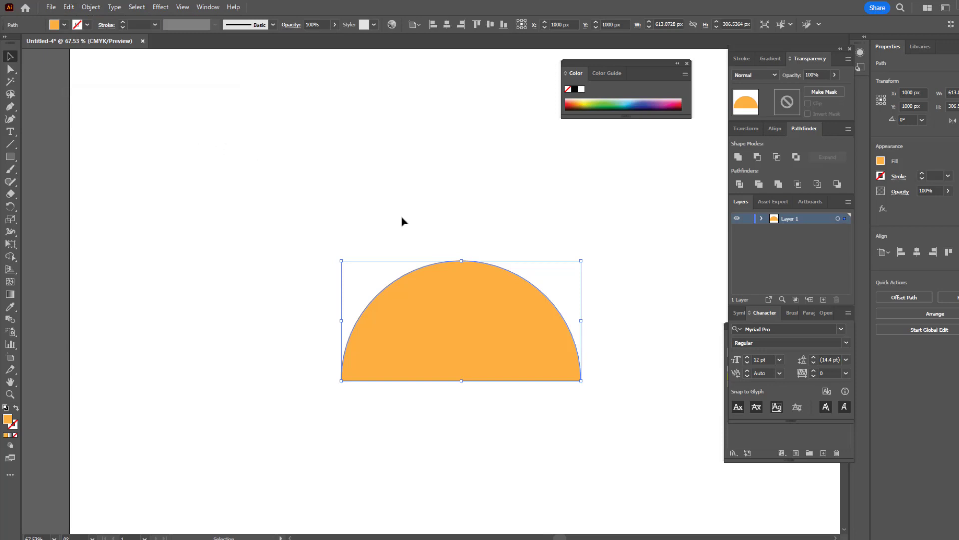
Step: Shift the duplicate about 140 px to the left behind the original half circle and fill it with a darker orange swatch
key("Left")
key("Left")
key("Left")
key("Left")
key("Left")
key("Left")
key("Left")
key("Left")
key("Left")
key("Left")
key("Left")
key("Left")
key("Left")
key("Left")
key("Left")
key("Left")
key("Left")
key("Left")
key("Left")
key("Left")
key("Left")
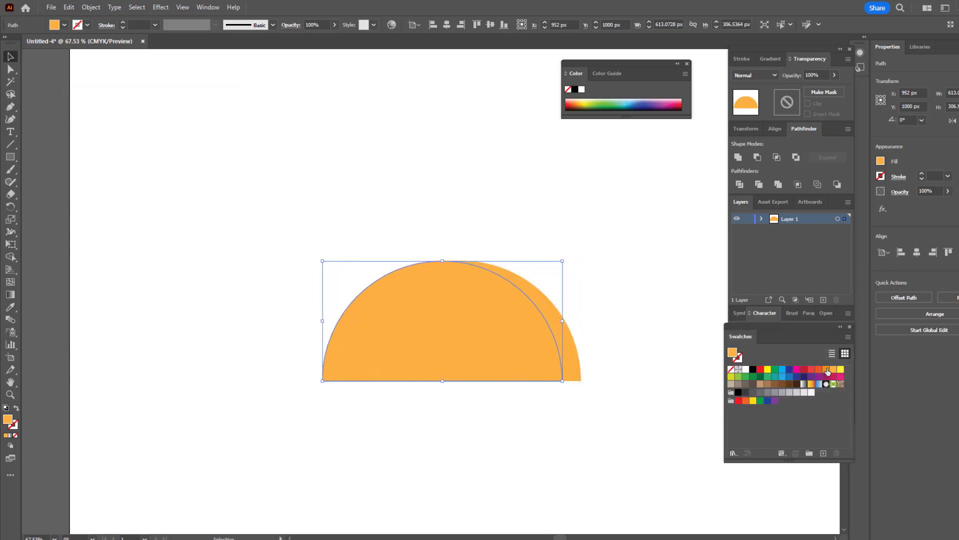
left_click(828, 371)
key("Left")
key("Left")
key("Left")
key("Left")
key("Left")
key("Left")
key("Left")
key("Left")
key("Left")
key("Left")
key("Left")
key("Left")
key("Left")
key("Left")
key("Left")
key("Left")
key("Left")
key("Left")
key("Left")
key("Left")
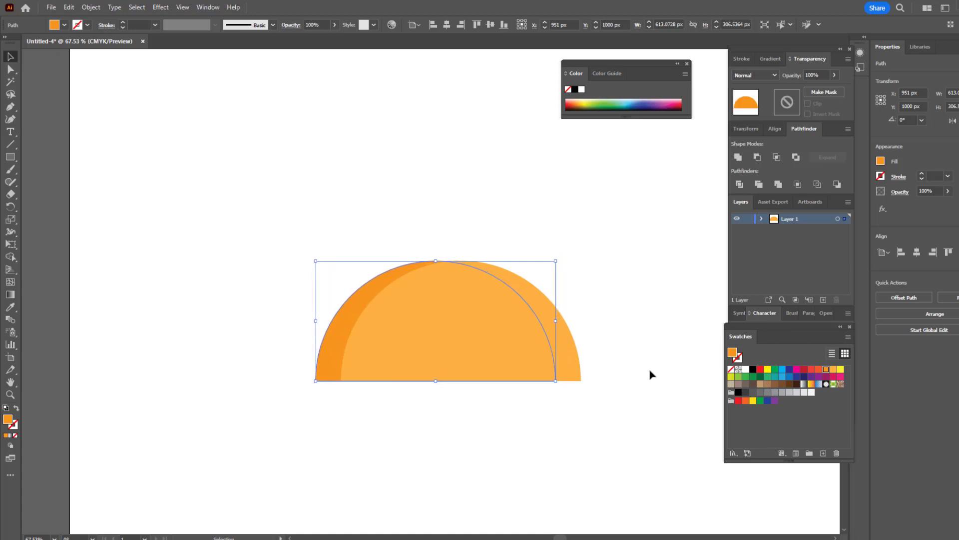
key("Left")
key("Left")
key("Left")
key("Left")
key("Left")
key("Left")
key("Left")
key("Left")
key("Left")
key("Left")
key("Left")
key("Left")
left_click_drag(327, 341, 304, 342)
left_click(488, 428)
left_click_drag(488, 428, 469, 402)
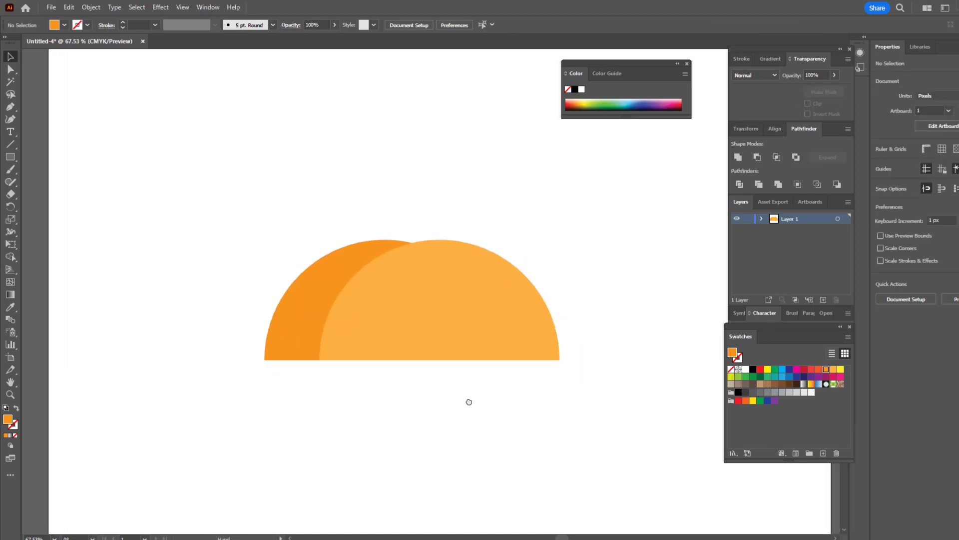
Step: Draw a rectangle about 759 × 116 px under both half circles and an upright one about 140 × 442 px along their left side
left_click(10, 157)
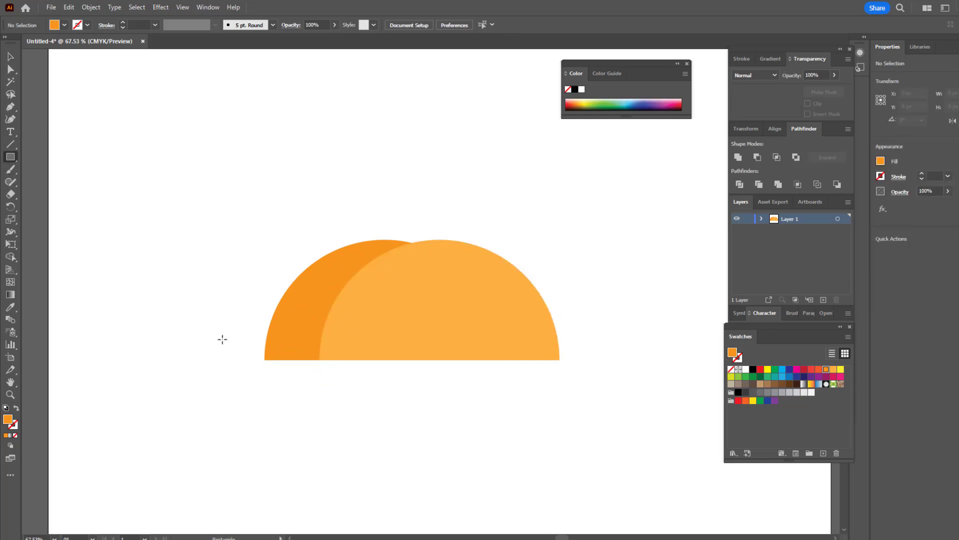
left_click_drag(265, 360, 563, 405)
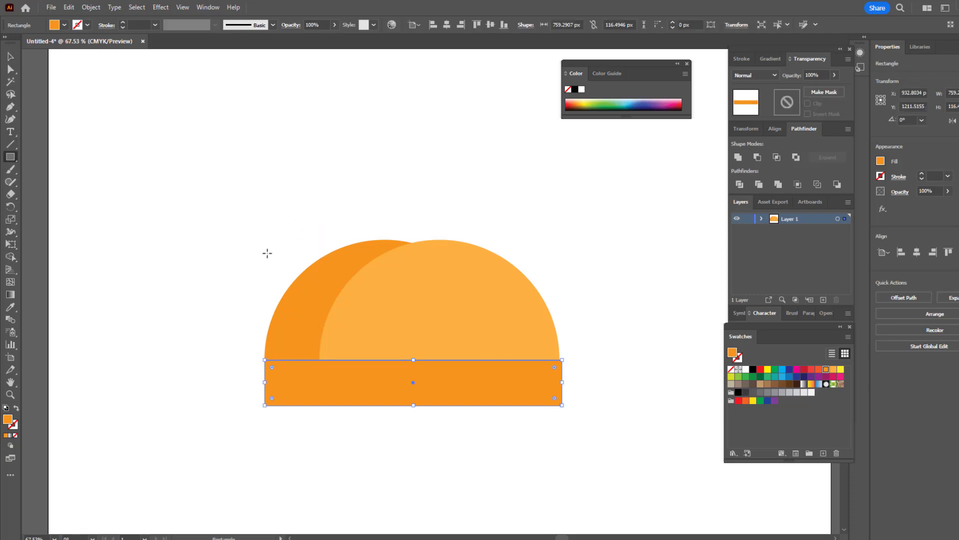
left_click_drag(266, 232, 320, 405)
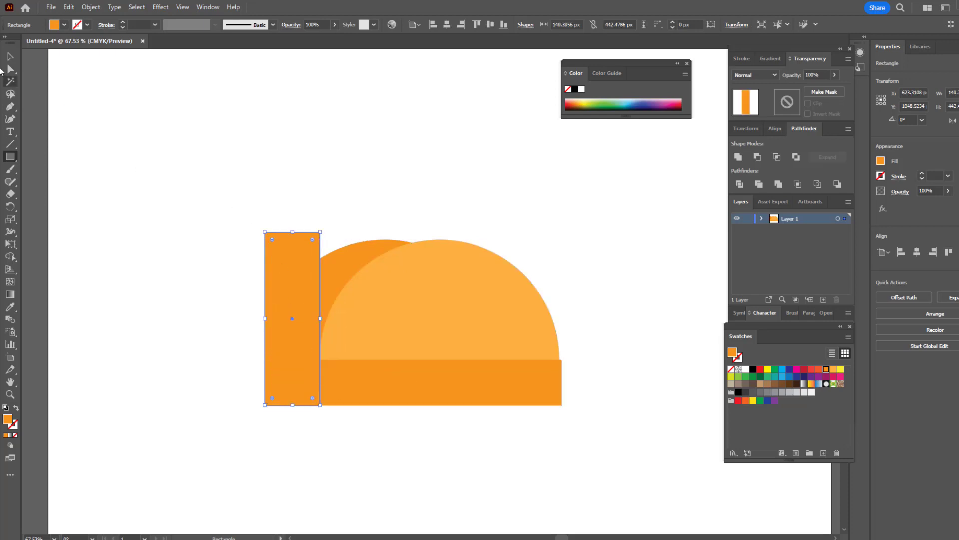
Step: Fully round the two bottom corners of the upright rectangle
left_click(10, 69)
left_click(264, 406)
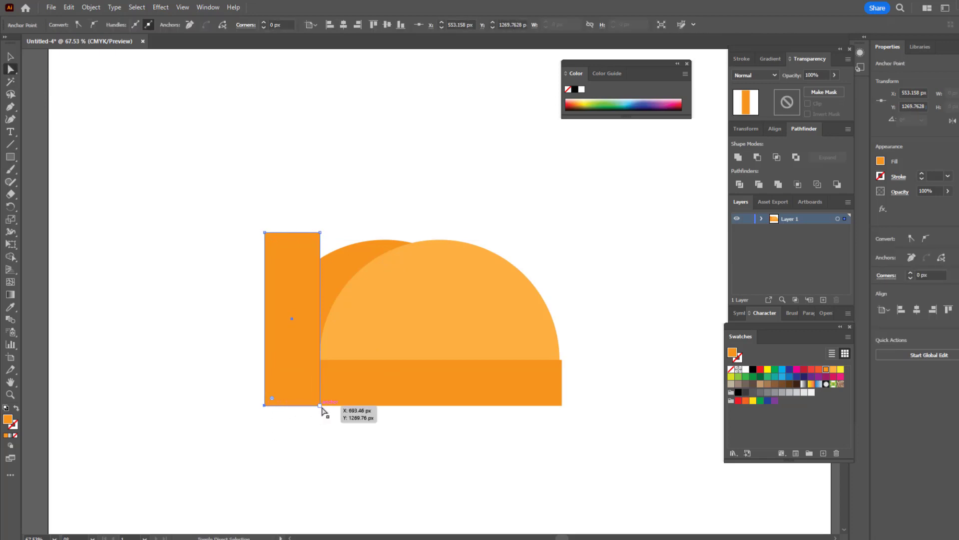
left_click_drag(313, 398, 294, 270)
left_click(11, 56)
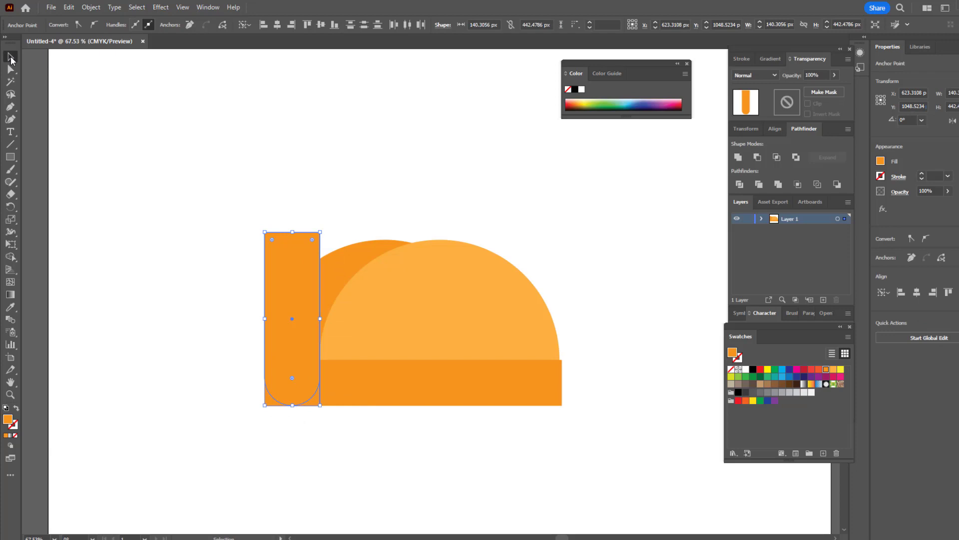
Step: Narrow the base rectangle so its right edge lines up with the right end of the lighter half circle
left_click(645, 463)
left_click(562, 382)
left_click_drag(565, 381, 562, 352)
left_click(605, 443)
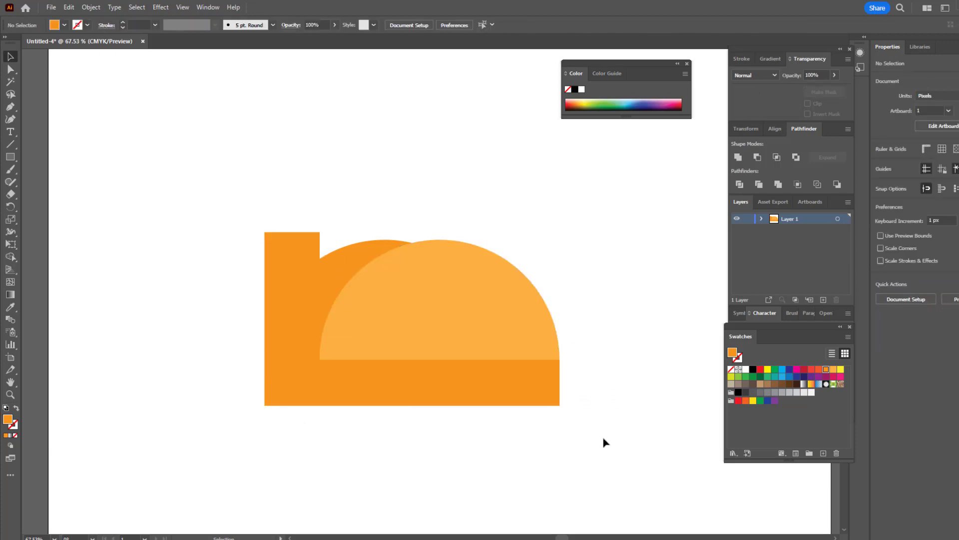
Step: Divide all the overlapping shapes with Pathfinder and ungroup the resulting pieces
left_click_drag(604, 441, 209, 265)
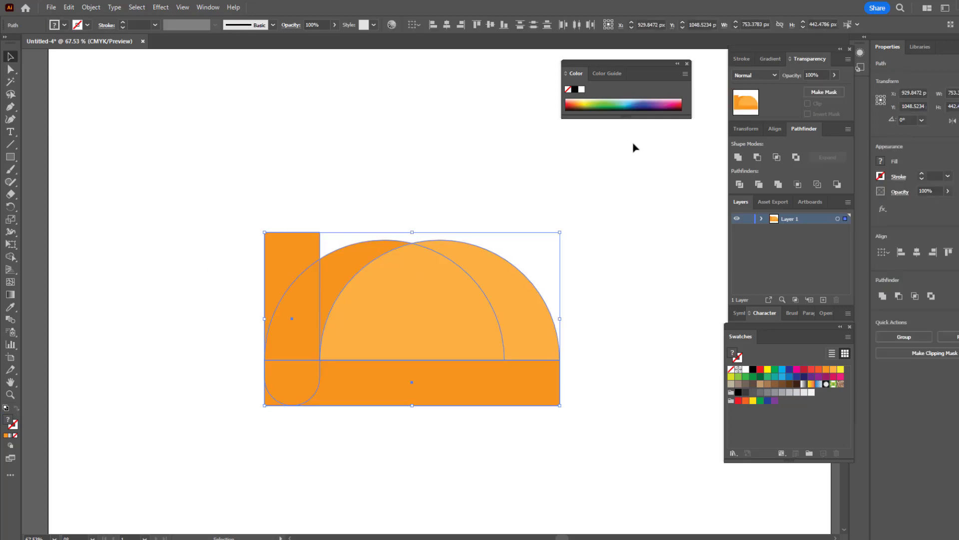
left_click(741, 185)
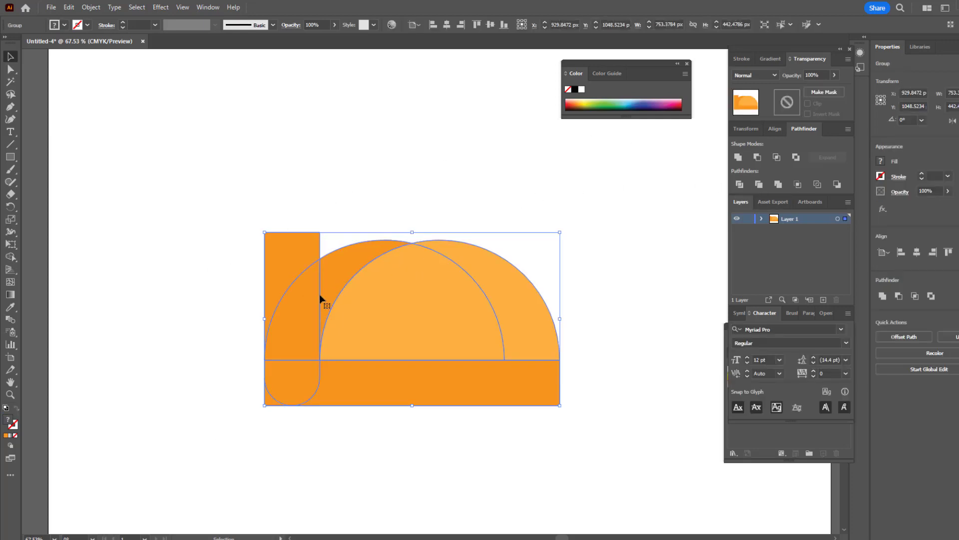
right_click(295, 321)
left_click(320, 227)
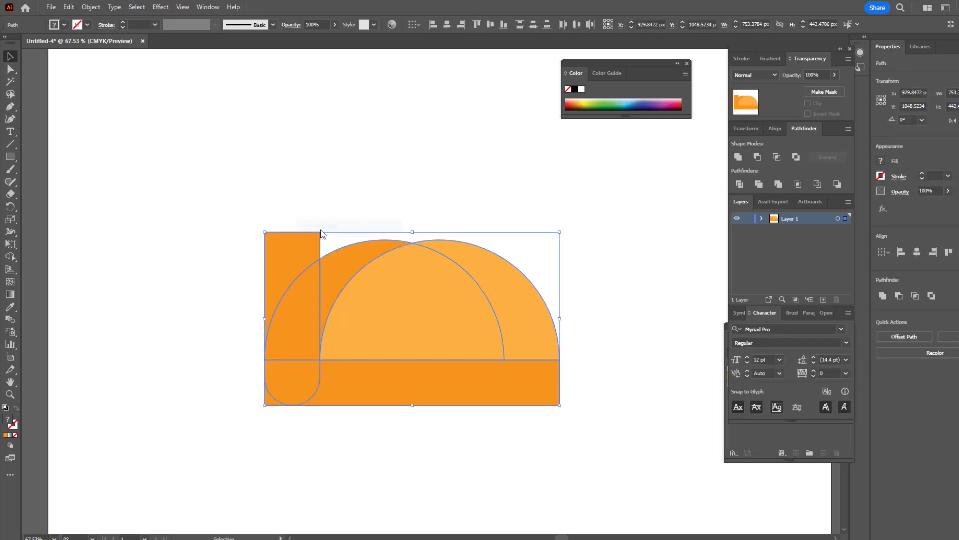
left_click(320, 218)
Step: Delete the leftover pieces above the dark left curve and outside the rounded lower-left corner
key("a")
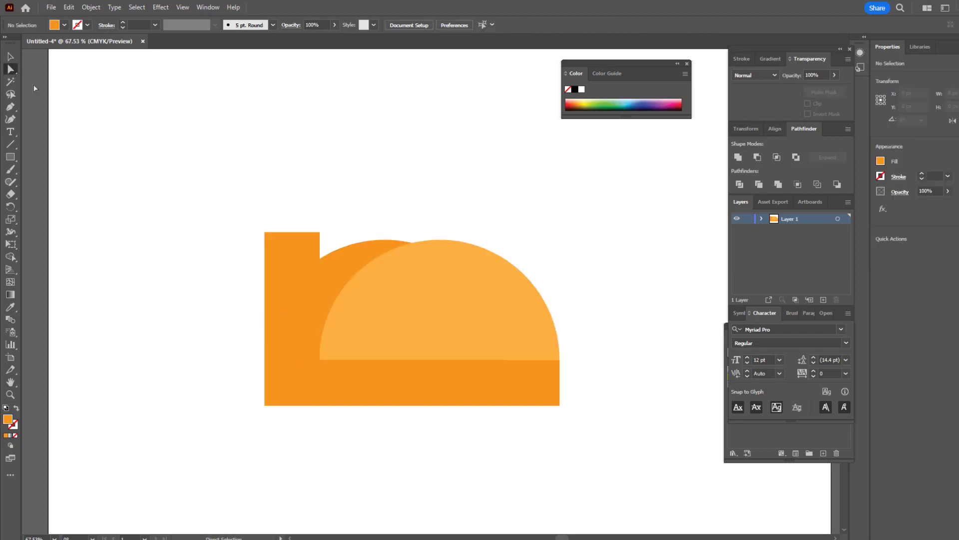
left_click(286, 240)
key("Delete")
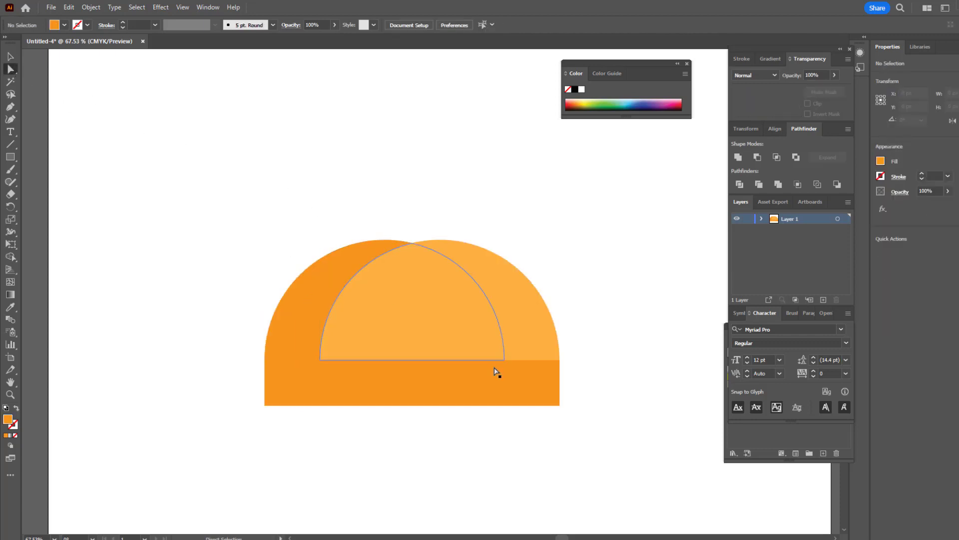
left_click(267, 402)
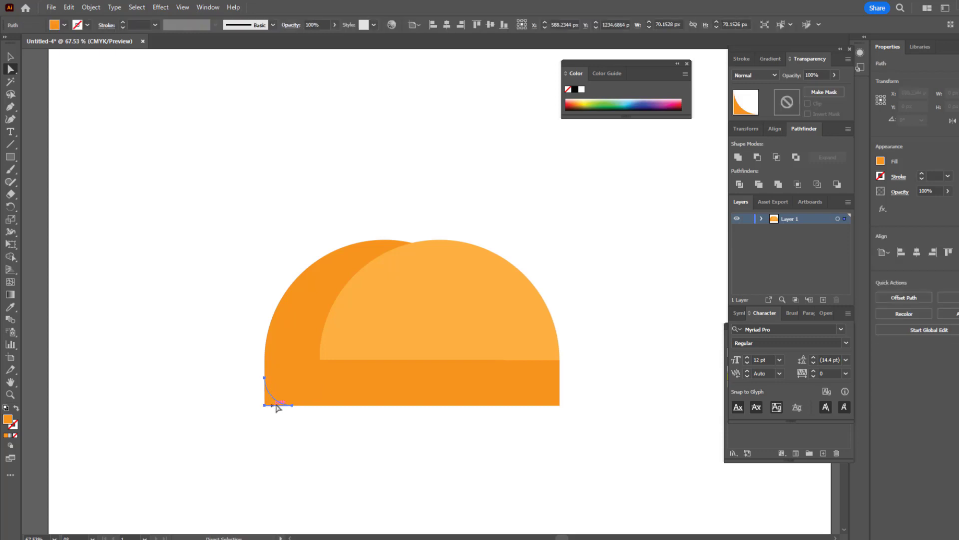
left_click(284, 407)
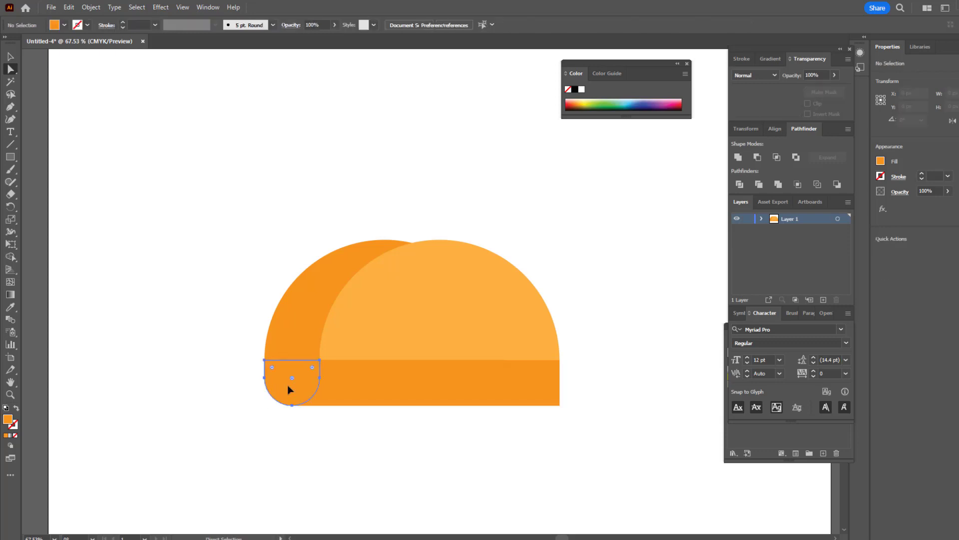
Step: Unite the dark orange pieces on the left into a single curved side shape
left_click(288, 389)
left_click(300, 336, "shift")
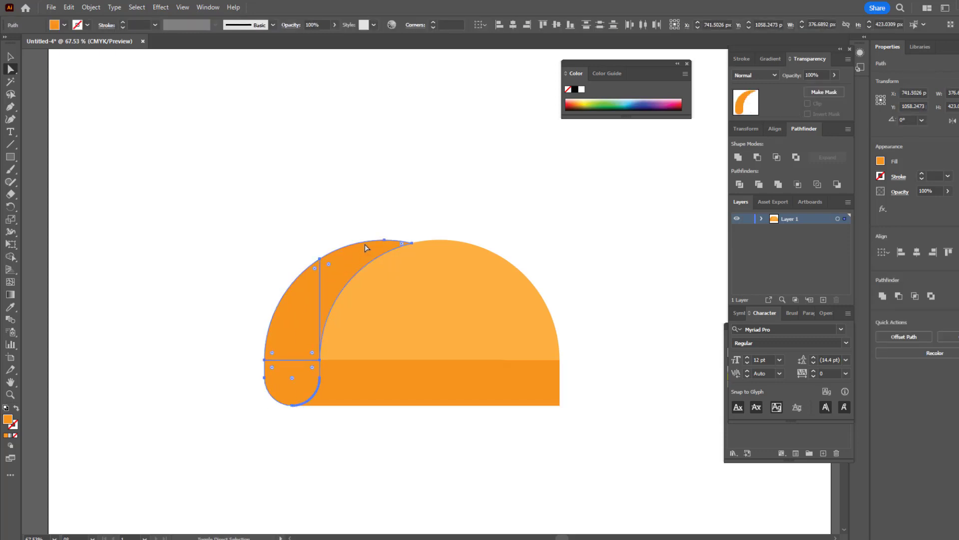
left_click(737, 158)
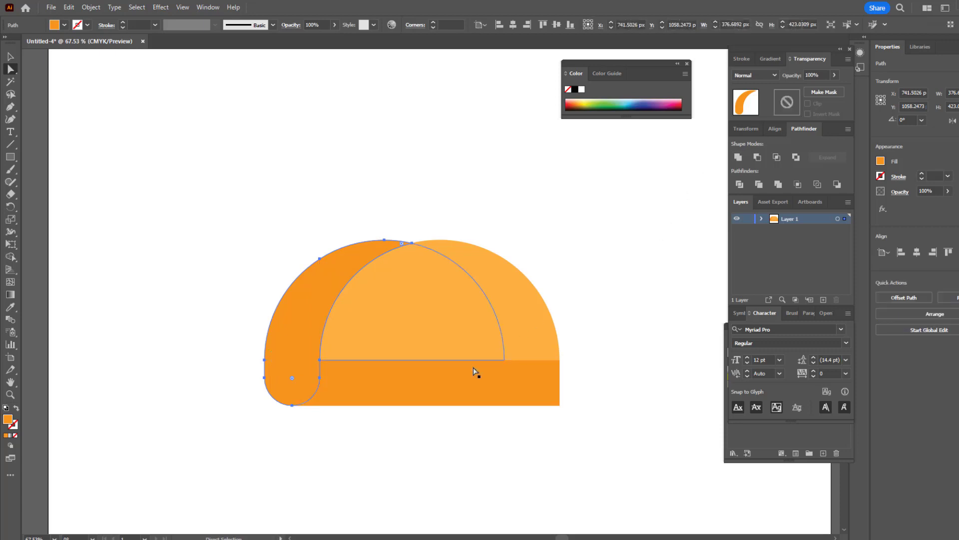
Step: Fill the half circle and base pieces on the front with the lighter orange and unite them into one shape
left_click(468, 384)
left_click(468, 323, "shift")
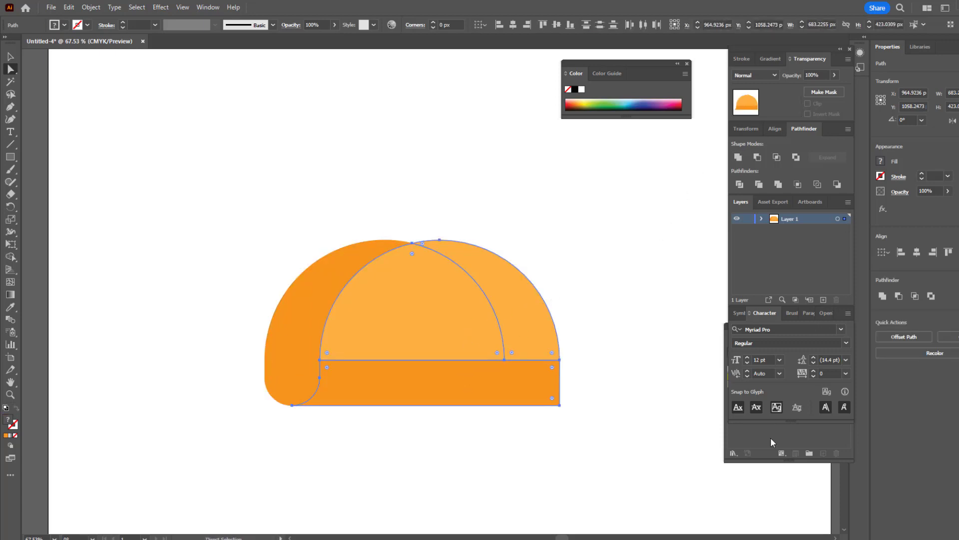
left_click(834, 369)
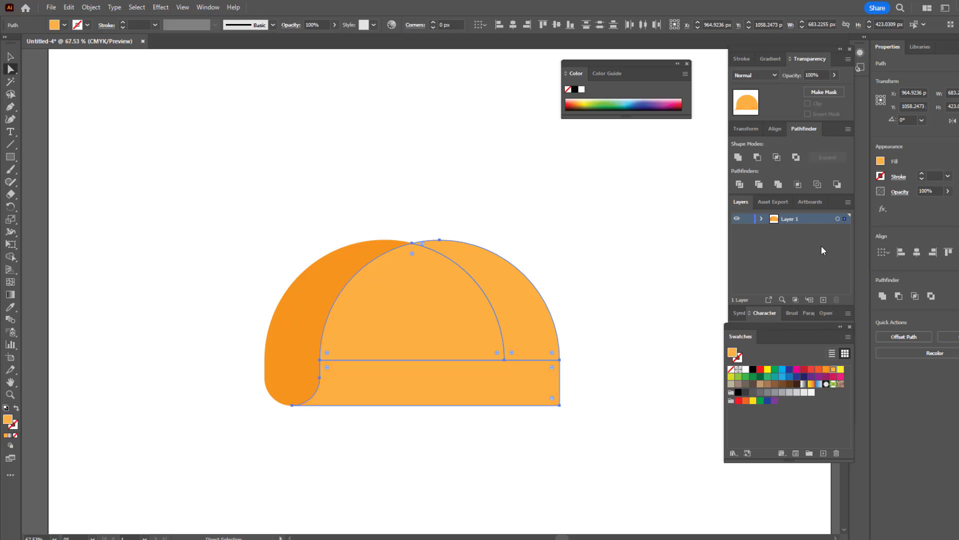
left_click(739, 157)
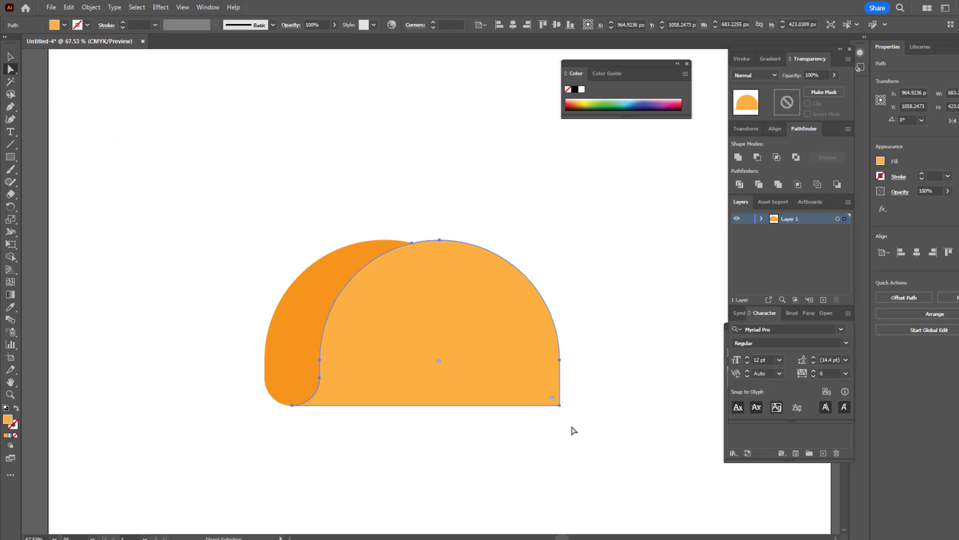
Step: Round the lower-right corner of the light orange front shape generously
left_click(559, 406)
left_click_drag(554, 403, 521, 366)
left_click(596, 403)
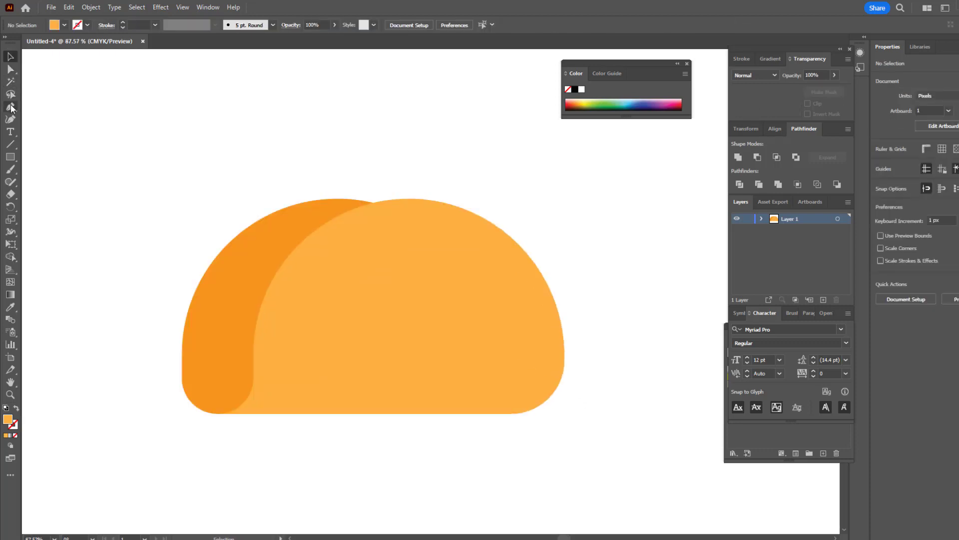
Step: Draw a closed curved shape with the Pen tool across the front's lower part, extending past its edge, and fill it with the darker orange
left_click(10, 106)
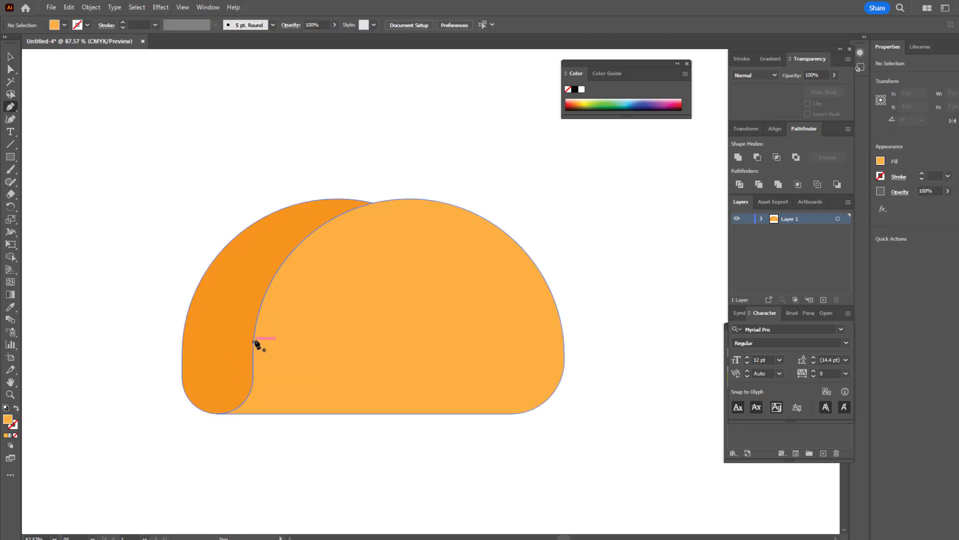
left_click(245, 320)
left_click_drag(294, 361, 354, 368)
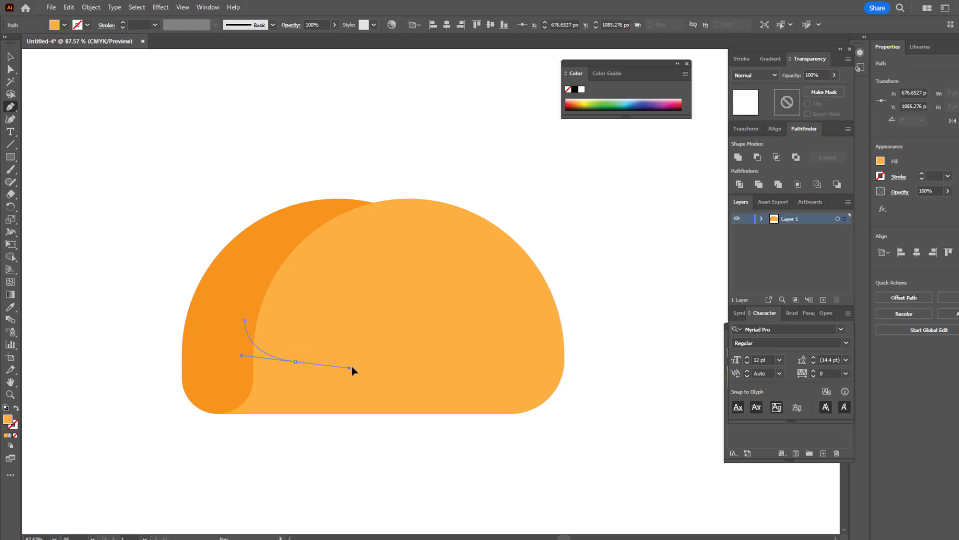
left_click(565, 307)
left_click_drag(566, 307, 578, 232)
left_click_drag(581, 421, 519, 445)
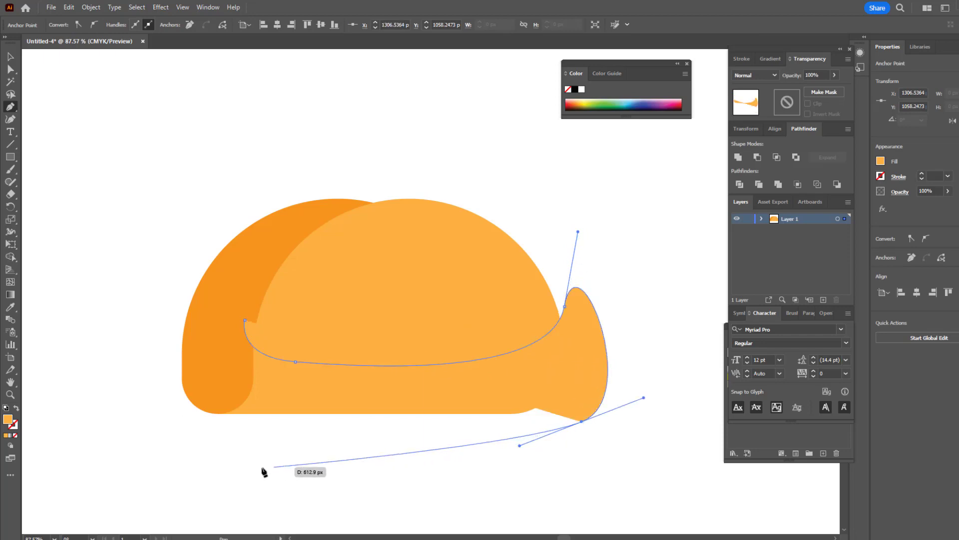
left_click_drag(218, 431, 220, 376)
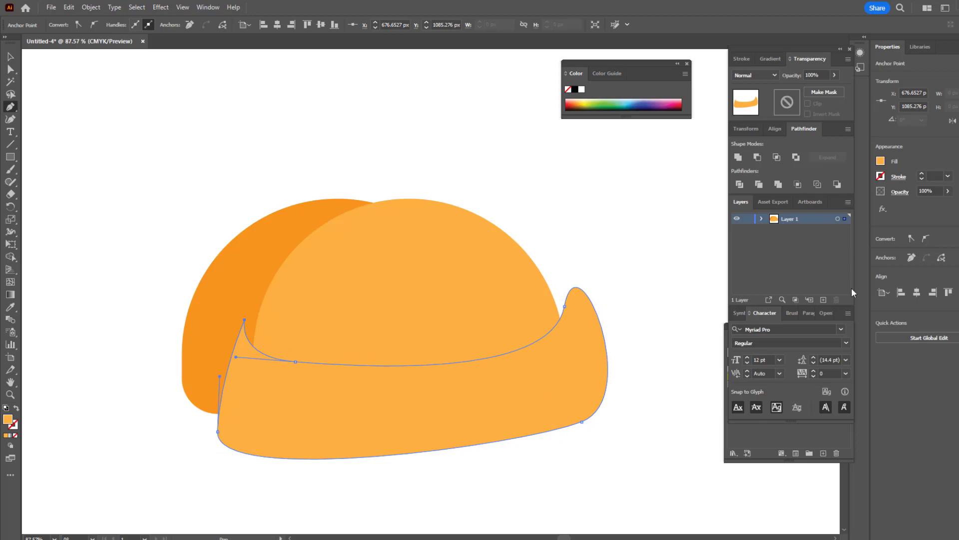
left_click(796, 442)
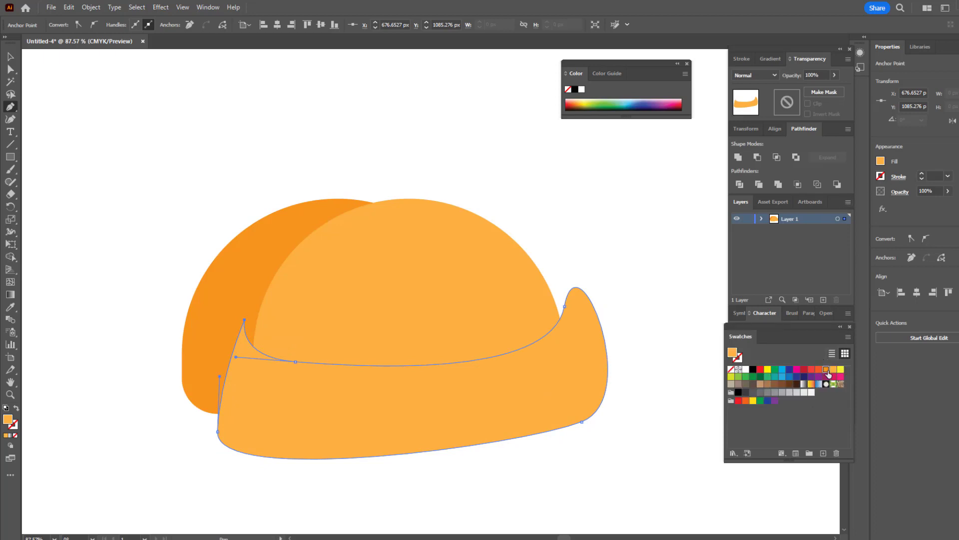
left_click(826, 370)
Step: Divide the dark orange curved shape with the light front shape and delete the part lying outside the shell
left_click(10, 57)
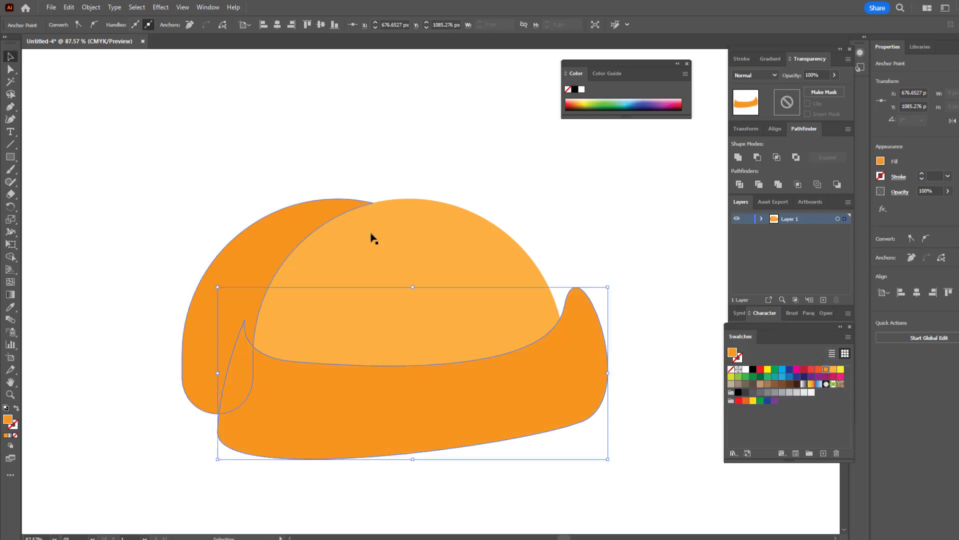
left_click(405, 315)
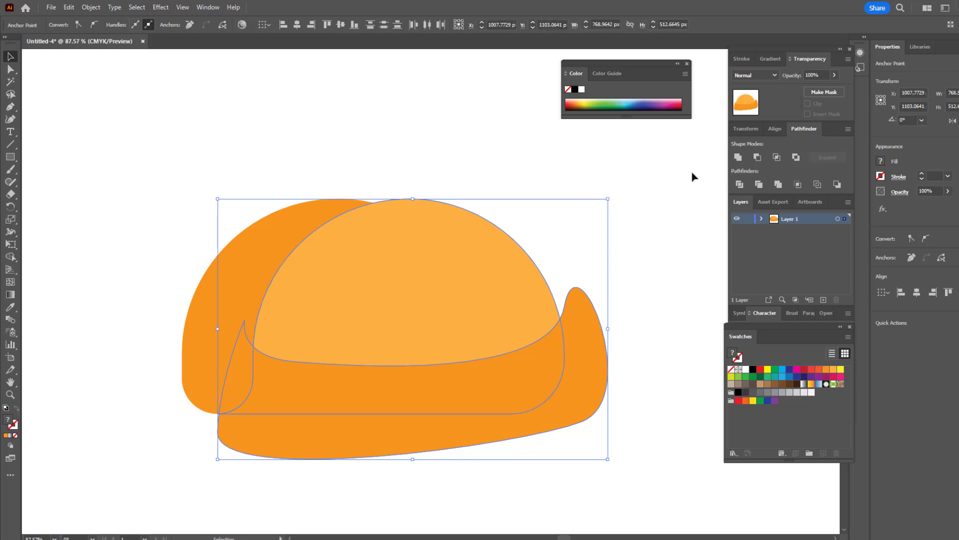
left_click(10, 69)
left_click(96, 210)
left_click(382, 449)
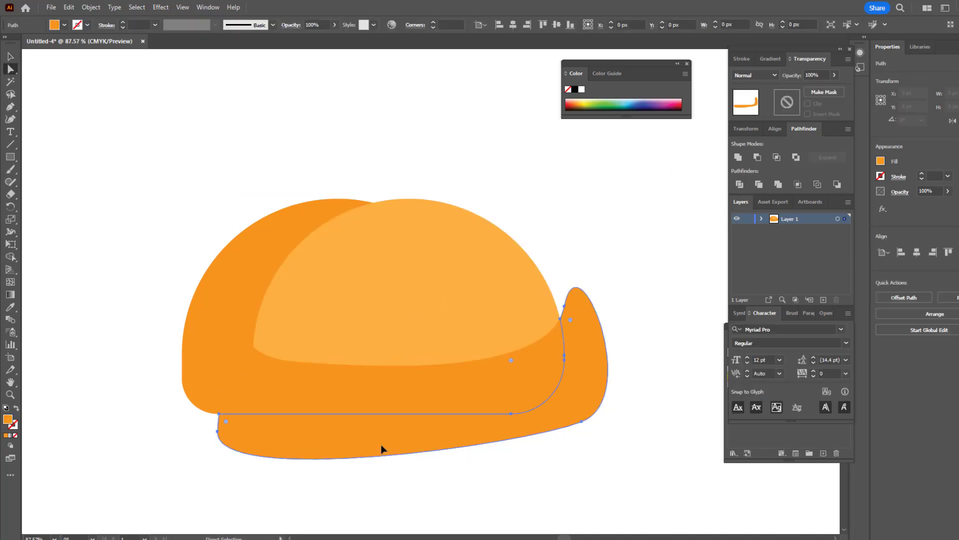
key("Delete")
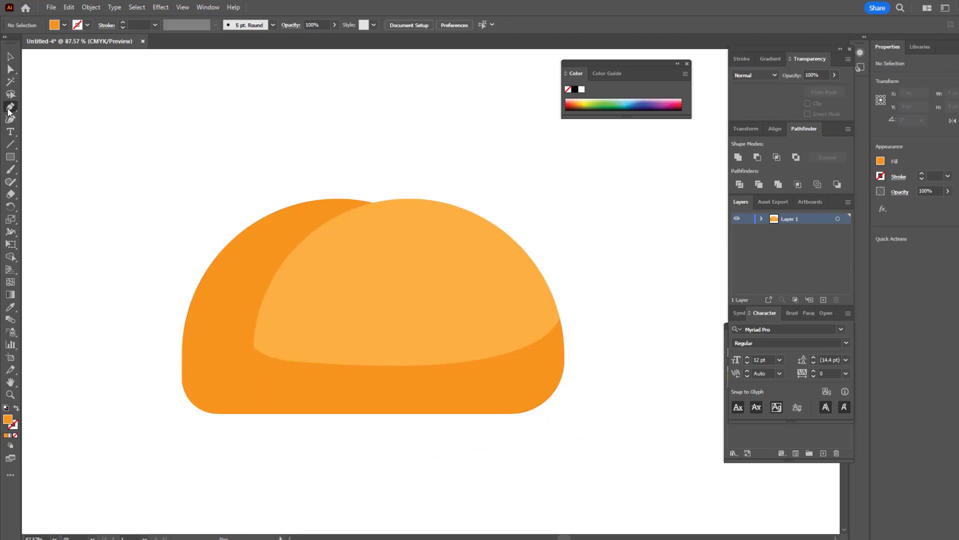
Step: Draw four small dark orange ellipses scattered over the light front, two on each side, the lower-left one about 70 by 53 px
right_click(11, 159)
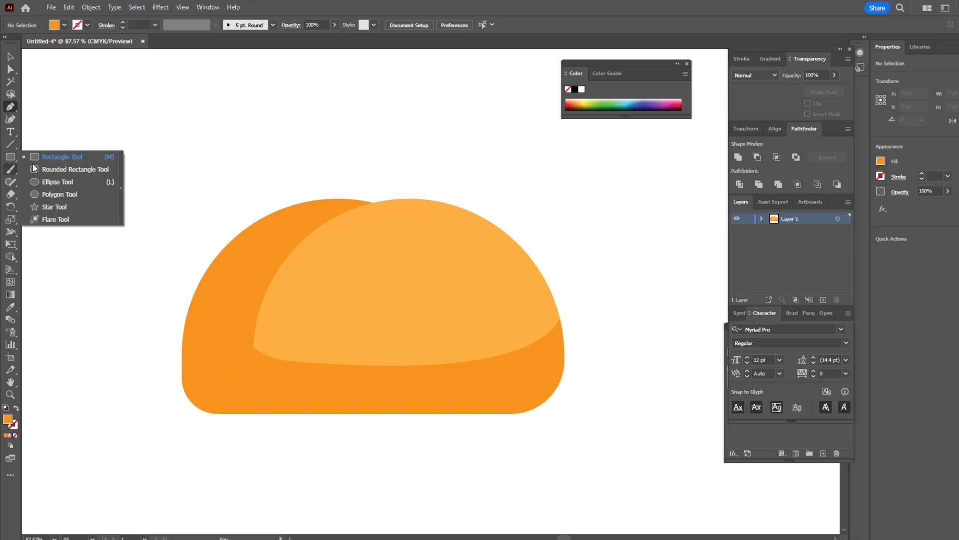
left_click(68, 185)
left_click_drag(329, 318, 365, 345)
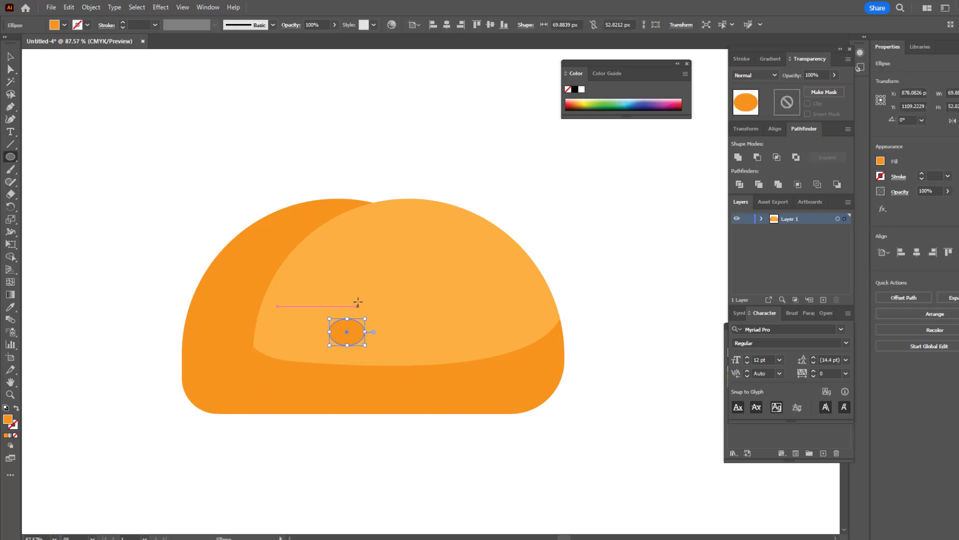
left_click_drag(360, 298, 383, 310)
left_click_drag(478, 306, 521, 339)
left_click_drag(451, 271, 480, 291)
Step: Group the four ellipses with the light and dark pieces of the front shell
key("z")
left_click_drag(355, 223, 372, 239)
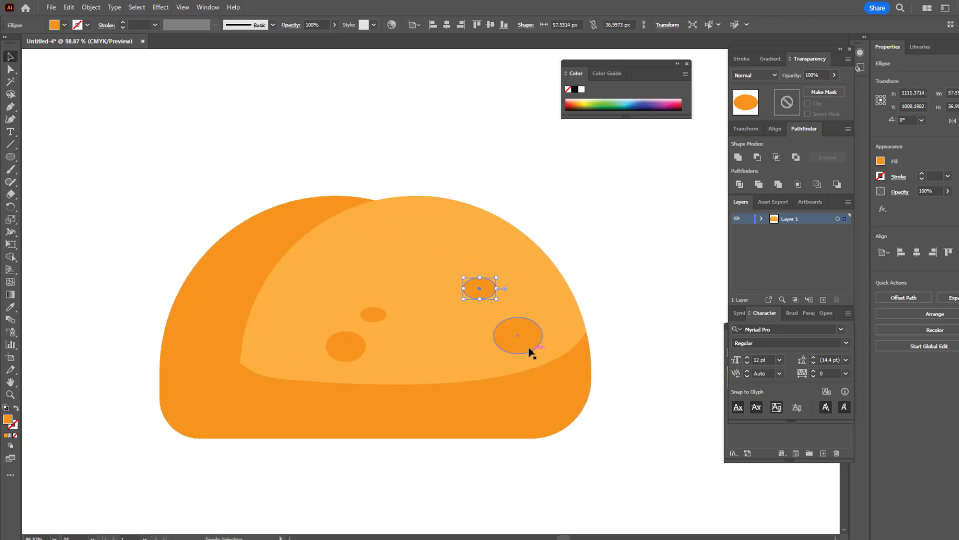
left_click(528, 350, "ctrl+shift")
left_click(375, 314, "ctrl+shift")
left_click(344, 344, "ctrl+shift")
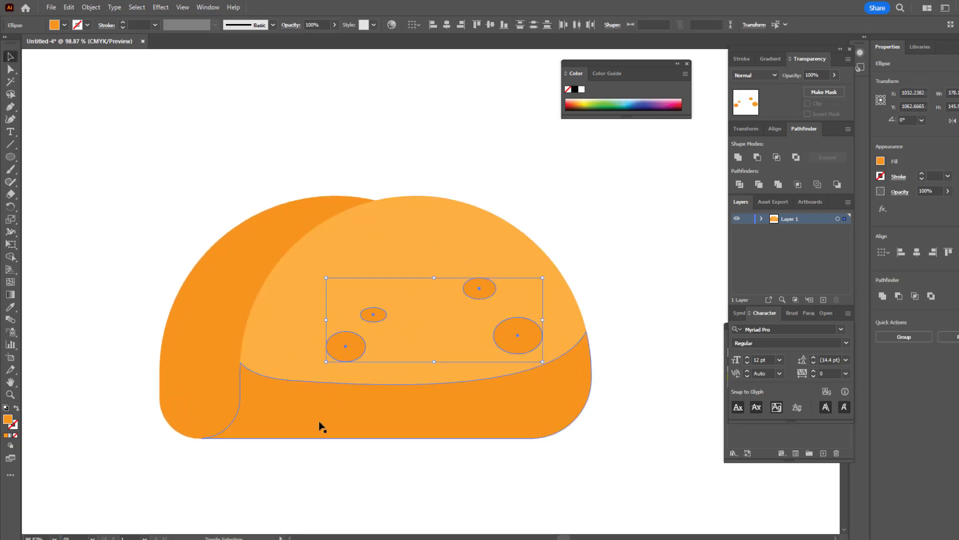
left_click(319, 425, "ctrl+shift")
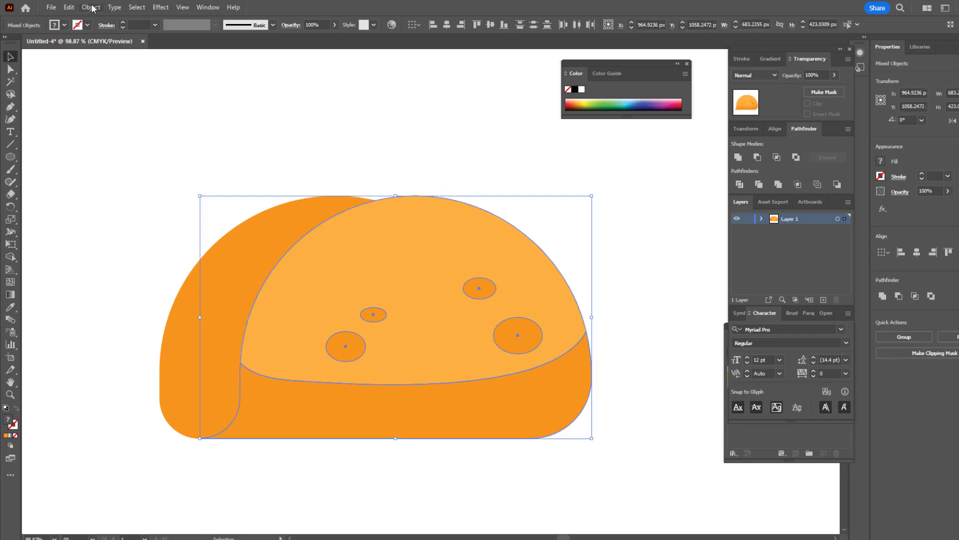
left_click(91, 9)
left_click(124, 70)
left_click_drag(466, 303, 550, 310)
key("ctrl+z")
left_click(504, 185)
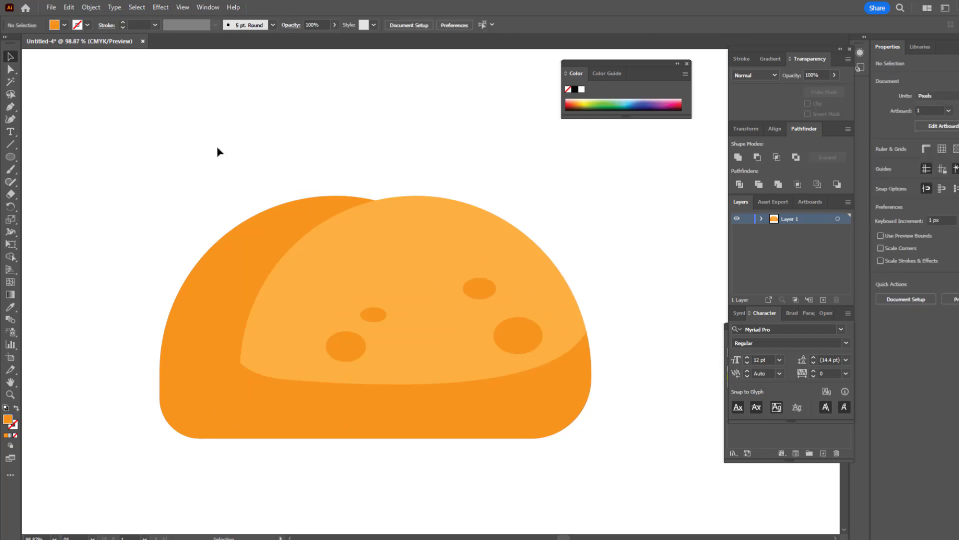
Step: Draw a closed wavy lettuce leaf with the Pen tool from the shell's lower-left base, up over its top and back across the front
left_click(11, 107)
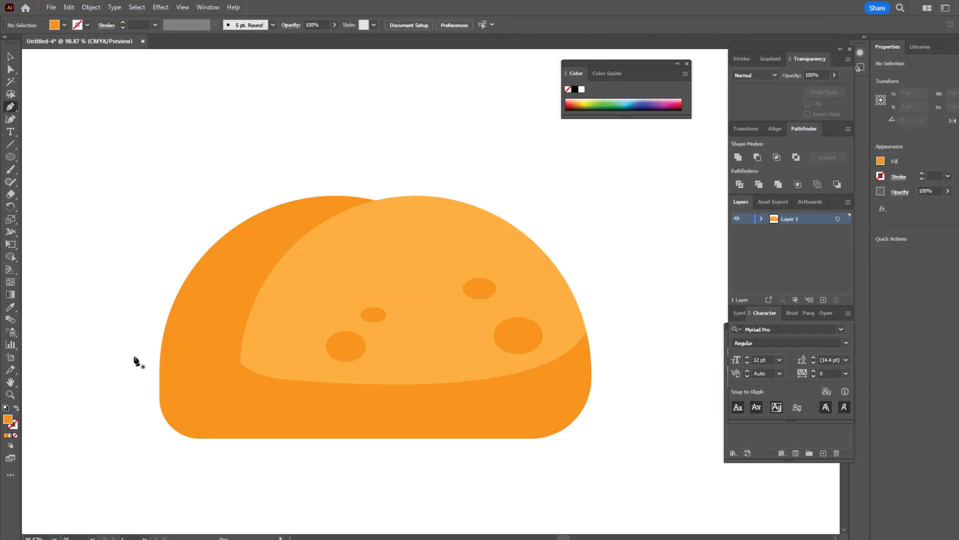
left_click(201, 439)
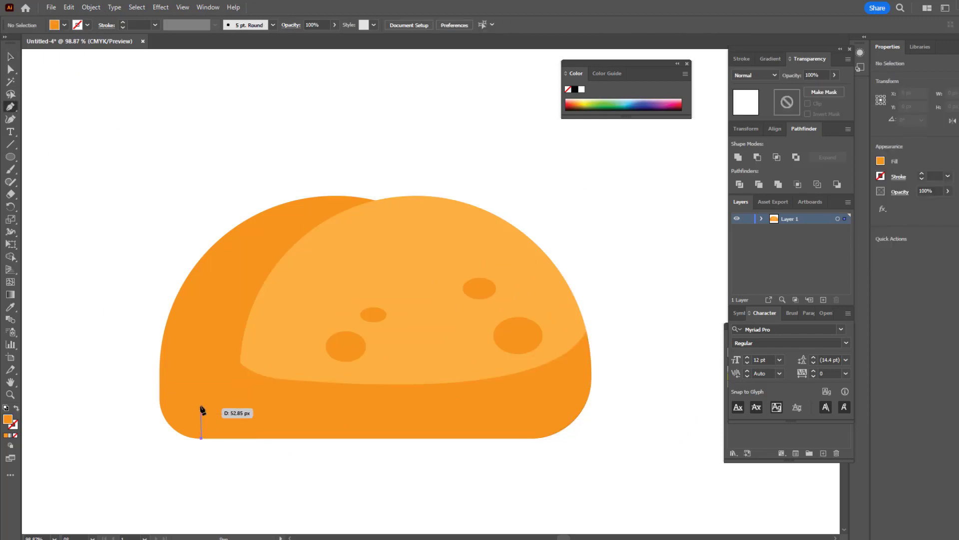
left_click_drag(202, 406, 215, 406)
left_click_drag(222, 368, 225, 367)
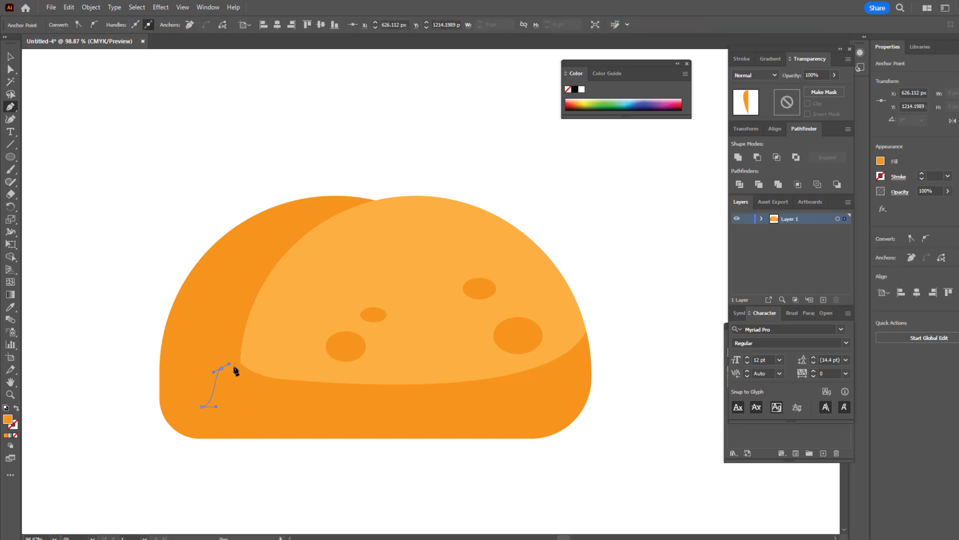
key("ctrl+z")
left_click_drag(268, 391, 315, 406)
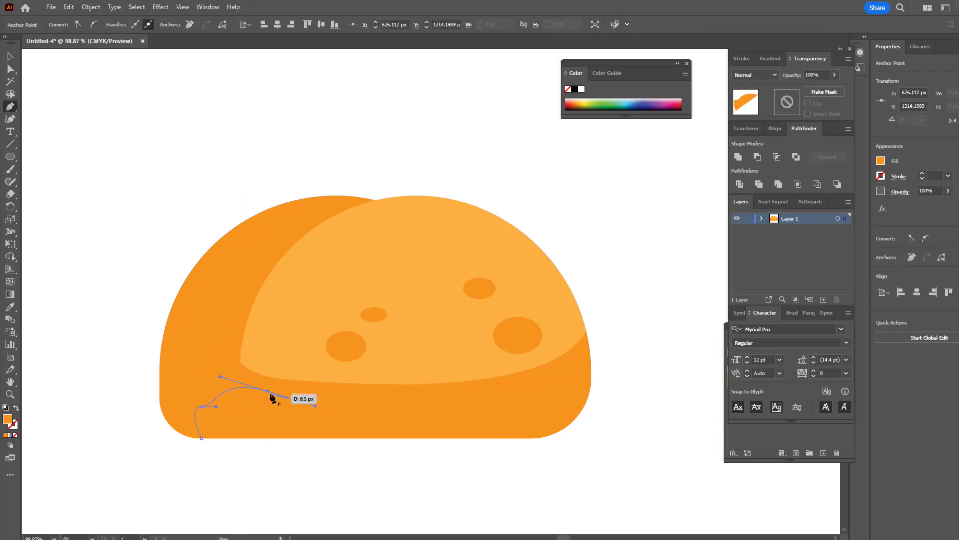
left_click(267, 391)
left_click_drag(209, 336, 245, 301)
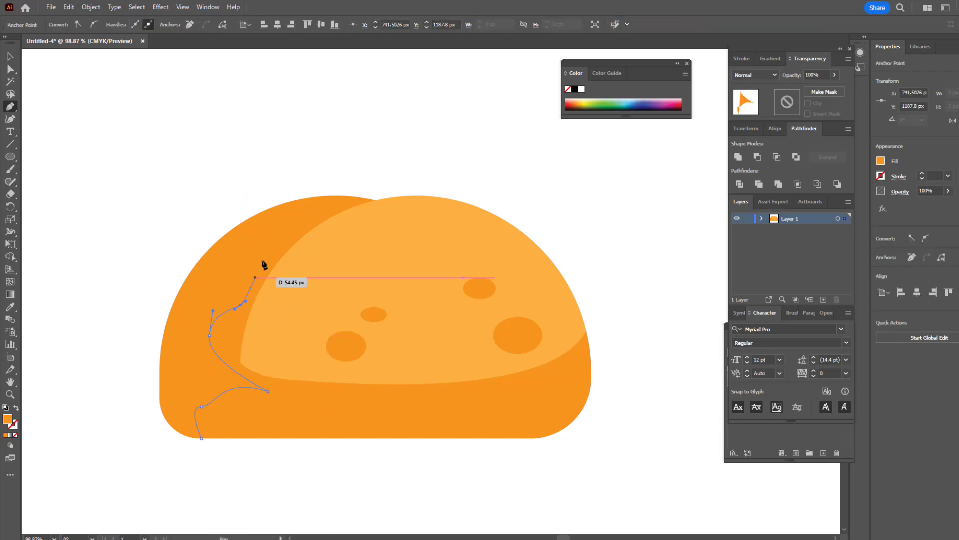
left_click_drag(271, 249, 329, 245)
left_click_drag(346, 198, 478, 229)
left_click_drag(473, 284, 428, 347)
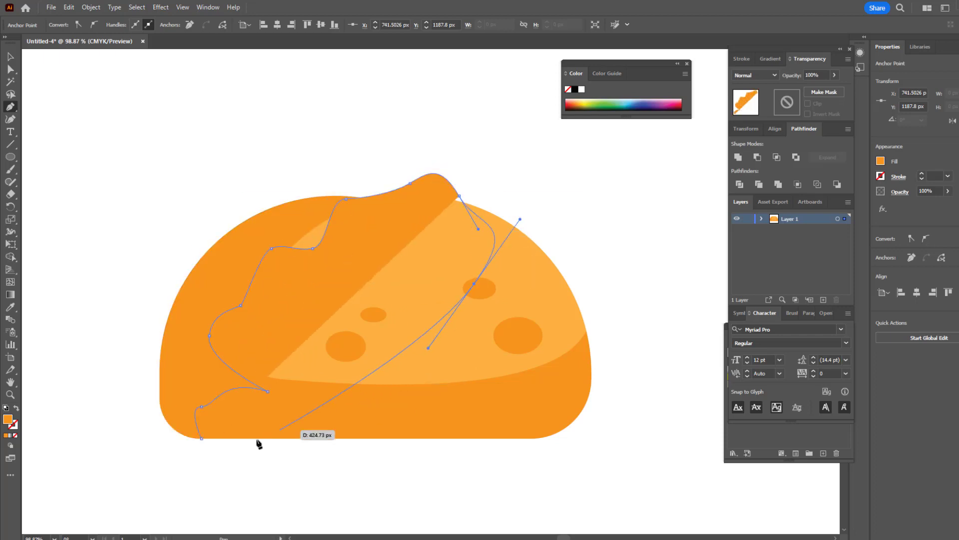
left_click_drag(201, 439, 149, 446)
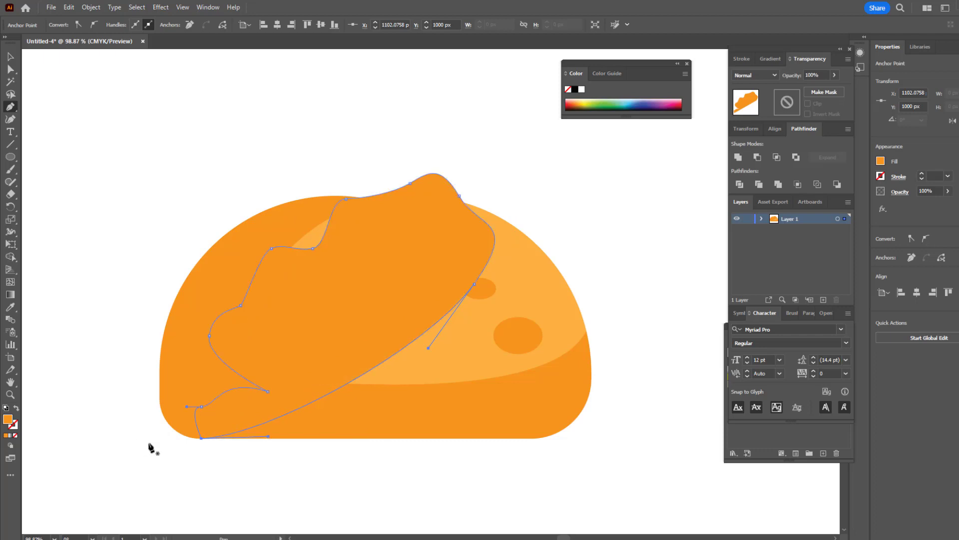
Step: Fill the wavy lettuce leaf with a medium yellowish green
double_click(9, 420)
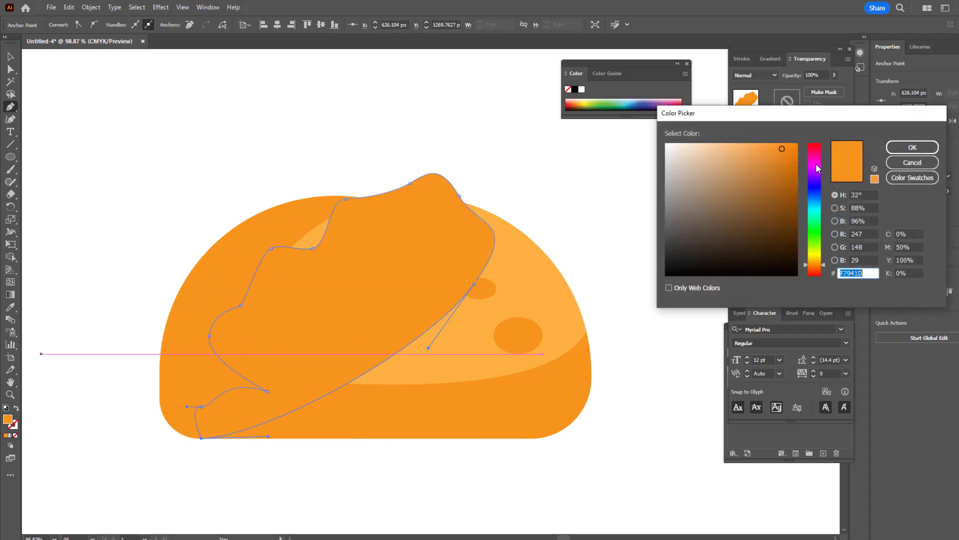
left_click_drag(814, 227, 814, 252)
left_click(778, 163)
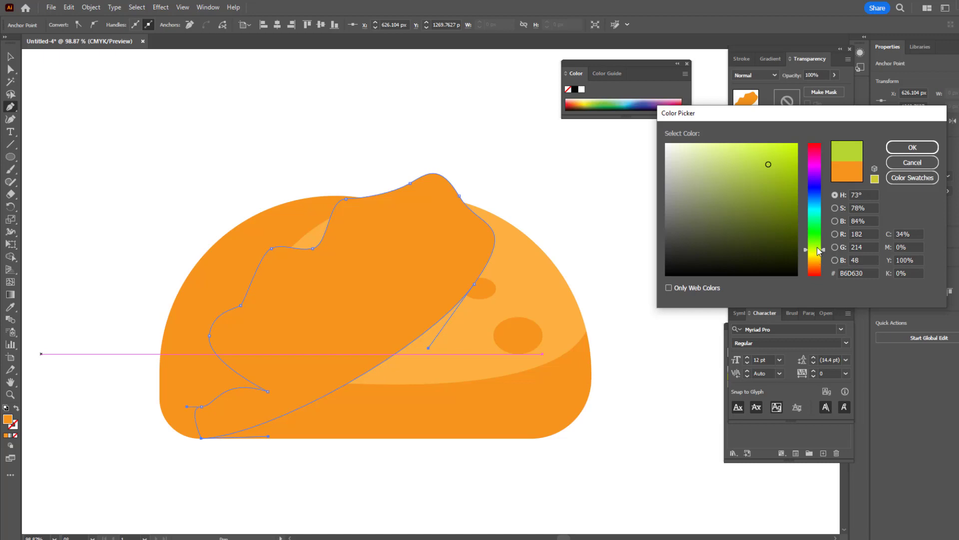
left_click_drag(819, 251, 820, 245)
left_click(913, 147)
Step: Bring the front shell group to the front so that it overlaps the green leaf
key("v")
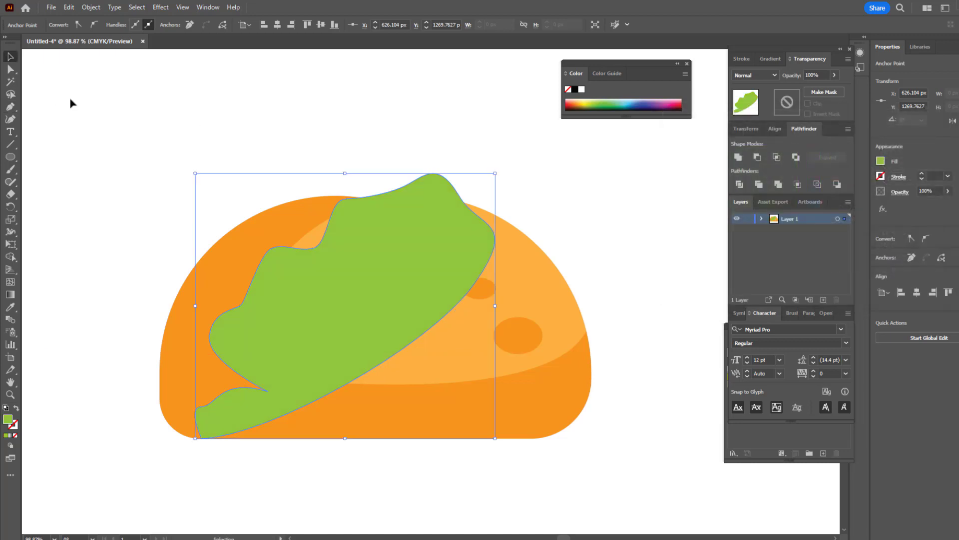
key("ctrl+bracketleft")
left_click(529, 354)
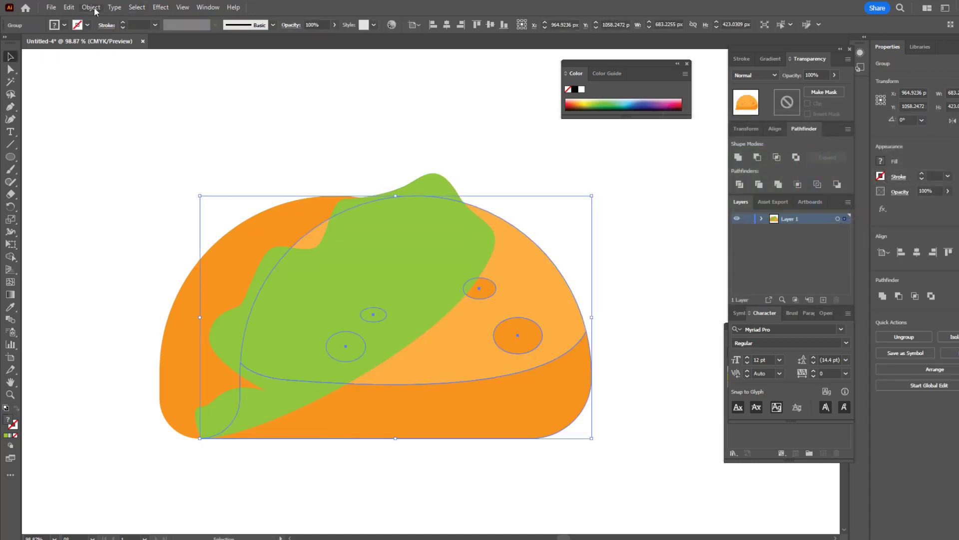
left_click(91, 7)
mouse_move(139, 32)
left_click(265, 29)
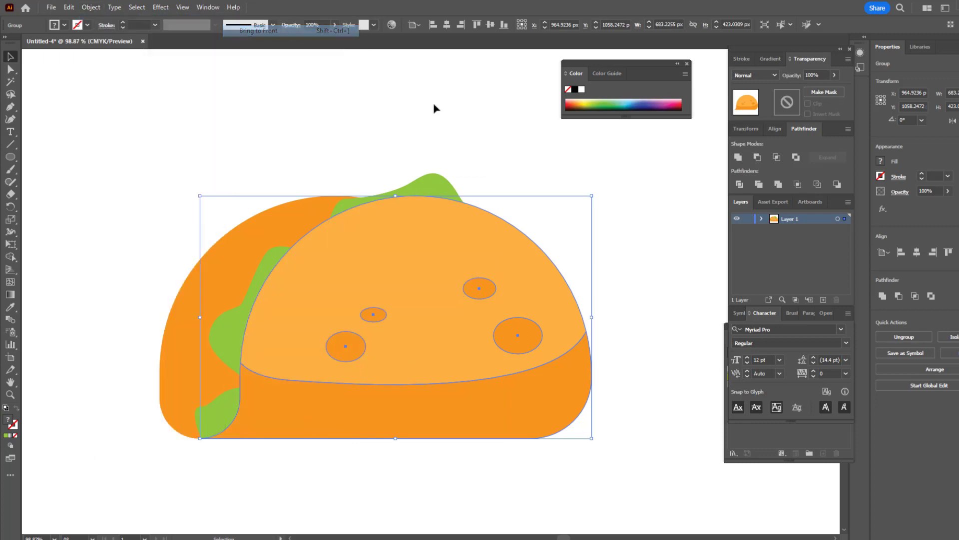
left_click(434, 108)
Step: Reshape the green leaf's visible wavy edge with the Curvature tool, adjusting its bumps above and along the left of the front shell
left_click(443, 195)
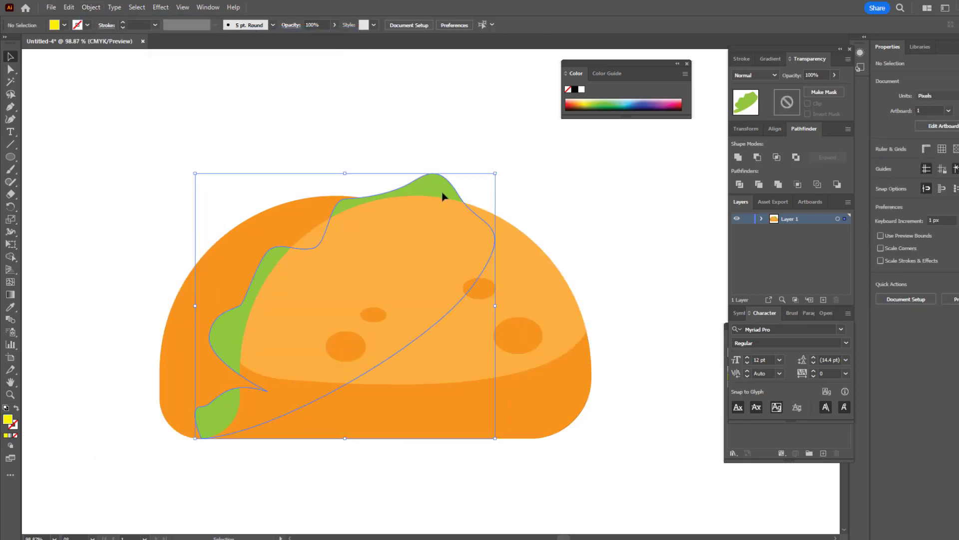
left_click(11, 119)
left_click_drag(343, 196, 329, 190)
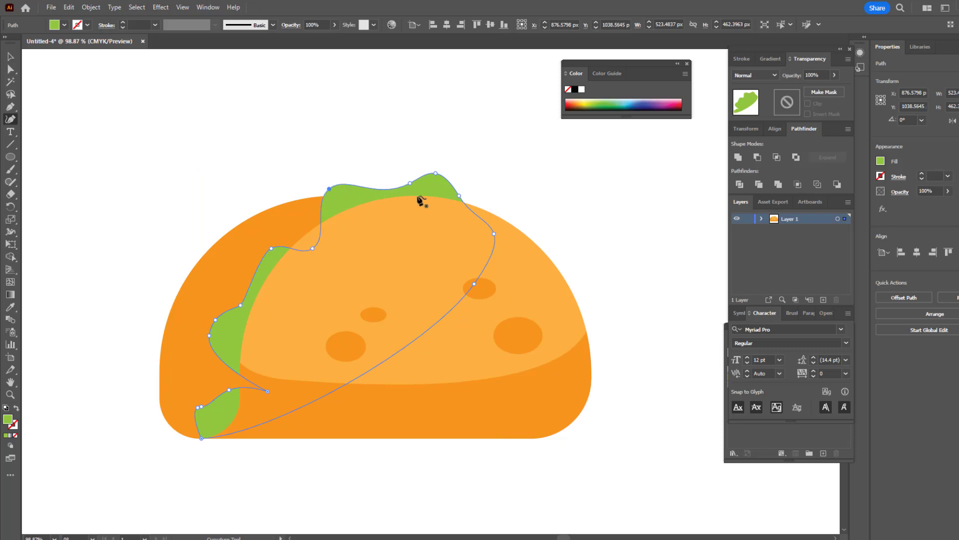
left_click_drag(411, 184, 401, 191)
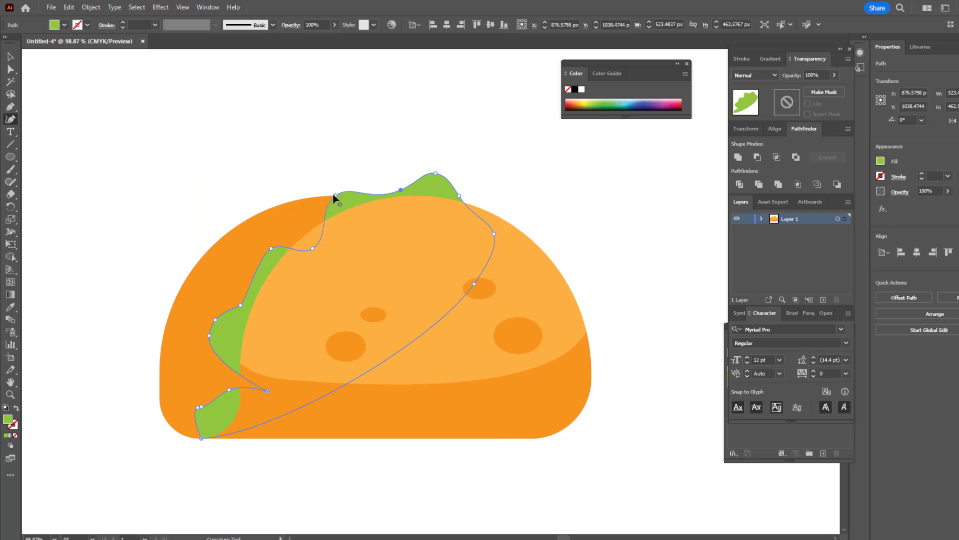
left_click_drag(335, 197, 335, 196)
left_click(10, 57)
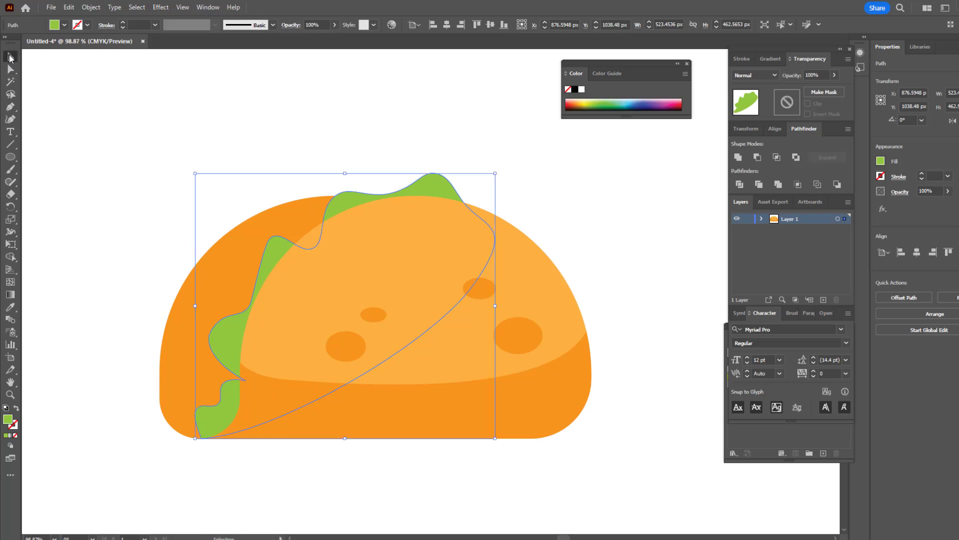
left_click(193, 122)
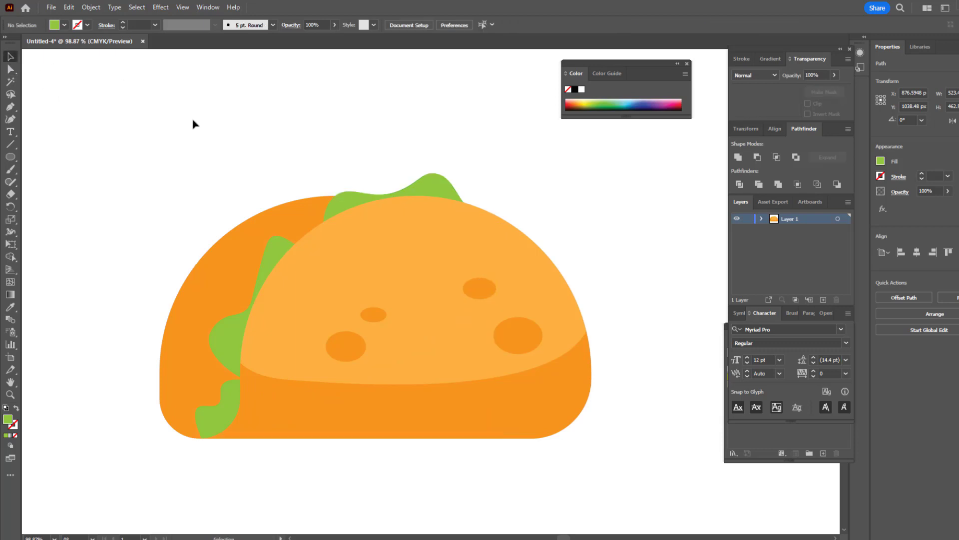
Step: Draw a second closed wavy lettuce leaf with the Pen tool from the shell's lower-left base up past its top and back across the front
left_click(9, 110)
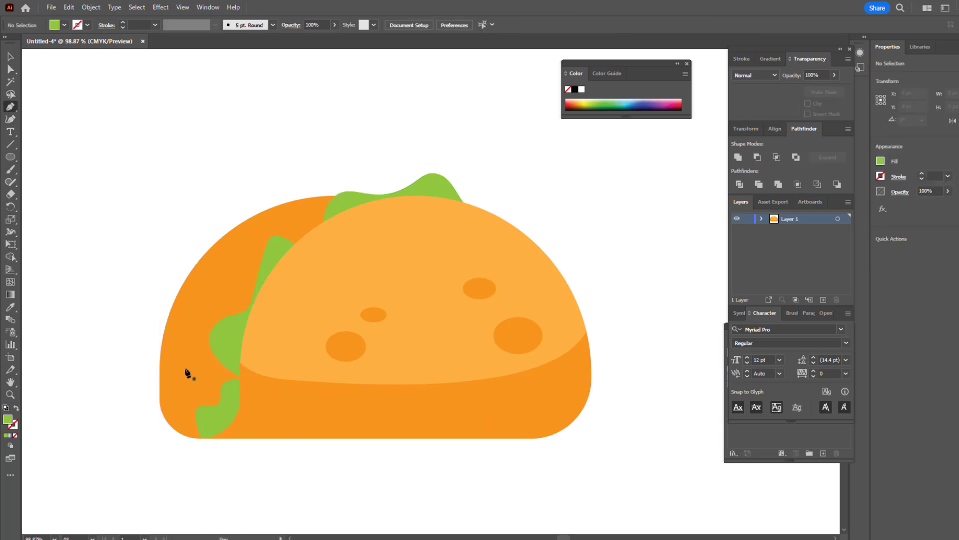
left_click(201, 439)
left_click_drag(209, 387, 244, 368)
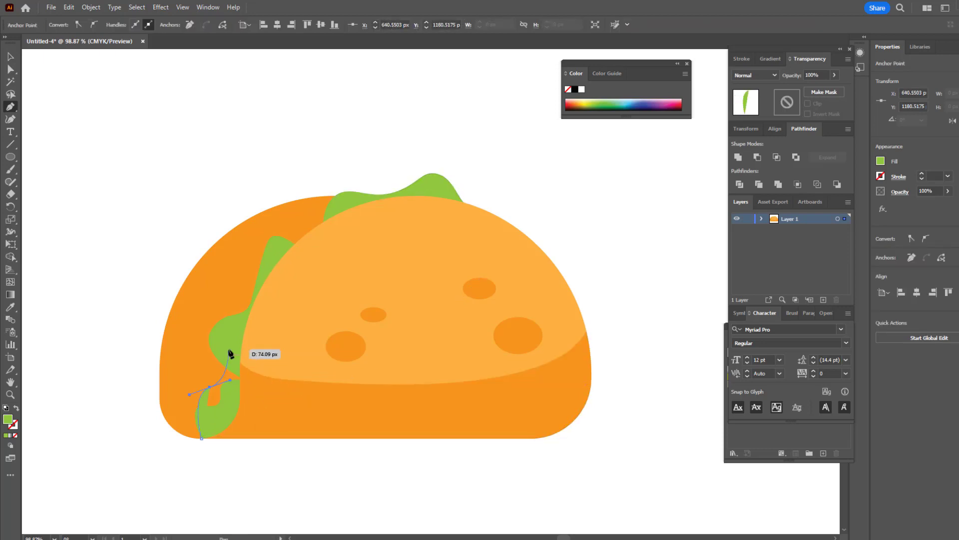
left_click_drag(230, 349, 248, 341)
left_click_drag(220, 284, 238, 268)
left_click(269, 279)
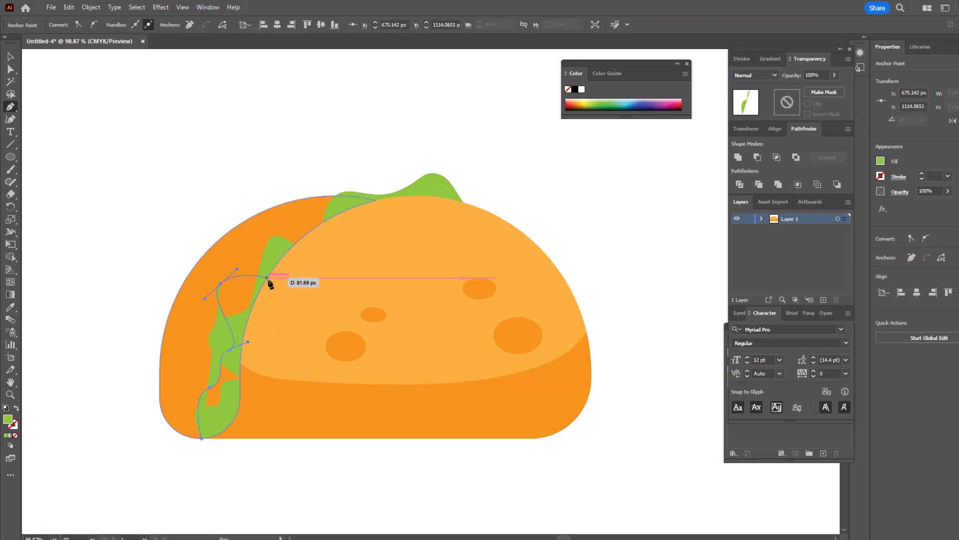
left_click_drag(300, 267, 296, 254)
left_click_drag(301, 210, 404, 174)
left_click_drag(406, 210, 407, 234)
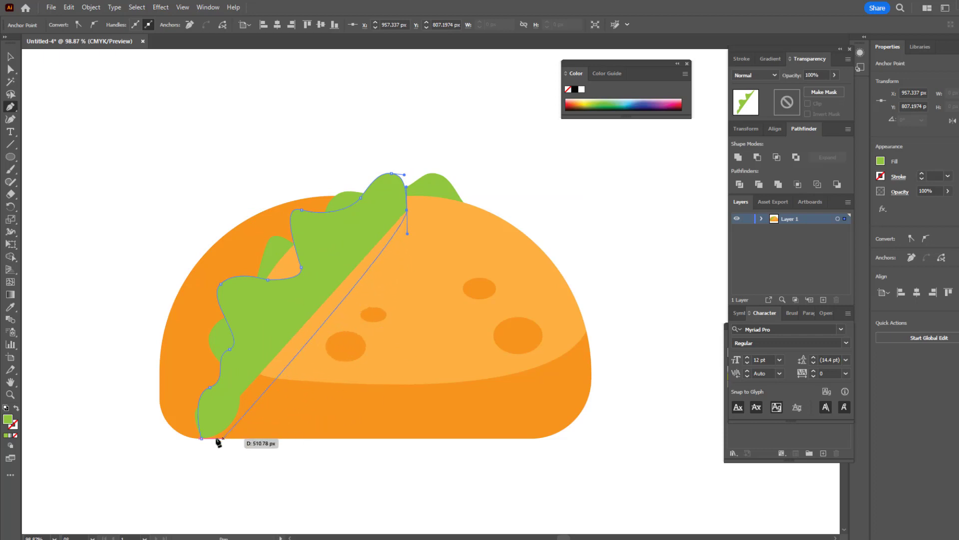
left_click_drag(201, 439, 80, 444)
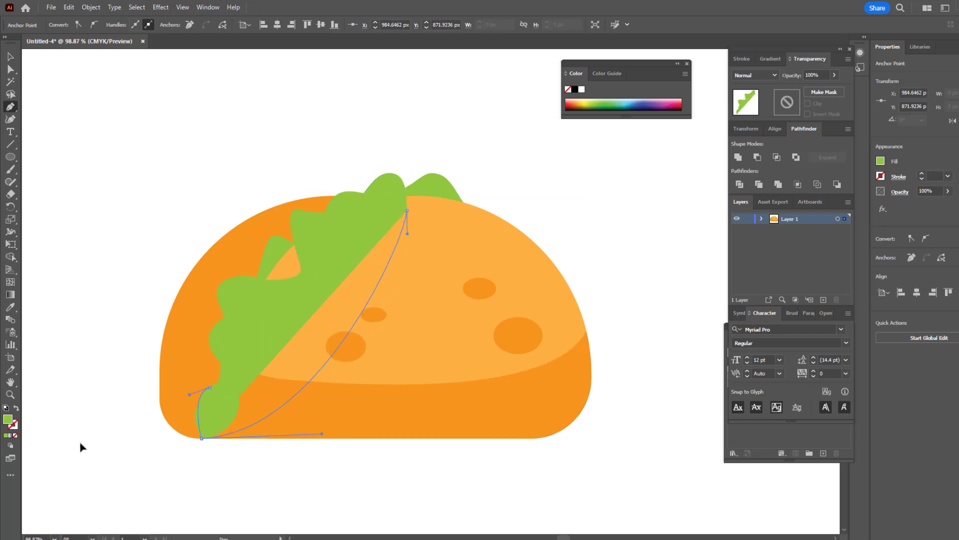
Step: Fill the new wavy leaf with a darker medium green
double_click(8, 419)
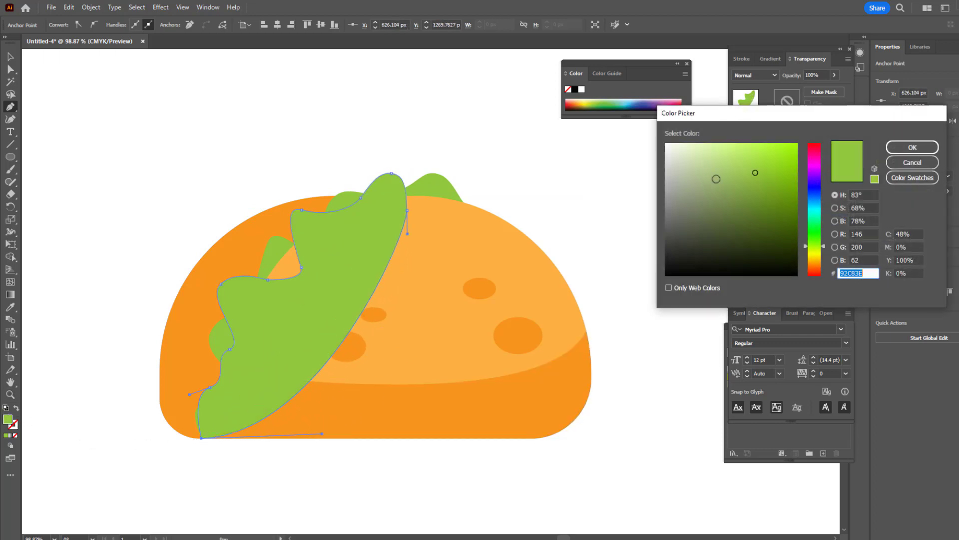
left_click_drag(813, 246, 814, 239)
left_click_drag(752, 179, 745, 196)
left_click(913, 147)
Step: Bring the light green leaf and the front shell group to the front so that they overlap the dark green leaf
left_click(10, 58)
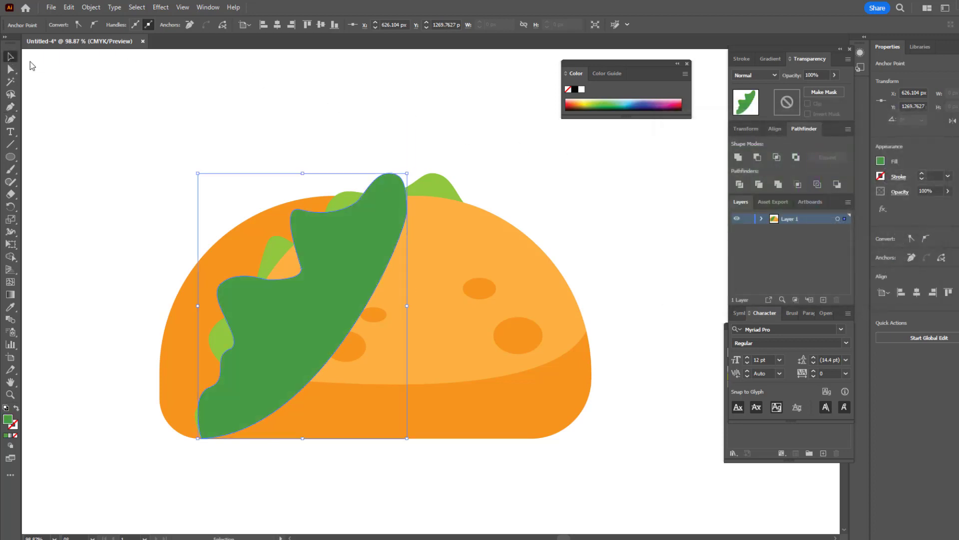
left_click(440, 183)
left_click(524, 283, "shift")
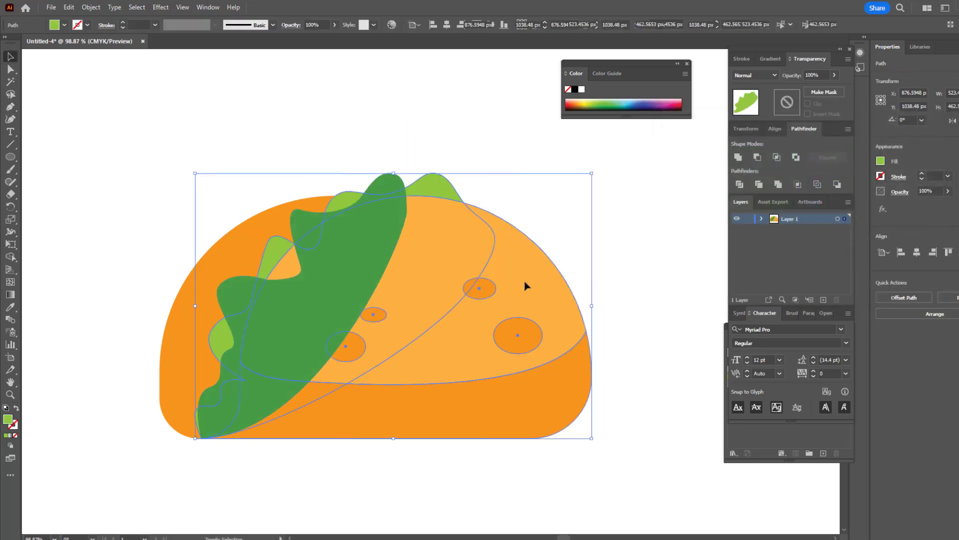
left_click(91, 7)
mouse_move(110, 31)
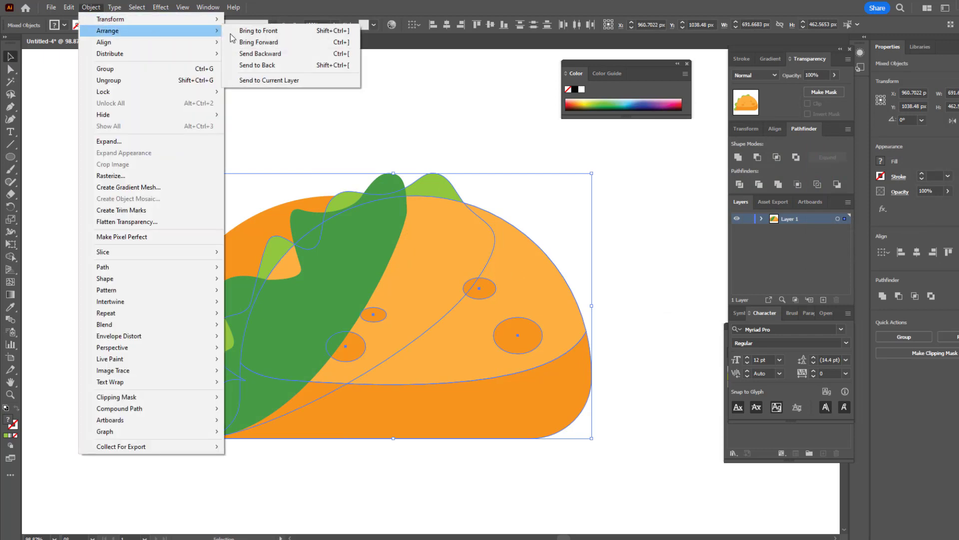
left_click(261, 31)
left_click(487, 90)
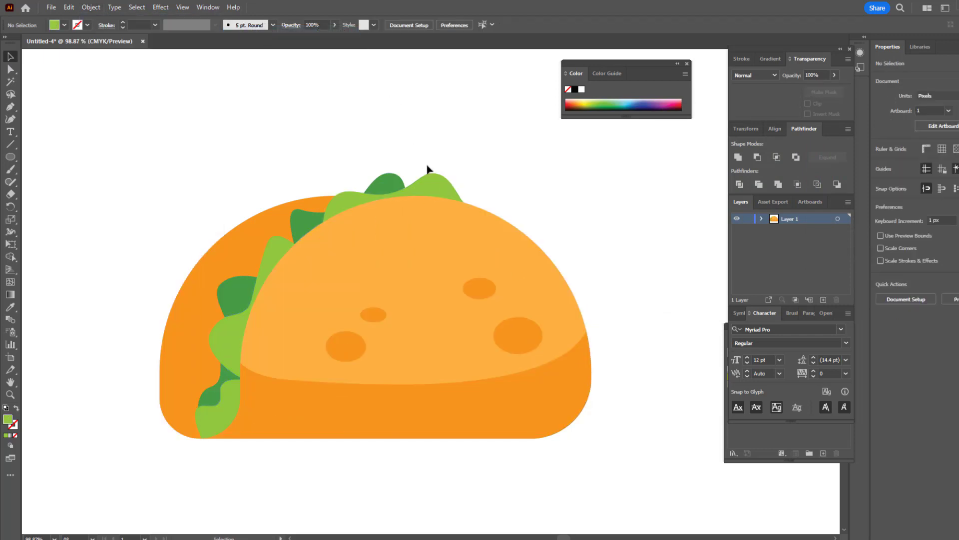
Step: Reshape the dark green leaf with the Curvature tool, widening it under the front shell and adjusting its upper-left bumps
left_click(390, 187)
left_click(11, 119)
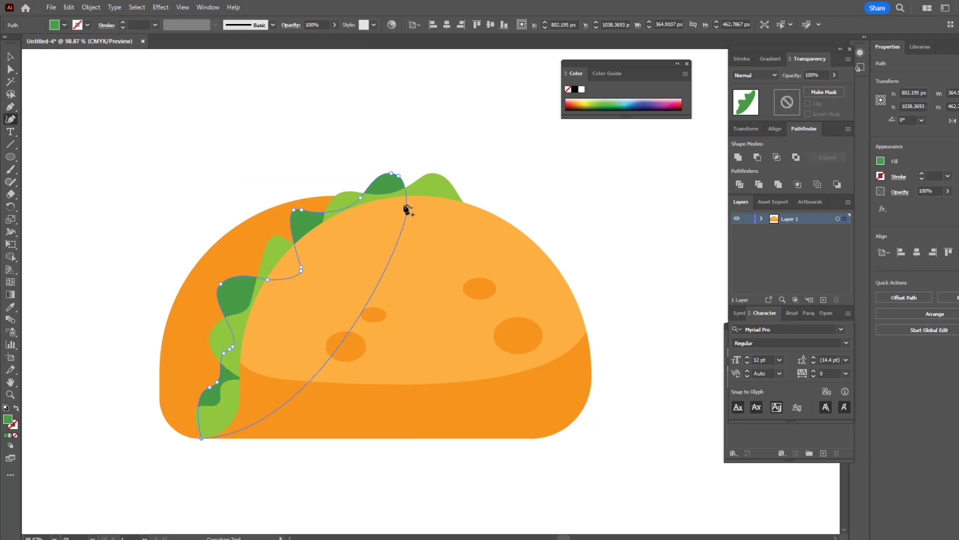
left_click_drag(407, 212, 433, 216)
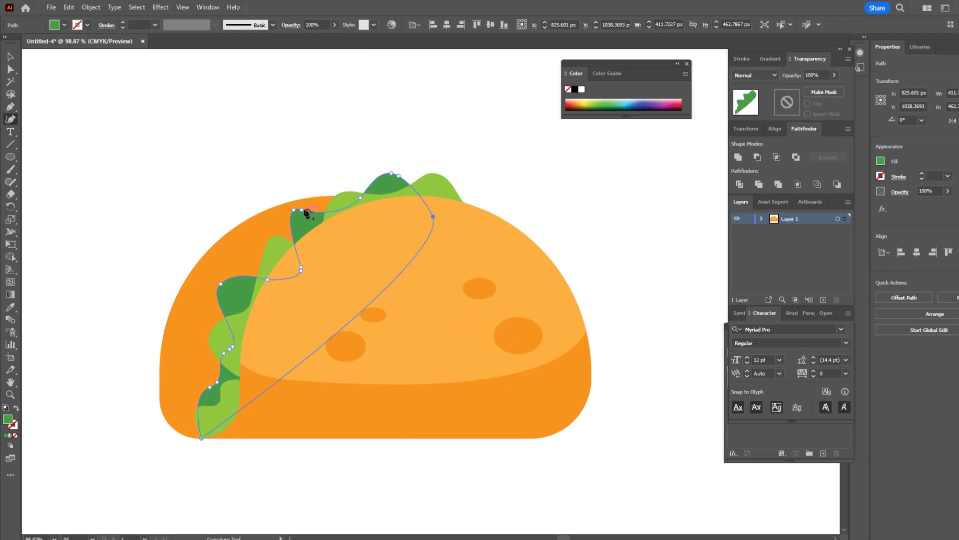
left_click_drag(302, 210, 304, 207)
left_click(296, 214)
left_click_drag(267, 279, 264, 272)
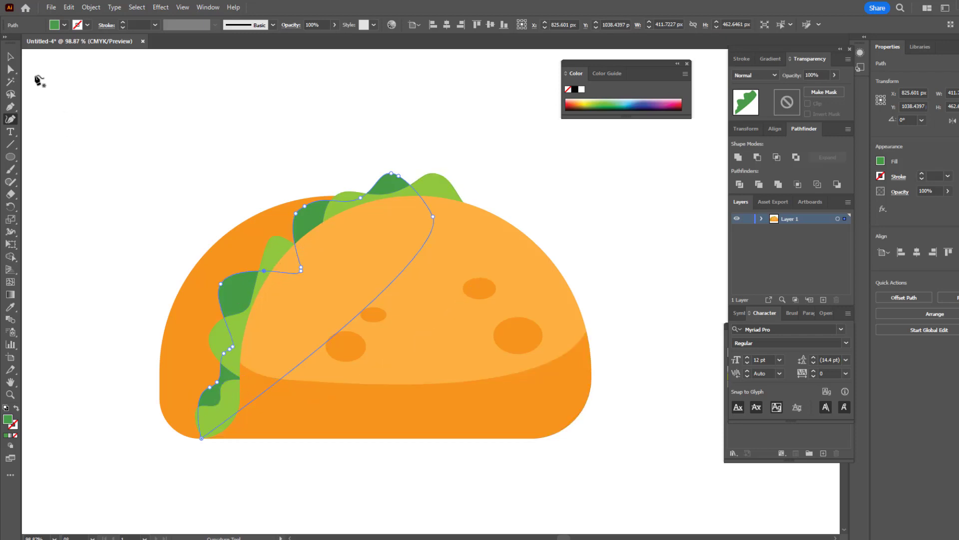
left_click(11, 56)
left_click(63, 110)
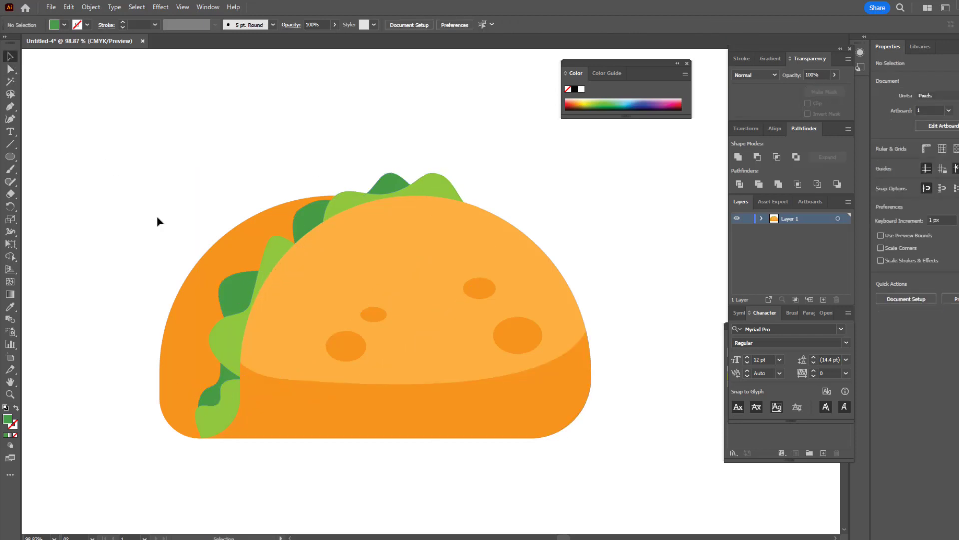
Step: Draw a closed V-shaped filling piece with two rounded tips over the shell's upper-left part using the Pen tool
left_click(9, 108)
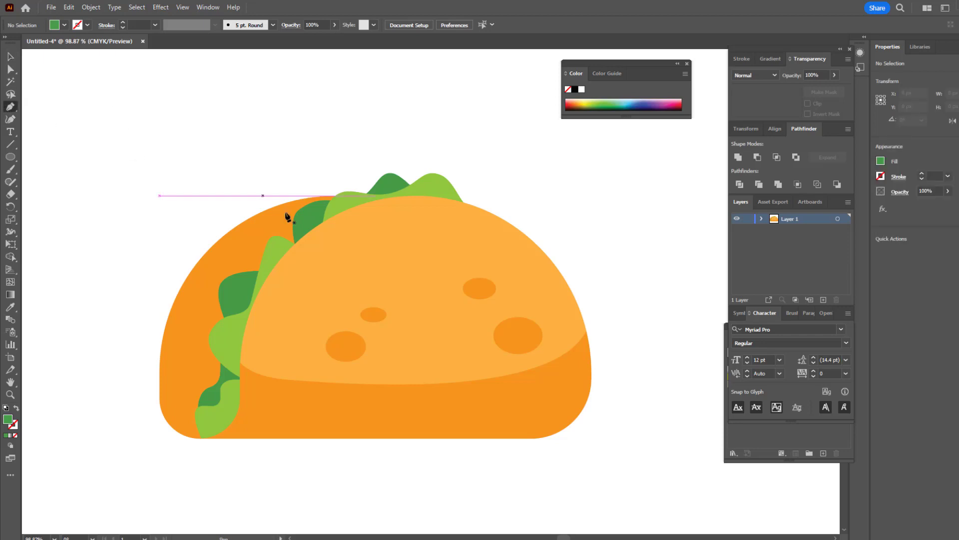
left_click(279, 282)
left_click_drag(261, 199, 275, 191)
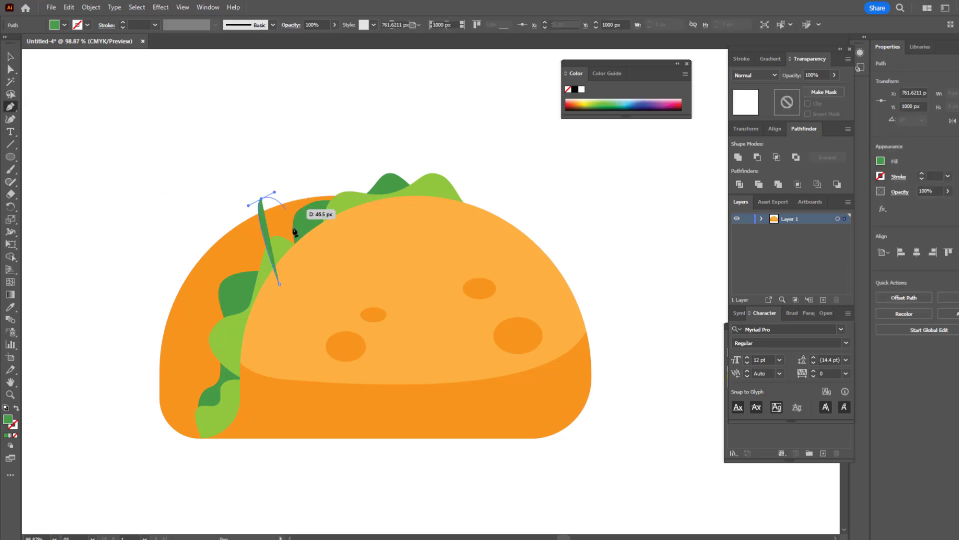
left_click_drag(300, 242, 307, 278)
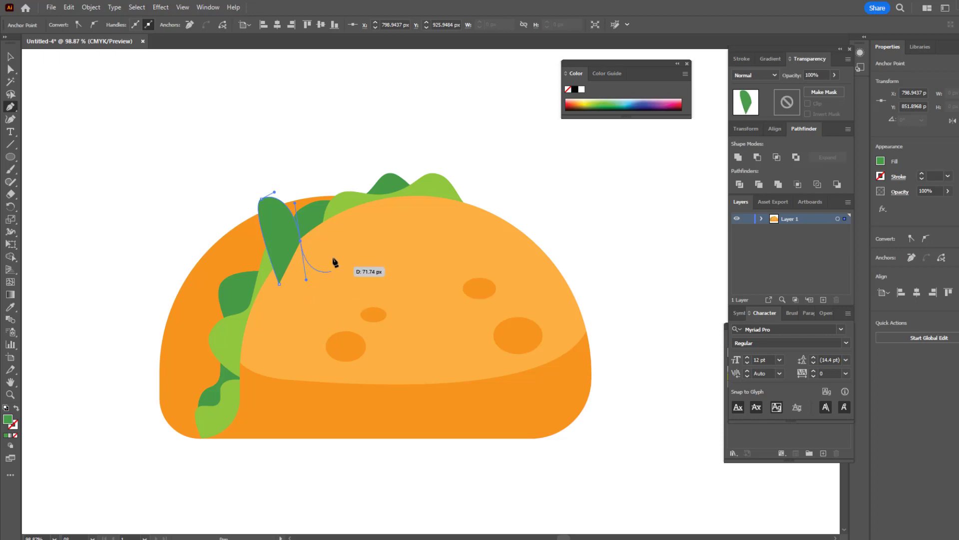
left_click_drag(329, 228, 339, 227)
left_click_drag(334, 176, 350, 173)
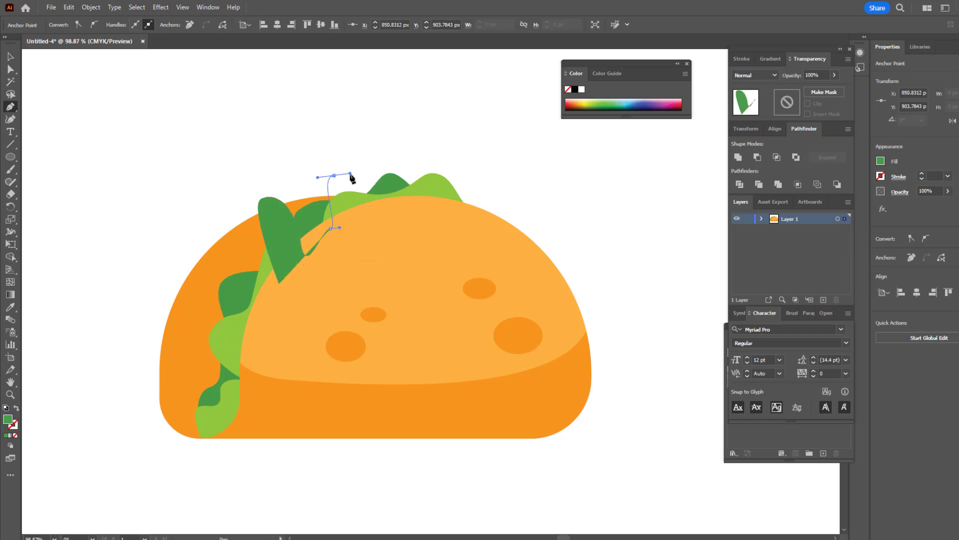
left_click(360, 238)
left_click_drag(284, 306, 283, 304)
left_click(279, 283)
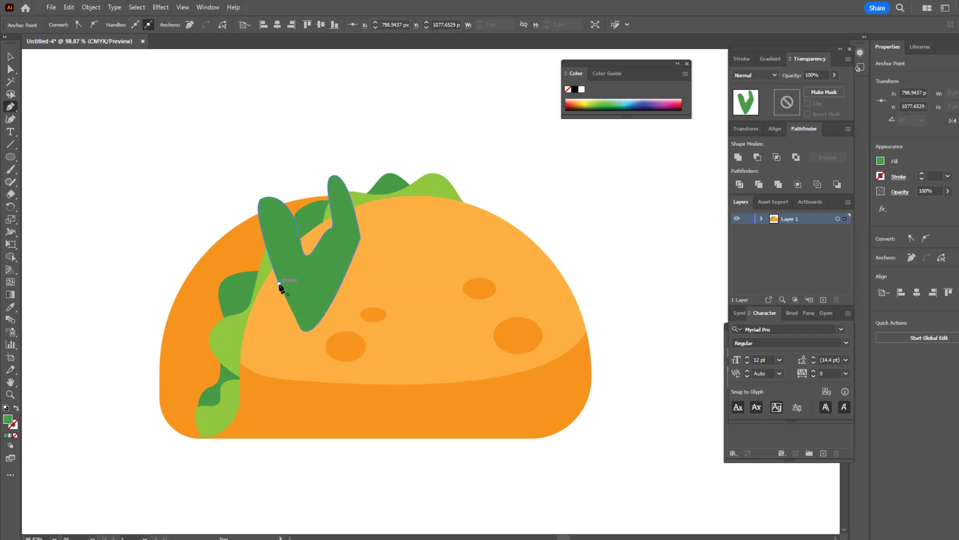
Step: Fill the V-shaped filling piece with a muted red
double_click(7, 420)
left_click_drag(815, 234, 815, 274)
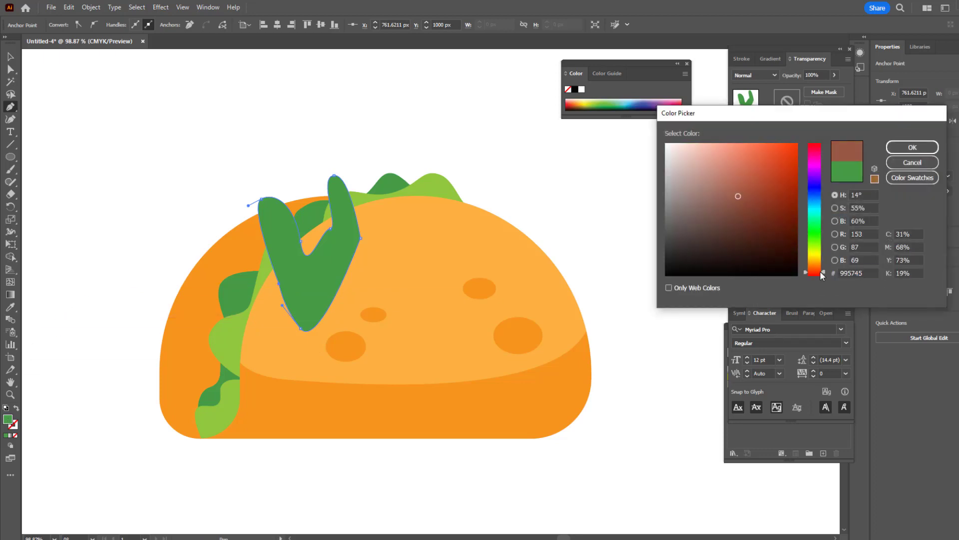
left_click(745, 165)
left_click(913, 147)
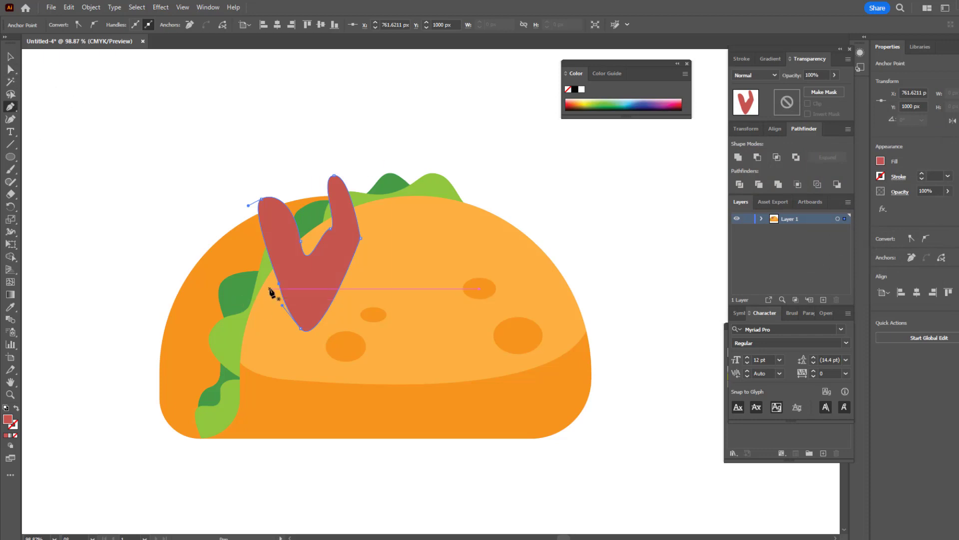
Step: Draw a second closed red filling piece with three rounded lobes along the taco's lower-left opening using the Pen tool
left_click_drag(270, 289, 239, 281)
left_click_drag(236, 326, 232, 359)
left_click_drag(226, 400, 173, 428)
left_click_drag(232, 431, 248, 425)
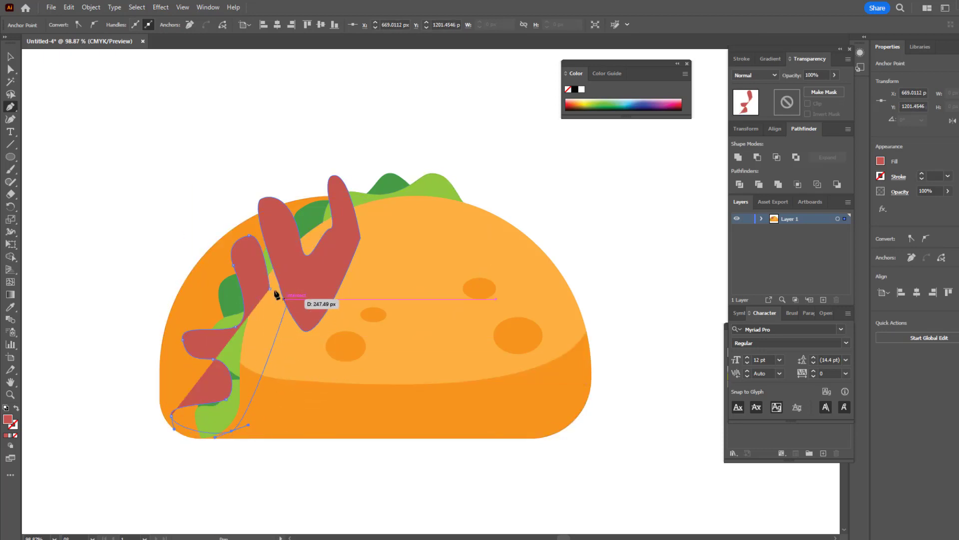
left_click_drag(270, 288, 268, 274)
Step: Bring the front shell group and both green leaves to the front so that they overlap the red filling pieces
left_click(14, 58)
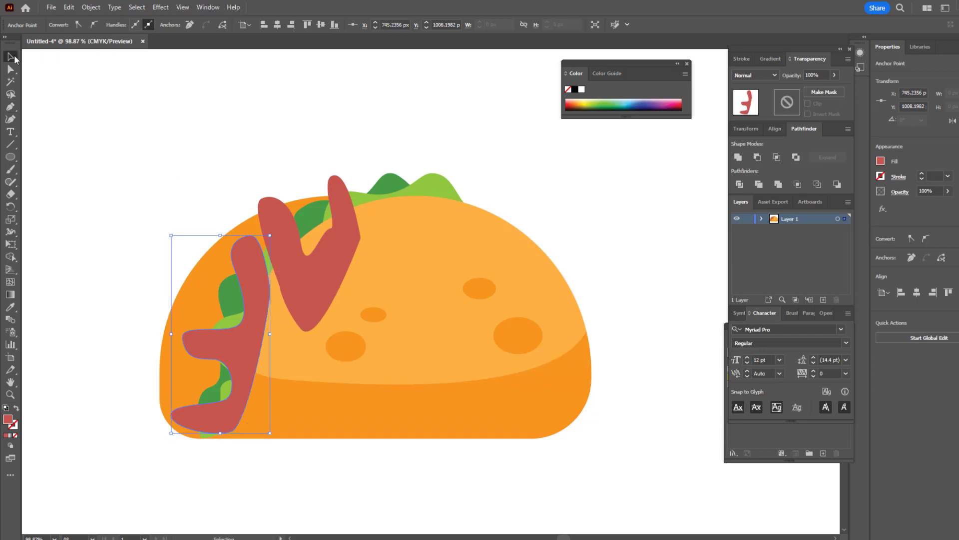
left_click_drag(414, 255, 415, 259)
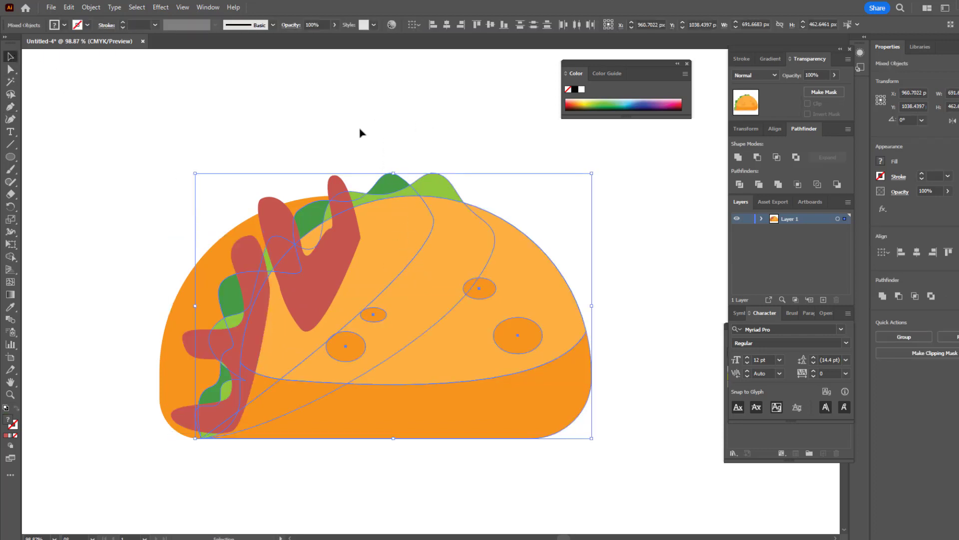
left_click(90, 8)
mouse_move(121, 31)
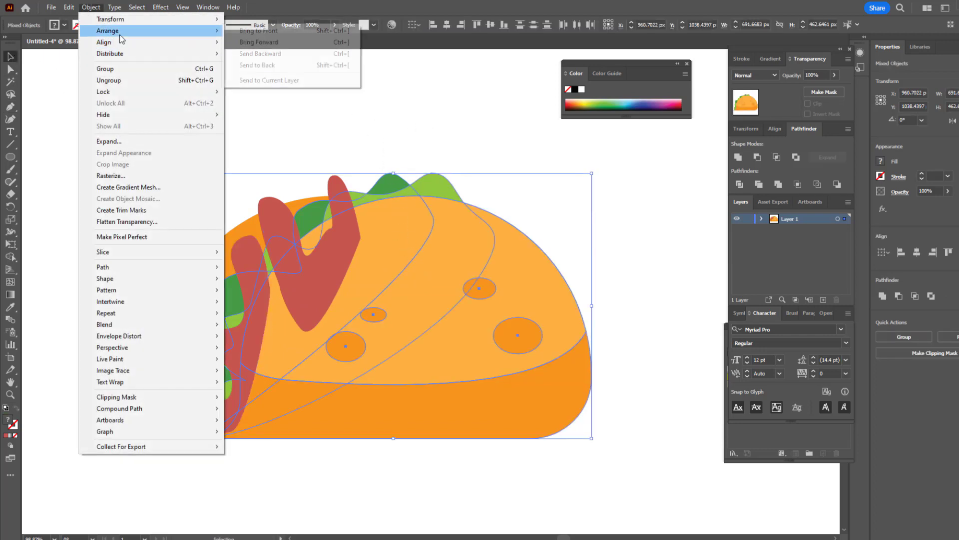
left_click(256, 30)
left_click(404, 88)
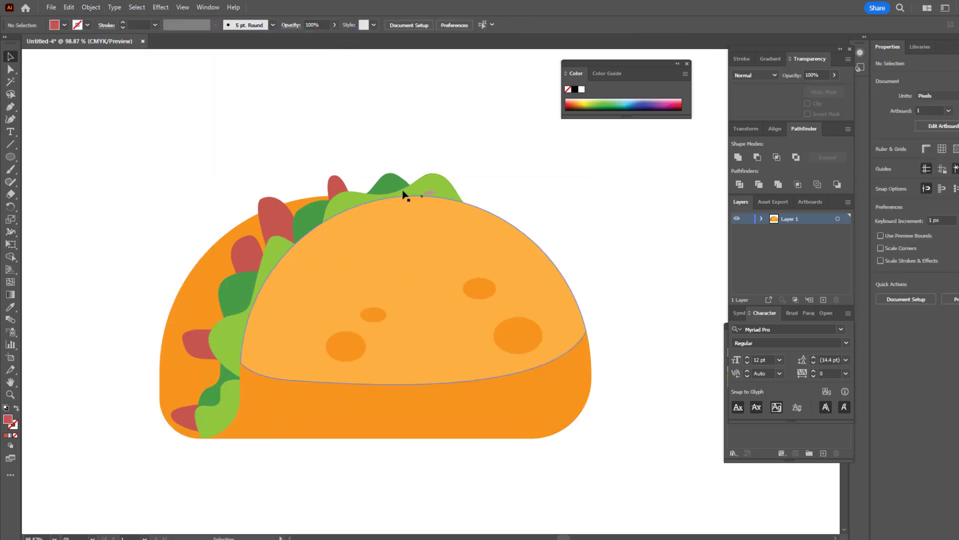
Step: Reshape the upper red filling piece with the Curvature tool, adding uneven peaks behind the lettuce and lowering its left tip
left_click(353, 189)
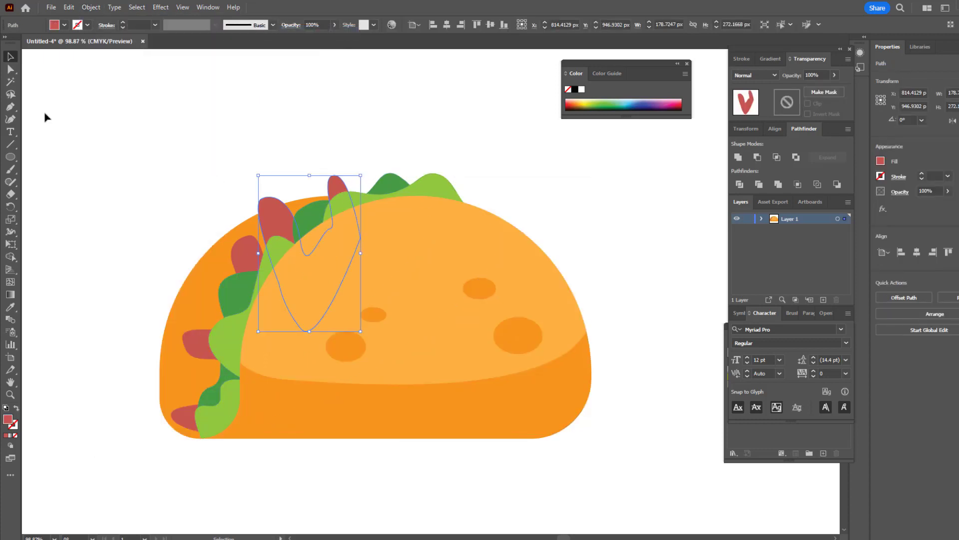
left_click(10, 119)
left_click_drag(361, 239, 375, 232)
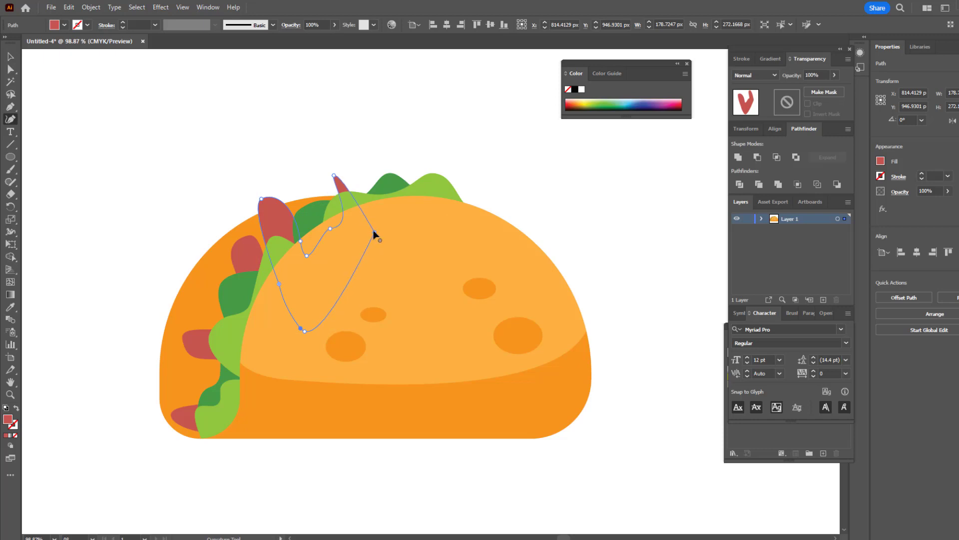
left_click_drag(336, 194, 335, 169)
key("ctrl+z")
left_click(330, 187)
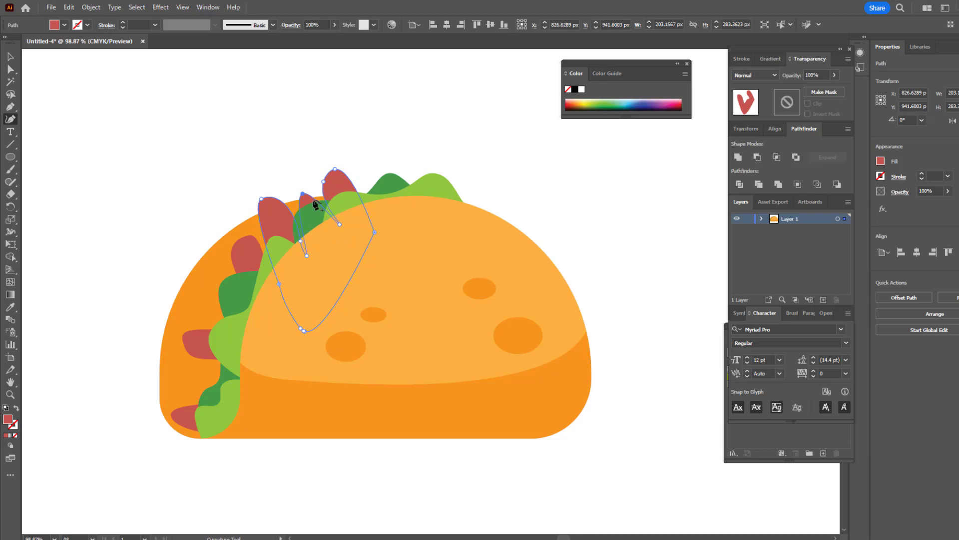
left_click_drag(332, 221, 318, 193)
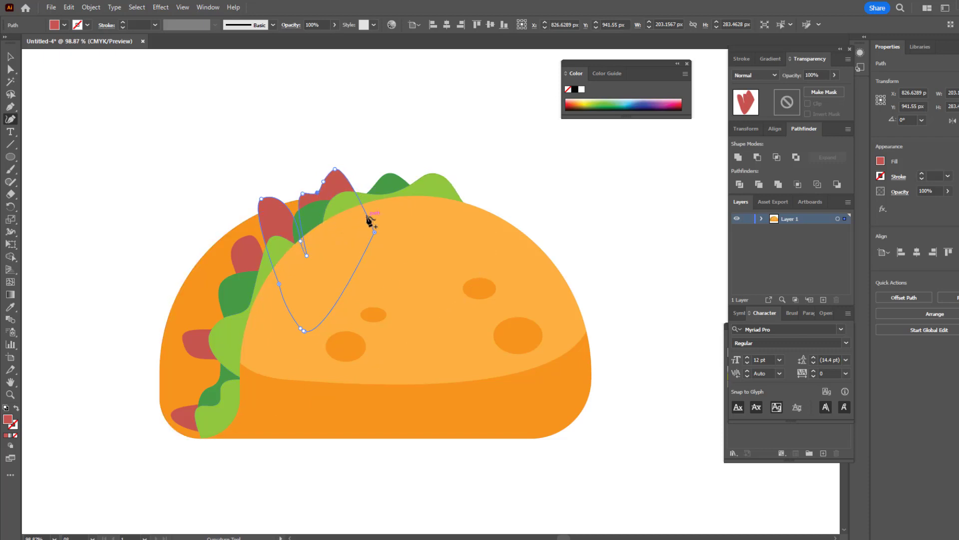
mouse_move(368, 216)
left_mouse_down()
mouse_move(369, 177)
mouse_move(350, 212)
left_mouse_up()
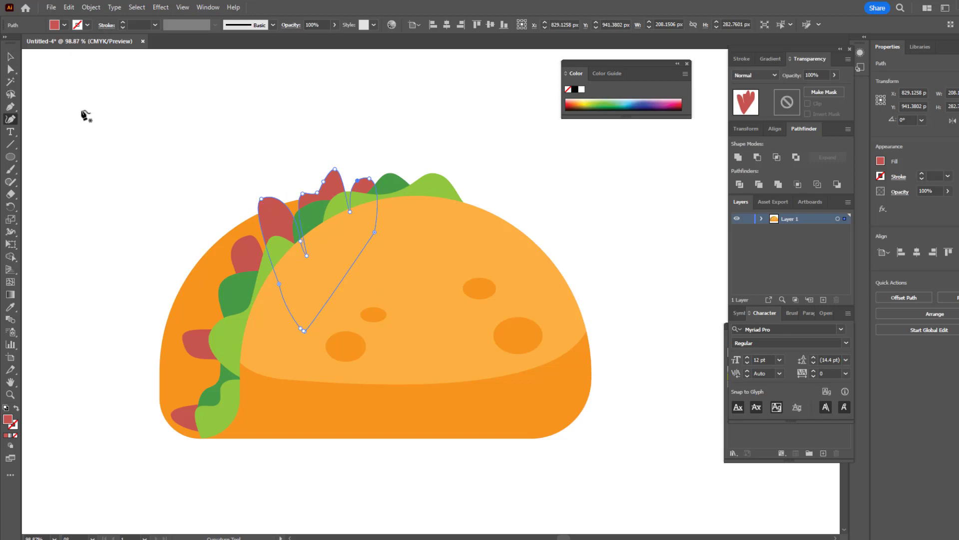
mouse_move(261, 200)
left_mouse_down()
mouse_move(266, 213)
mouse_move(279, 206)
left_mouse_up()
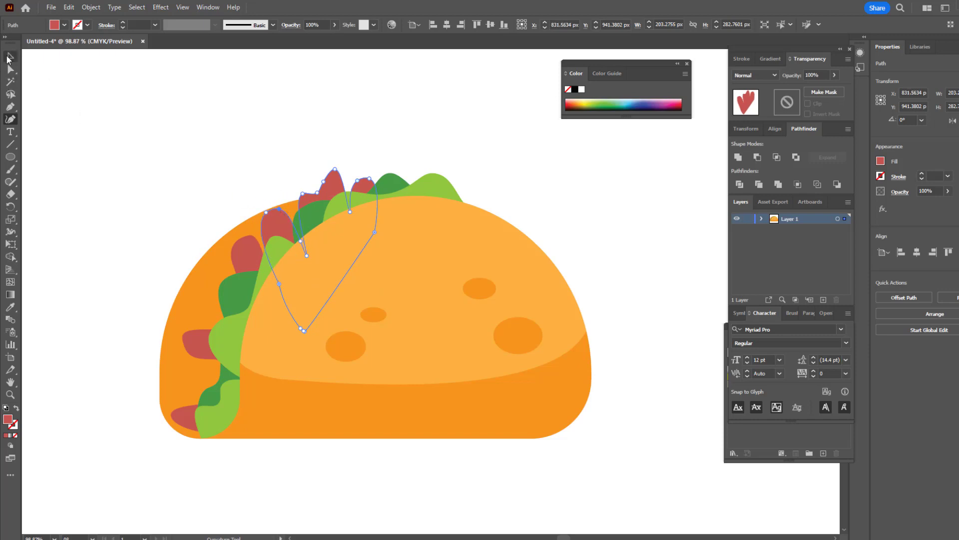
Step: Reshape the lower-left red filling piece with the Curvature tool, widening it under the shell and adding bulges between its lobes
key("v")
left_click(245, 247)
left_click(10, 119)
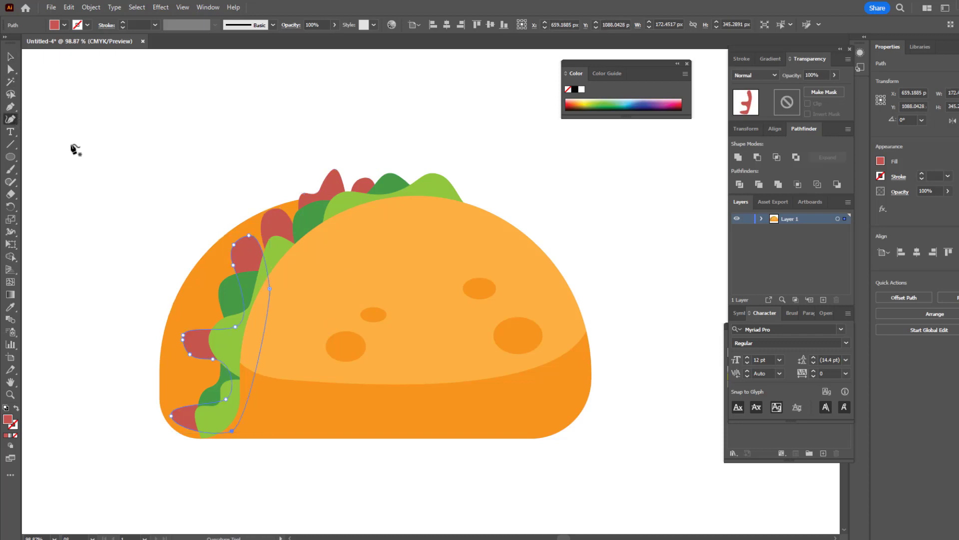
left_click_drag(270, 288, 280, 276)
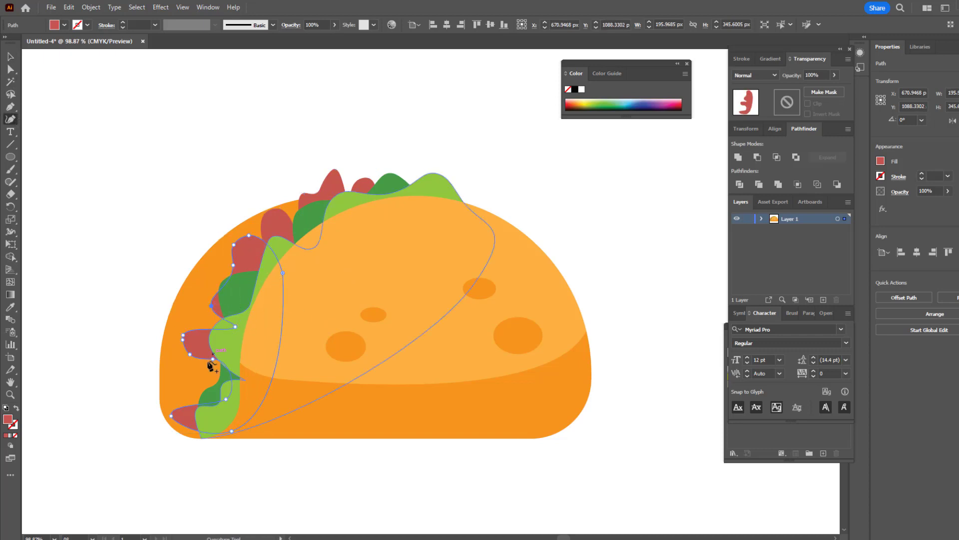
left_click_drag(206, 403, 187, 394)
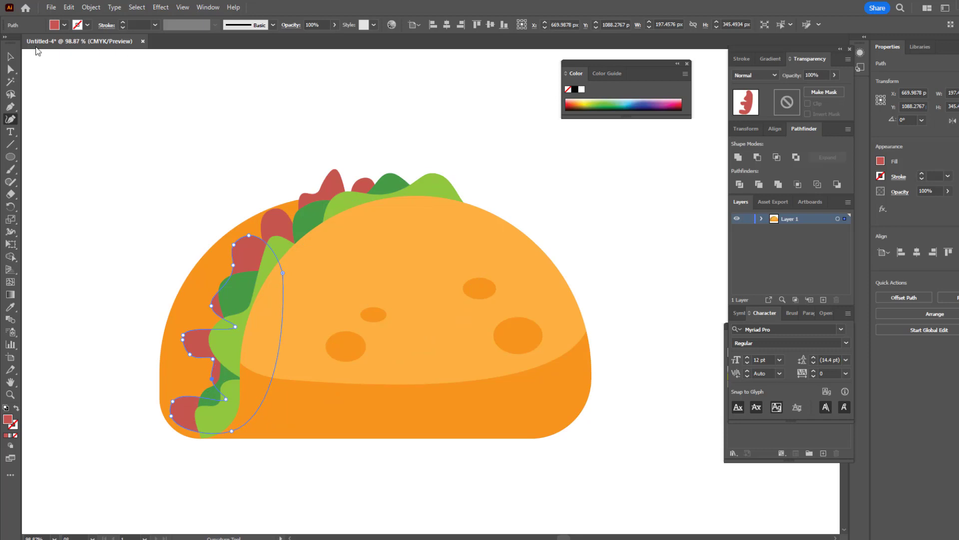
Step: Draw a circle about 135 px wide over the upper-left filling and fill it with a bright pinkish red
left_click(77, 80)
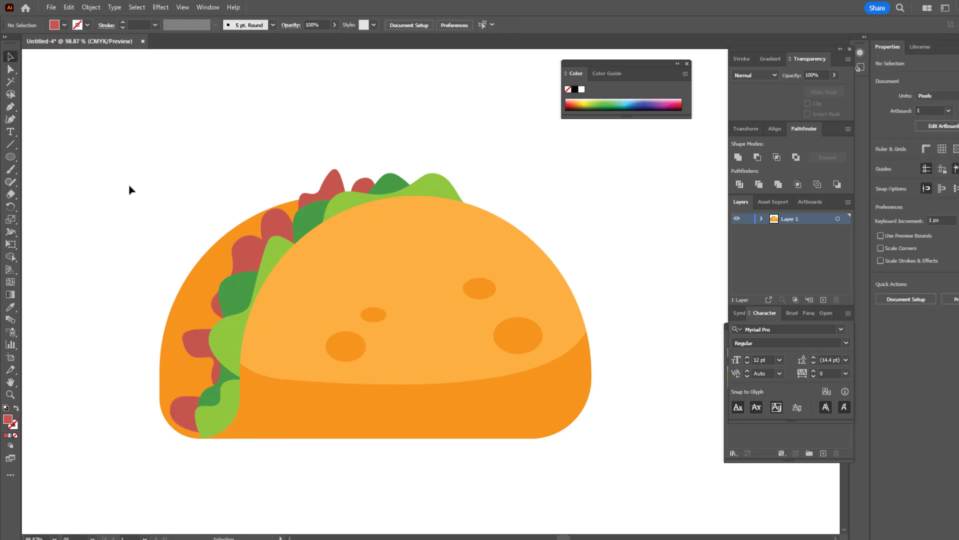
left_click(11, 157)
left_click_drag(209, 217, 286, 294)
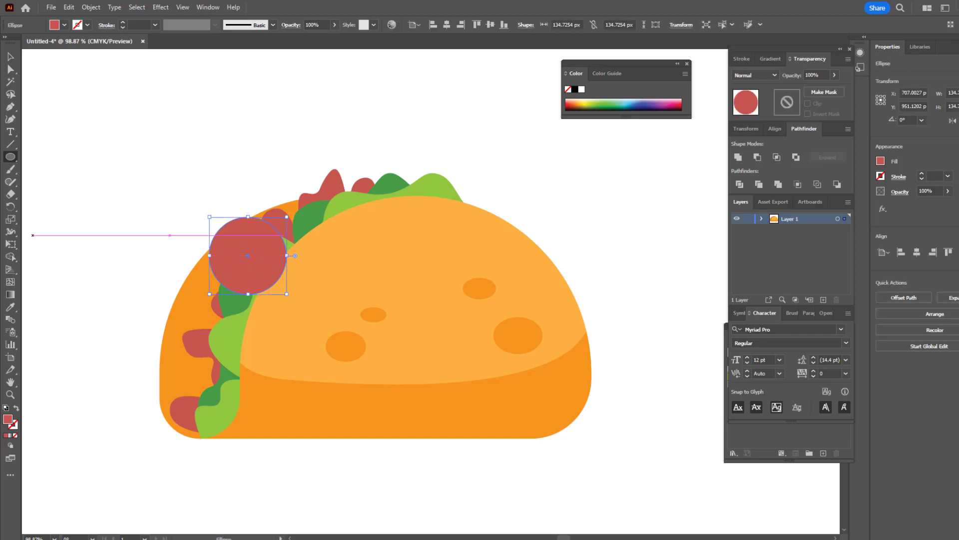
double_click(8, 420)
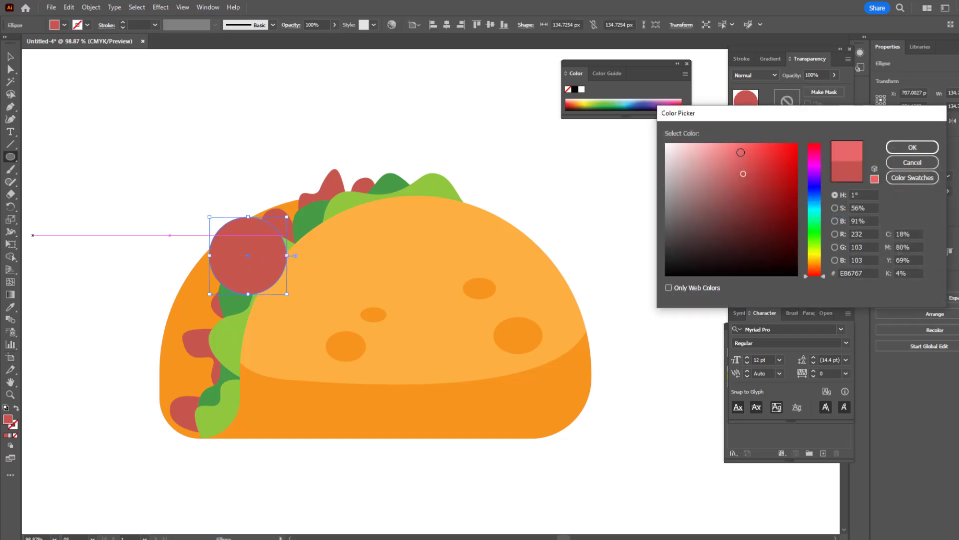
left_click(767, 152)
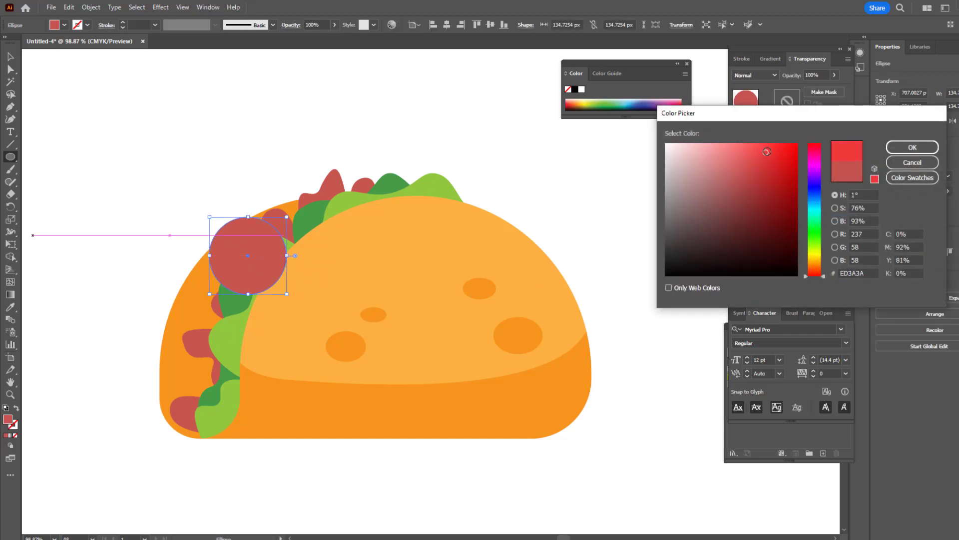
left_click(814, 155)
left_click_drag(813, 155, 811, 150)
left_click(899, 148)
Step: Draw three more pinkish red tomato circles, two along the taco's left opening and one about 135 px wide over the top filling
mouse_move(208, 297)
left_mouse_down()
mouse_move(268, 332)
mouse_move(251, 339)
mouse_move(248, 388)
left_mouse_up()
left_click_drag(174, 315, 218, 308)
left_click_drag(320, 163, 396, 221)
left_click(9, 56)
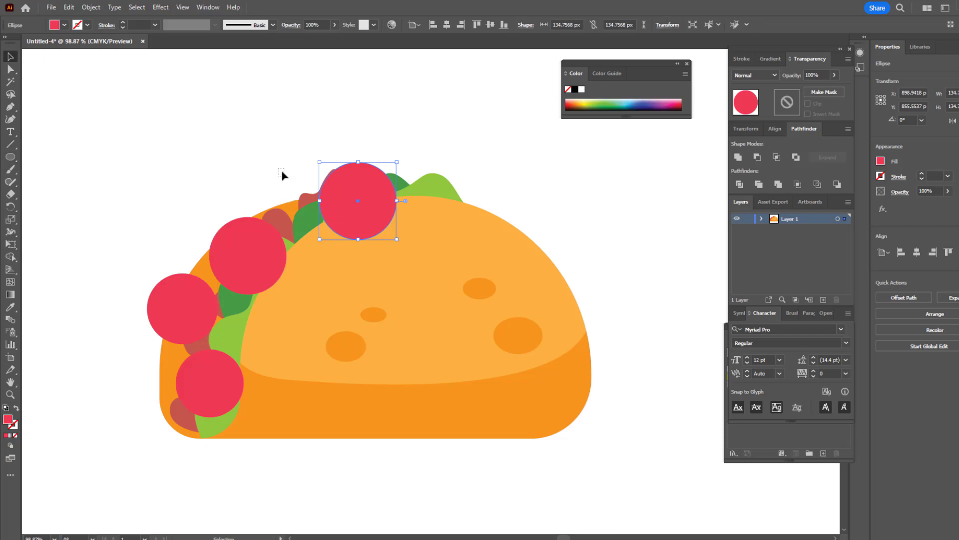
left_click(282, 175)
Step: Bring the front shell, both green leaves and both red filling pieces to the front so that they overlap the tomato circles
left_click(421, 188)
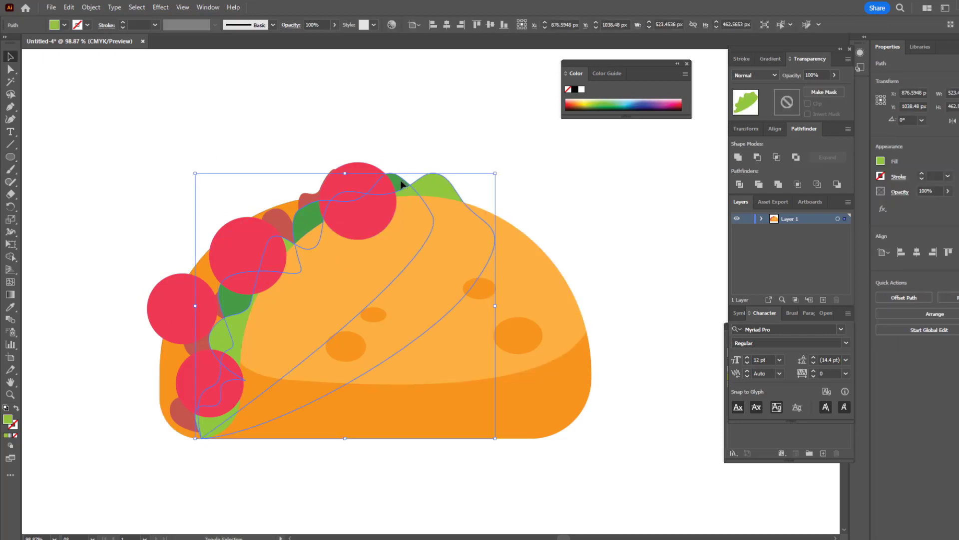
left_click(535, 326, "shift")
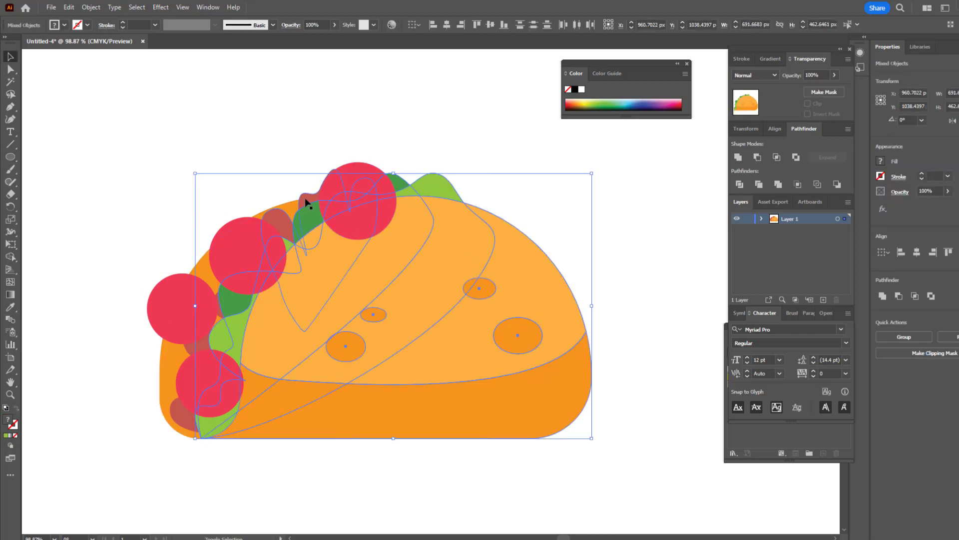
left_click(294, 223, "shift")
left_click(202, 345, "shift")
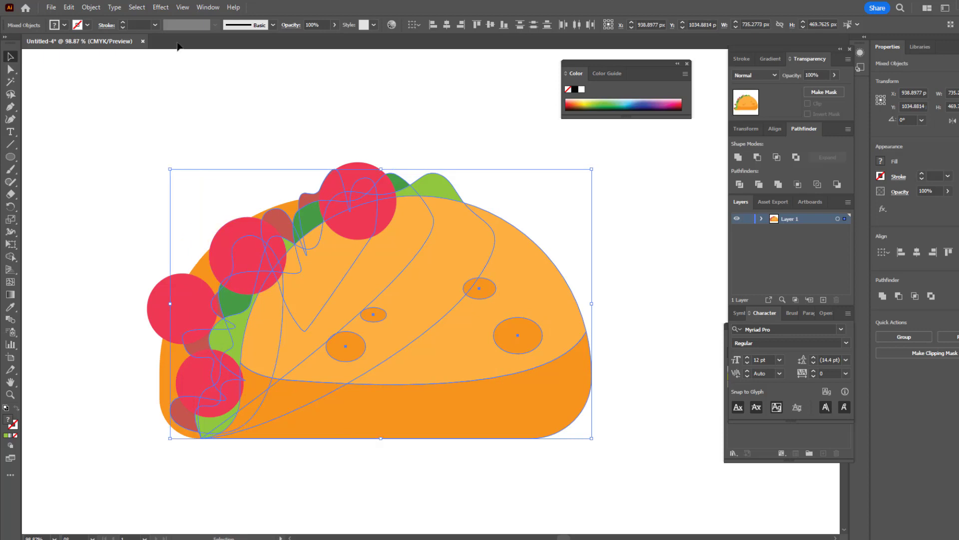
left_click(90, 7)
mouse_move(115, 29)
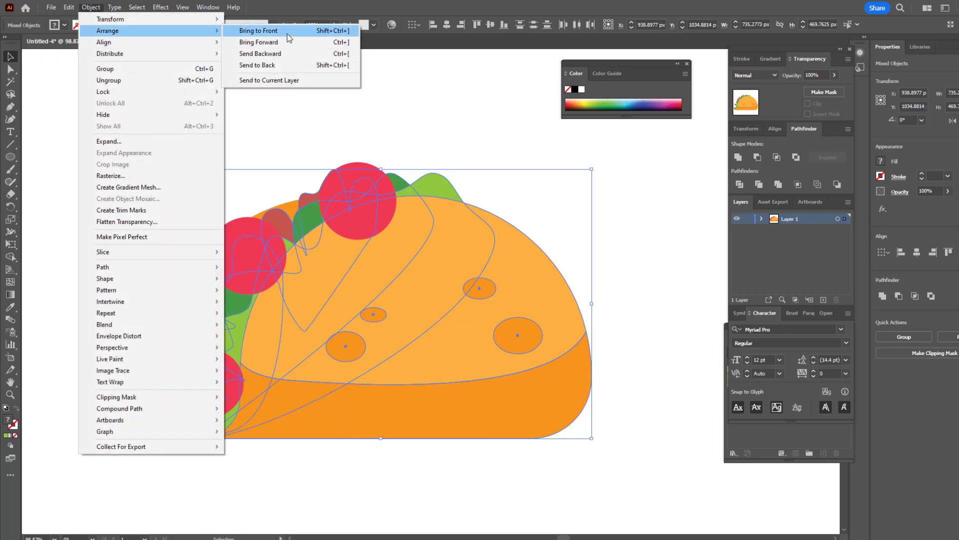
left_click(260, 30)
left_click(376, 76)
Step: Reposition the three upper tomato circles so that they peek out from behind the filling and stay within the taco's opening
left_click_drag(375, 173, 386, 169)
left_click_drag(241, 229, 280, 205)
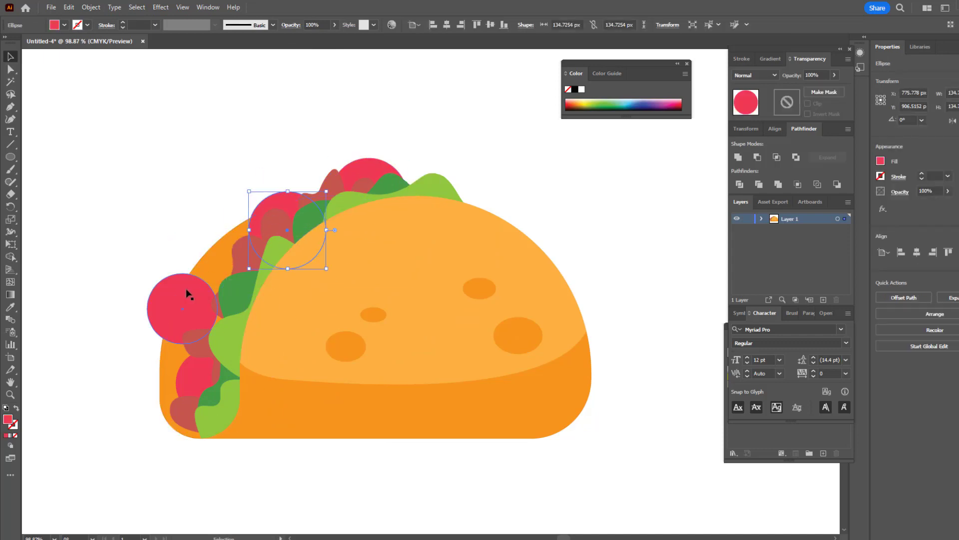
left_click_drag(188, 290, 215, 293)
left_click(326, 457)
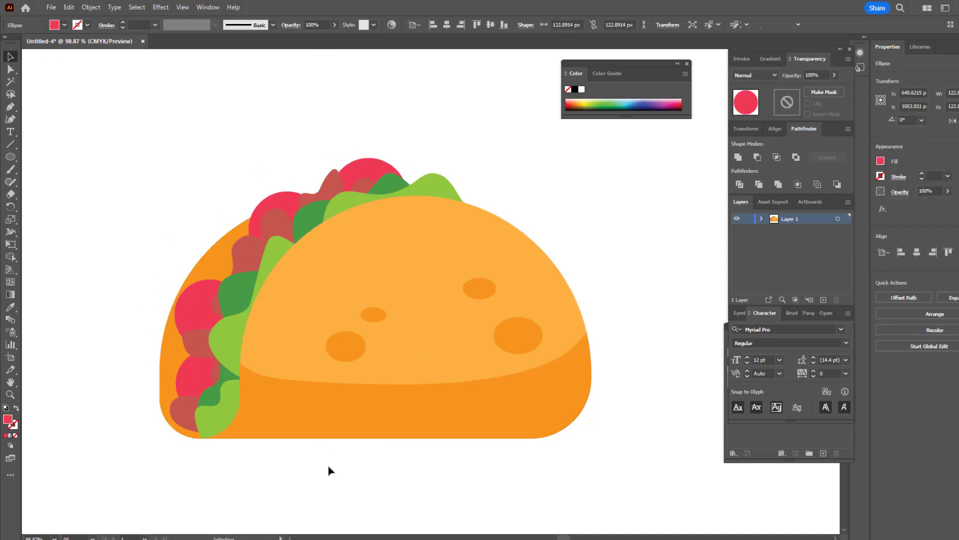
Step: Draw a closed elongated strip with a rounded upper end beside the upper-left filling using the Pen tool
left_click(11, 69)
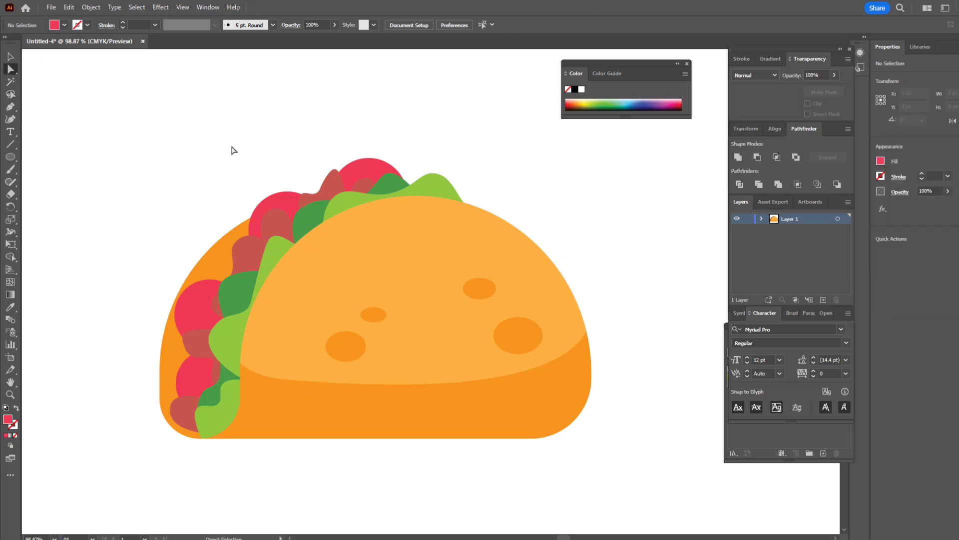
left_click(12, 106)
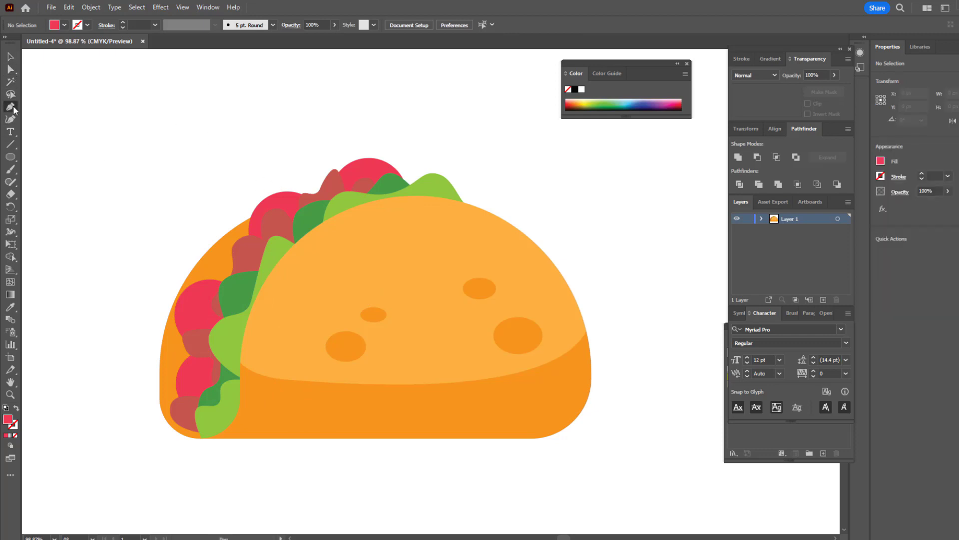
left_click(233, 295)
left_click_drag(209, 235, 237, 300)
Step: Sample the red filling colour for the new strip and darken its fill to 9E3C3C
left_click(11, 307)
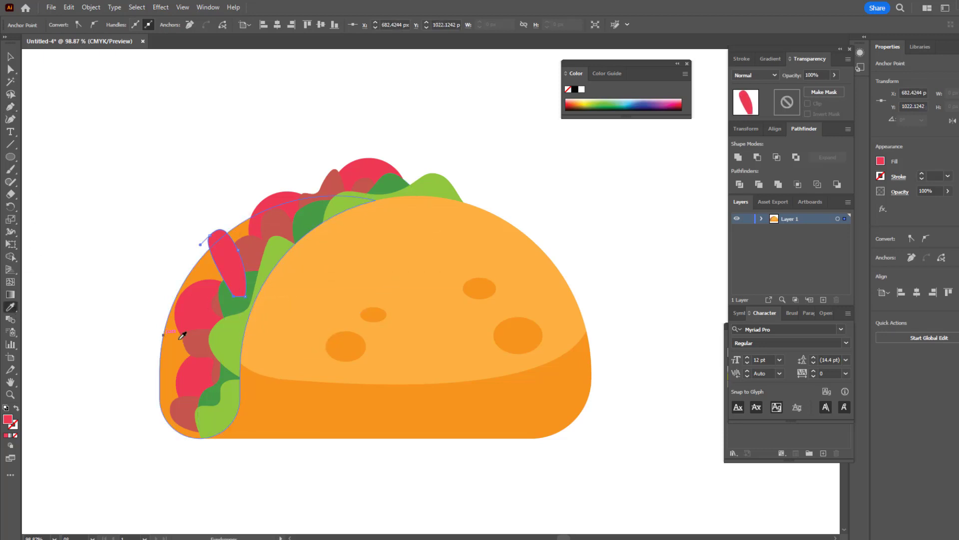
left_click(191, 339)
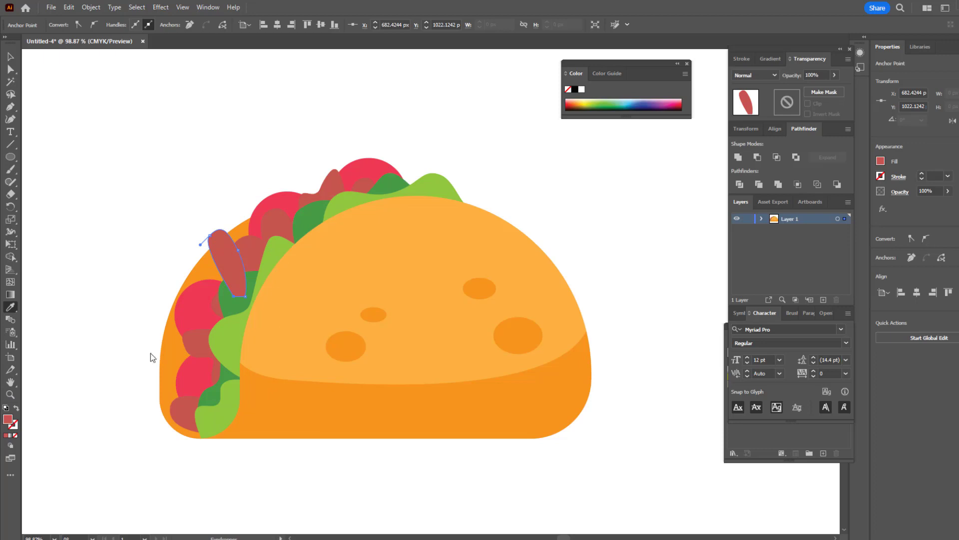
double_click(8, 419)
left_click(747, 188)
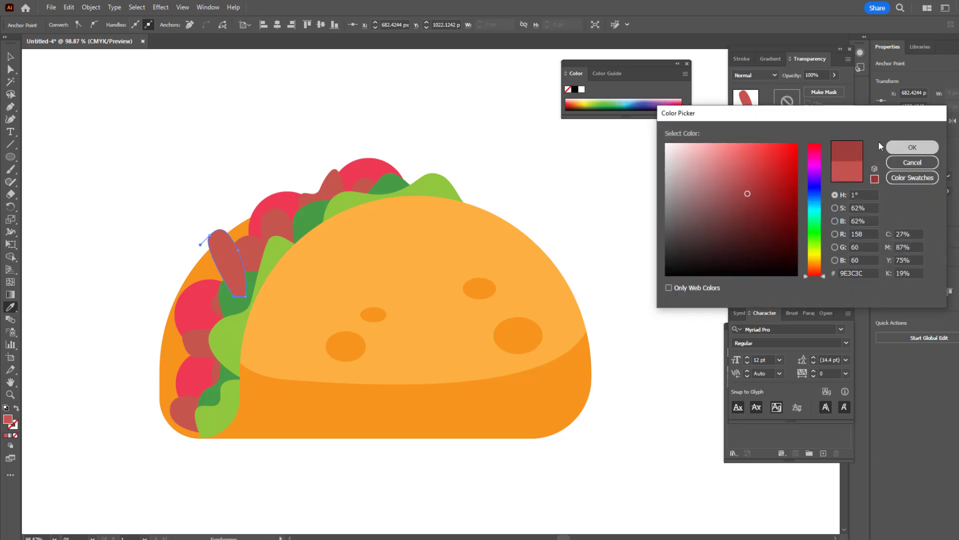
left_click(902, 147)
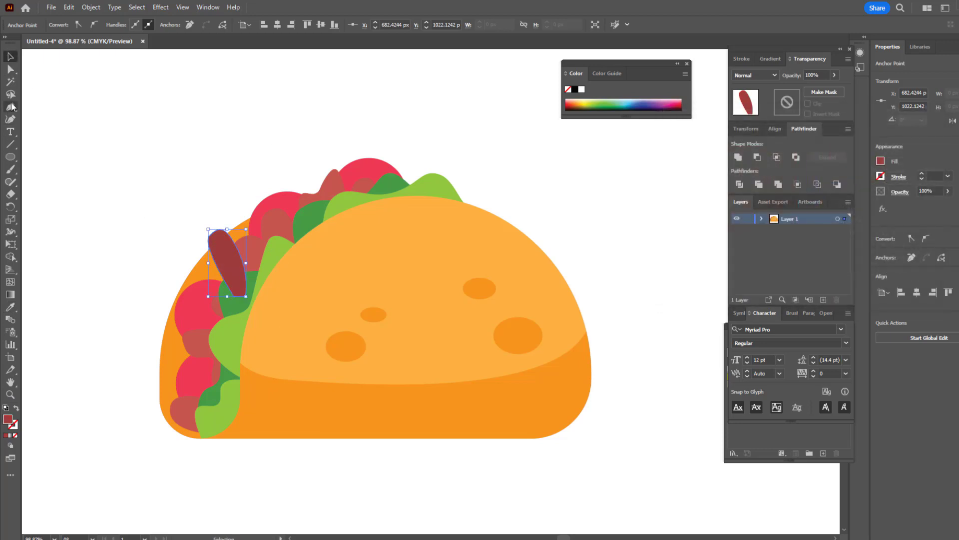
Step: Draw a second dark red strip with a rounded left end, lying horizontally across the lower-left opening
left_click(11, 107)
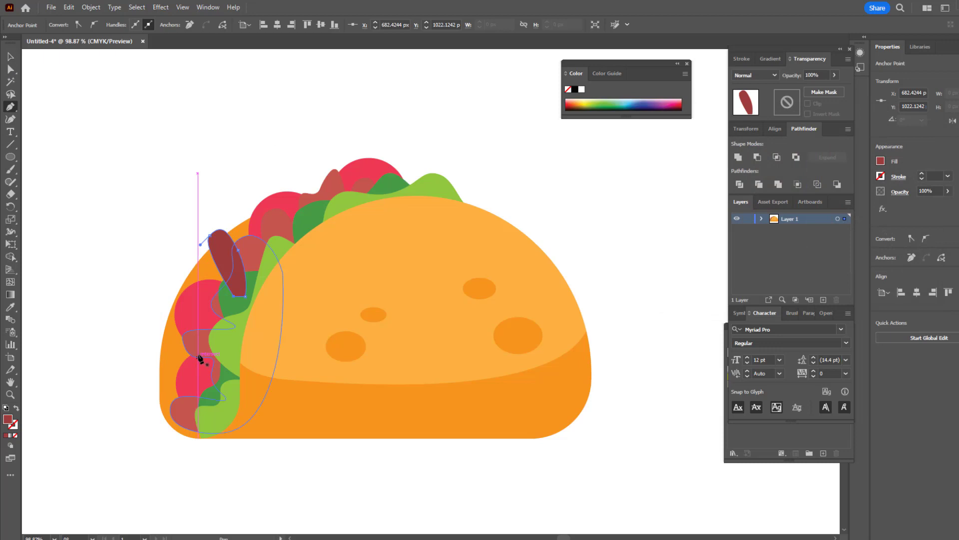
left_click(233, 349)
left_click_drag(164, 353, 233, 353)
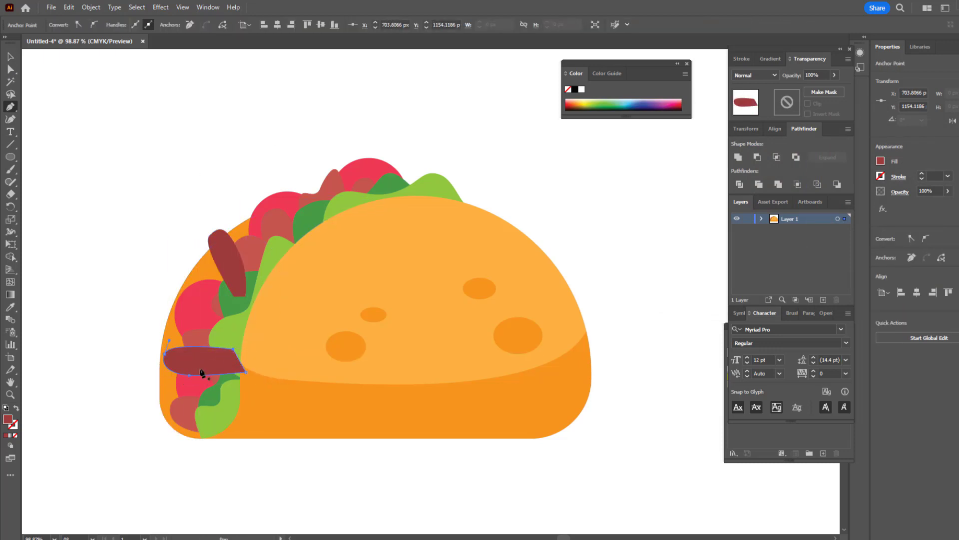
Step: Send both dark red strips and the back shell to the back, and nudge the strips closer to the neighbouring filling
left_click(11, 58)
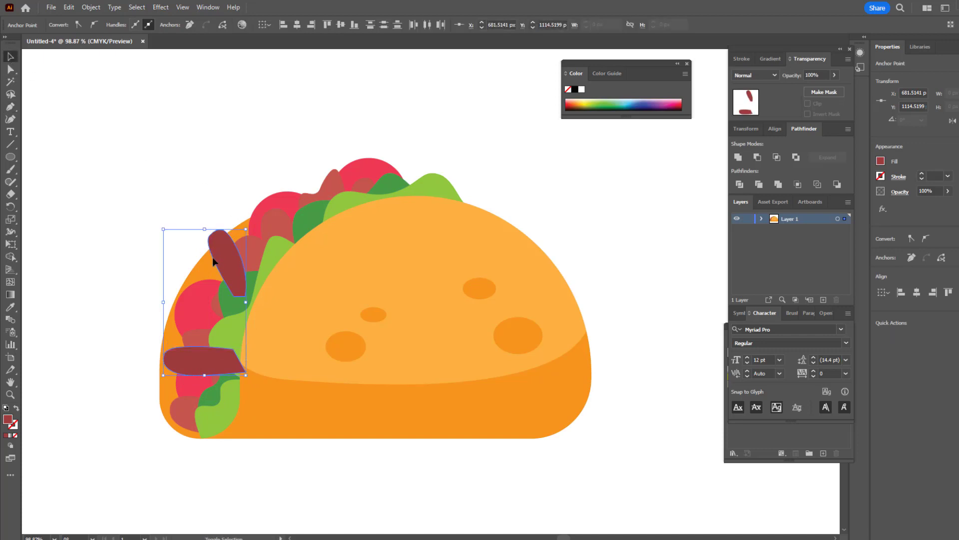
left_click(193, 271)
left_click(92, 6)
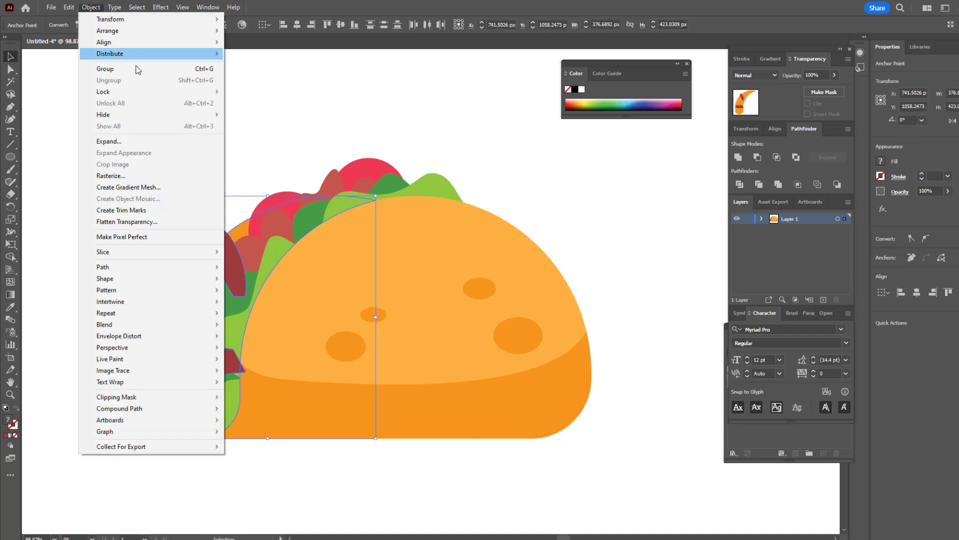
mouse_move(140, 32)
left_click(274, 65)
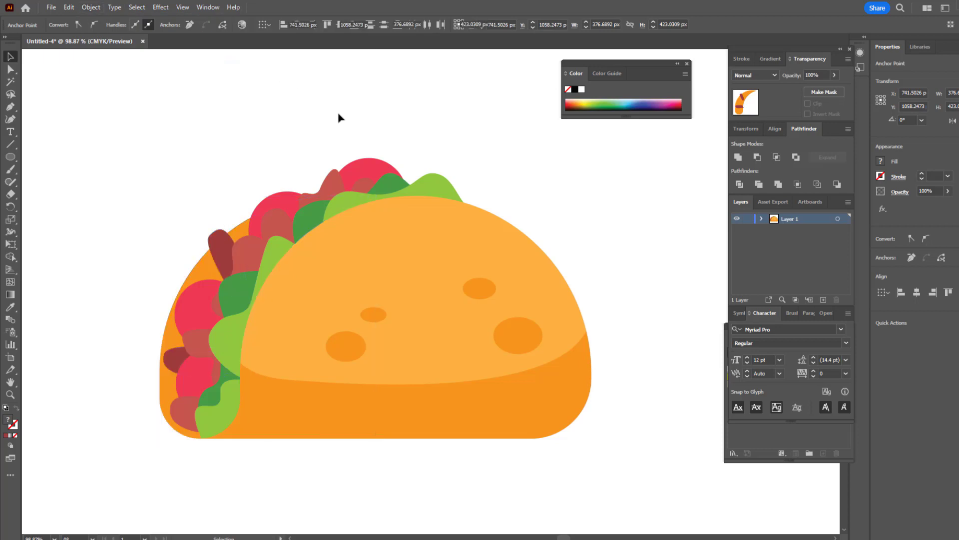
left_click(339, 118)
left_click_drag(223, 248, 225, 261)
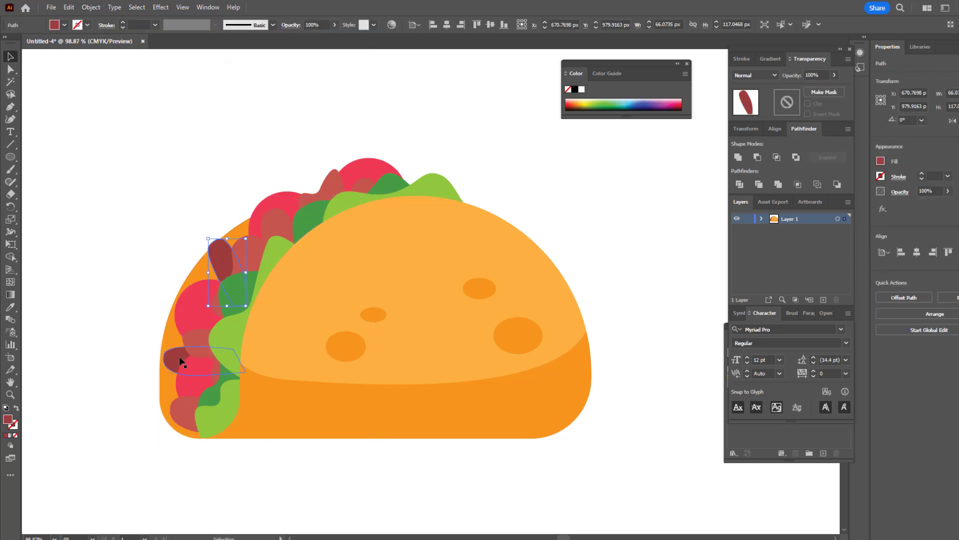
left_click_drag(177, 355, 180, 349)
Step: Paste a copy of the lower dark red strip in front and move it up to the top-left filling
left_click(69, 6)
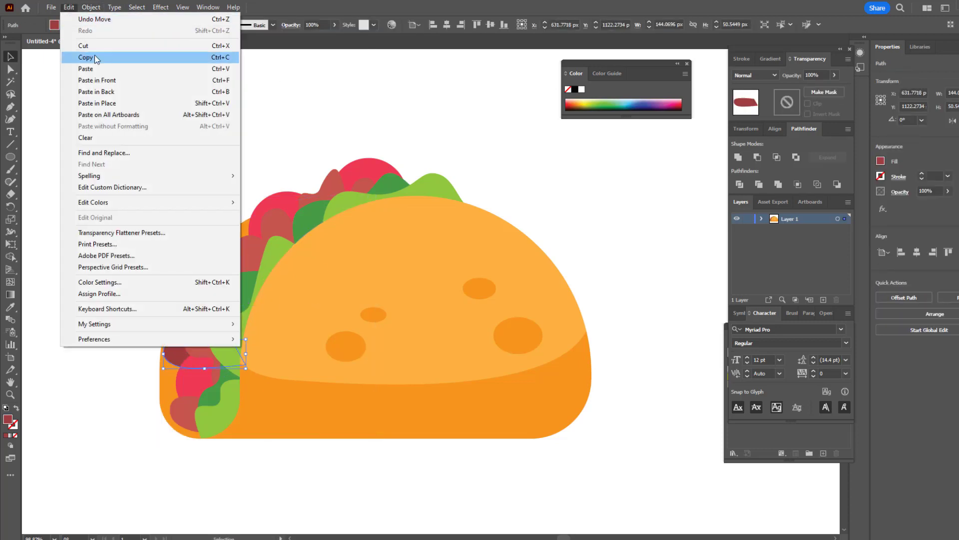
left_click(75, 56)
left_click(69, 7)
left_click(124, 81)
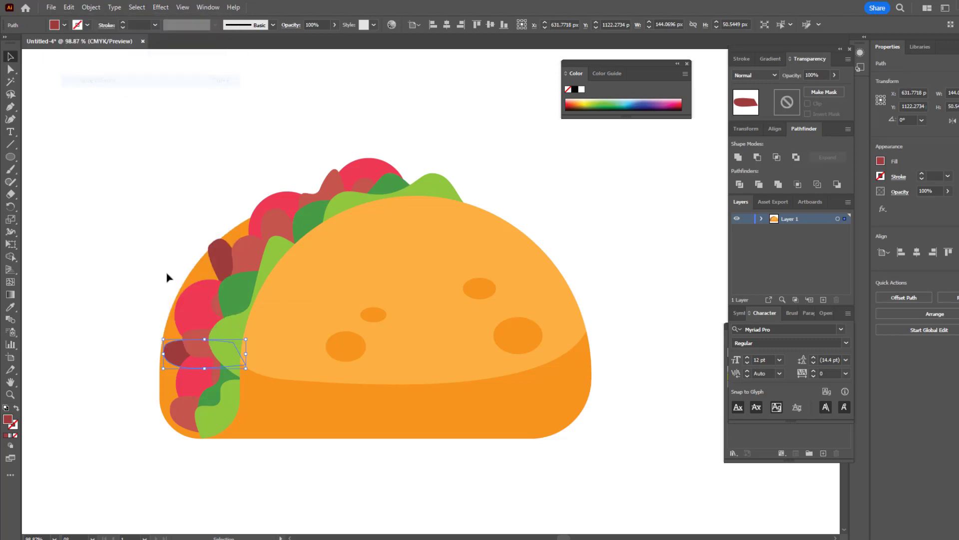
left_click_drag(178, 349, 304, 188)
Step: Paste another copy of the top strip in front, turn its rounded end to the right and place it behind the lettuce's right end
left_click(69, 7)
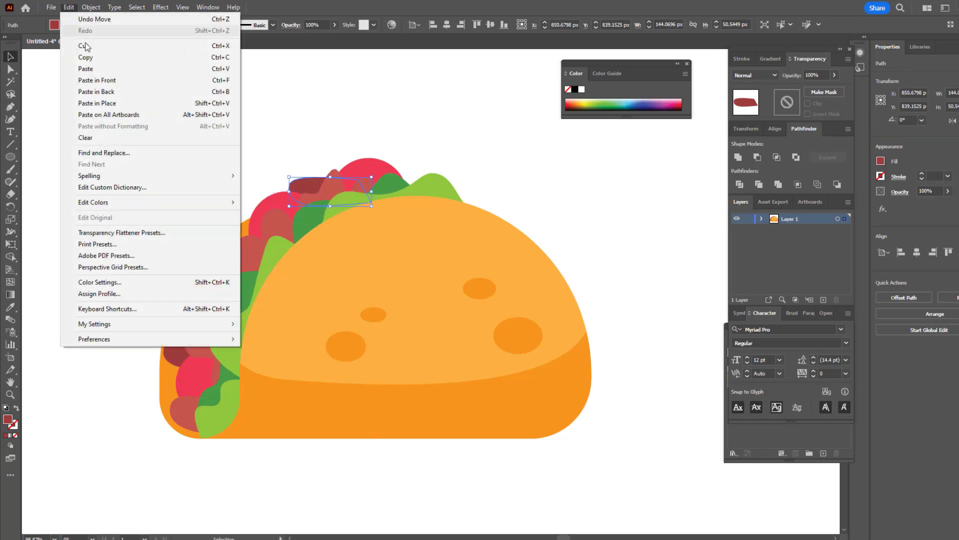
left_click(100, 57)
left_click(69, 6)
left_click(101, 80)
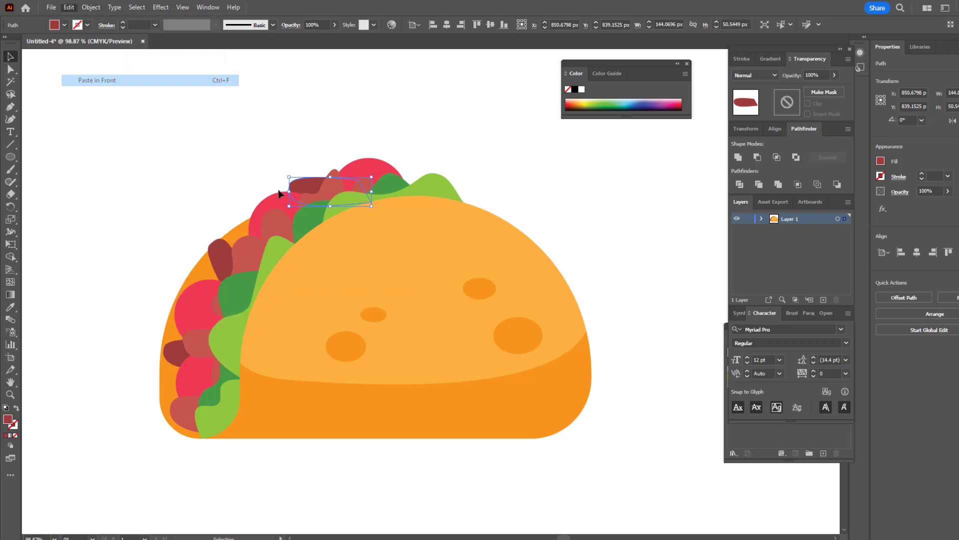
left_click_drag(305, 188, 452, 208)
left_click_drag(529, 202, 418, 248)
left_click_drag(491, 209, 468, 200)
left_click(604, 243)
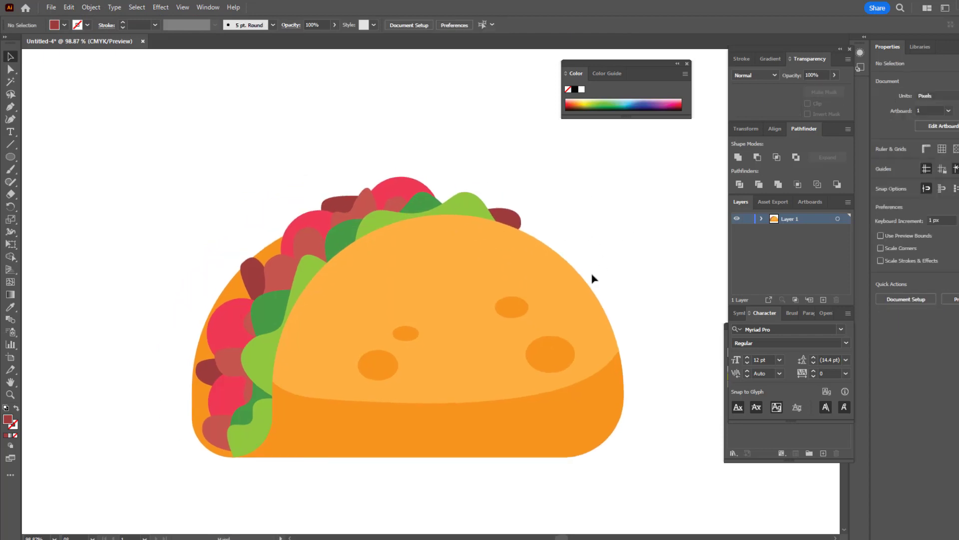
Step: Dock the Swatches panel with the Character panel group and save the light green leaf's fill as a new swatch
left_click(470, 203)
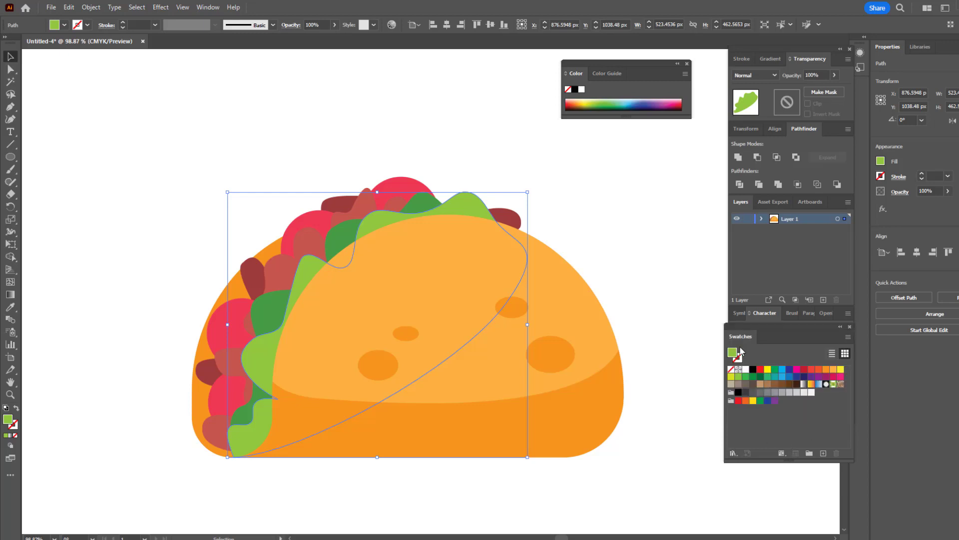
left_click_drag(740, 336, 800, 314)
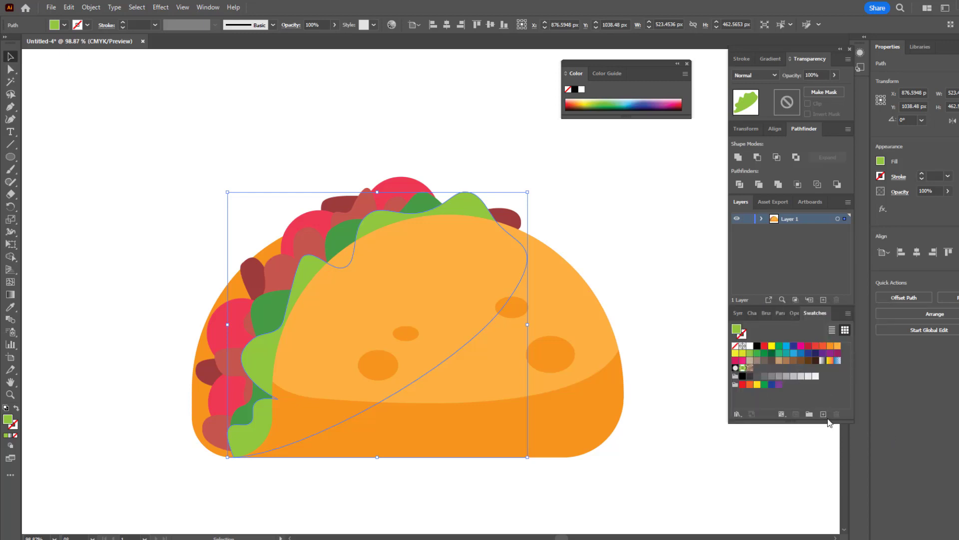
left_click(824, 413)
left_click(498, 345)
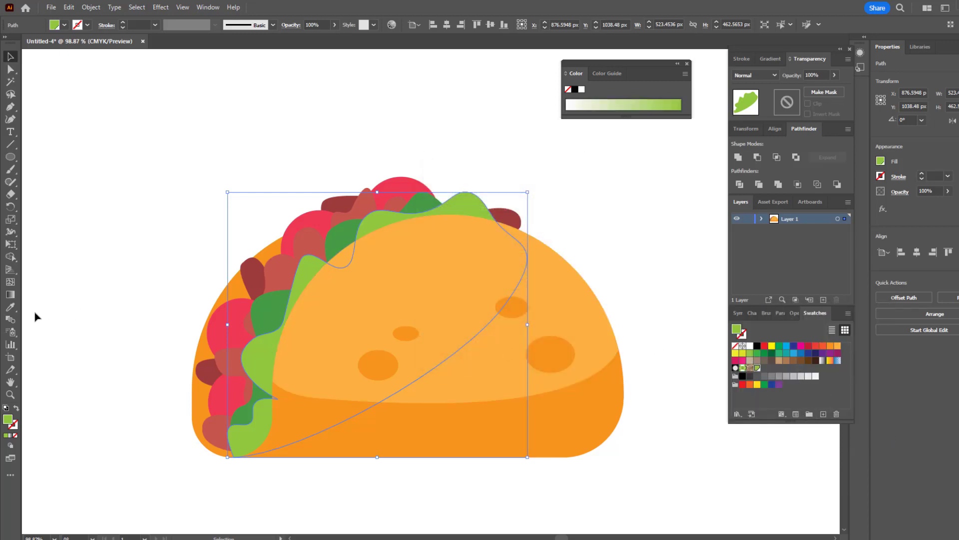
Step: Darken the light green leaf's fill to a muted olive green and save that colour as a second swatch
double_click(8, 419)
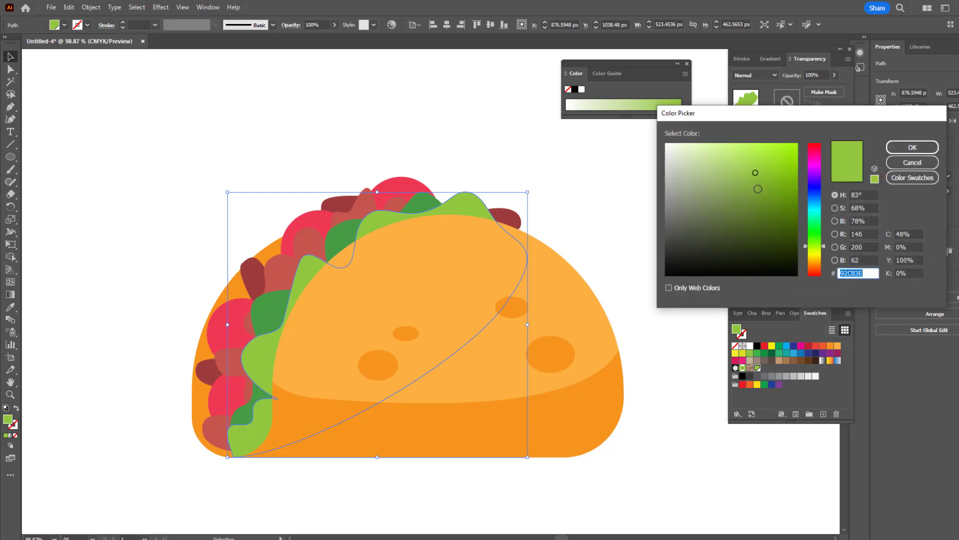
left_click_drag(758, 189, 758, 196)
left_click(912, 147)
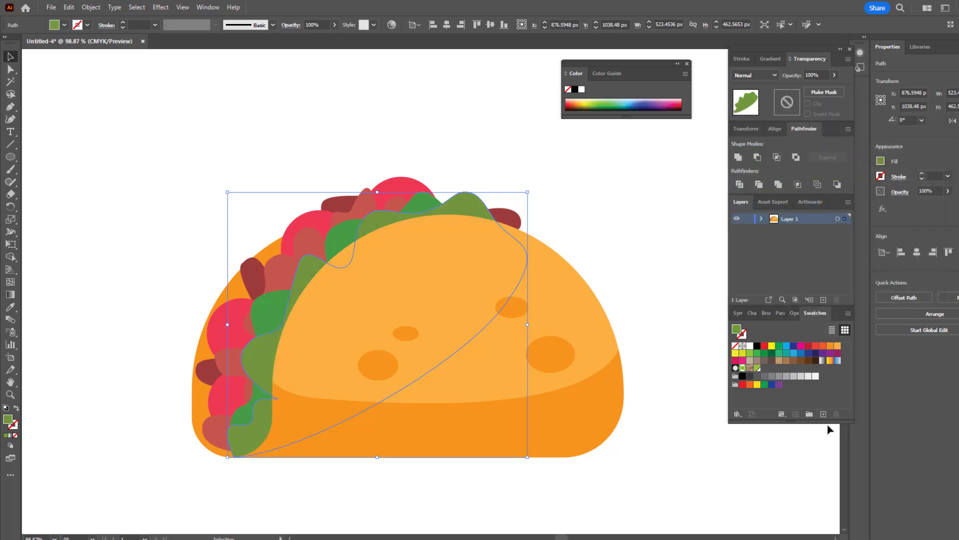
left_click(779, 413)
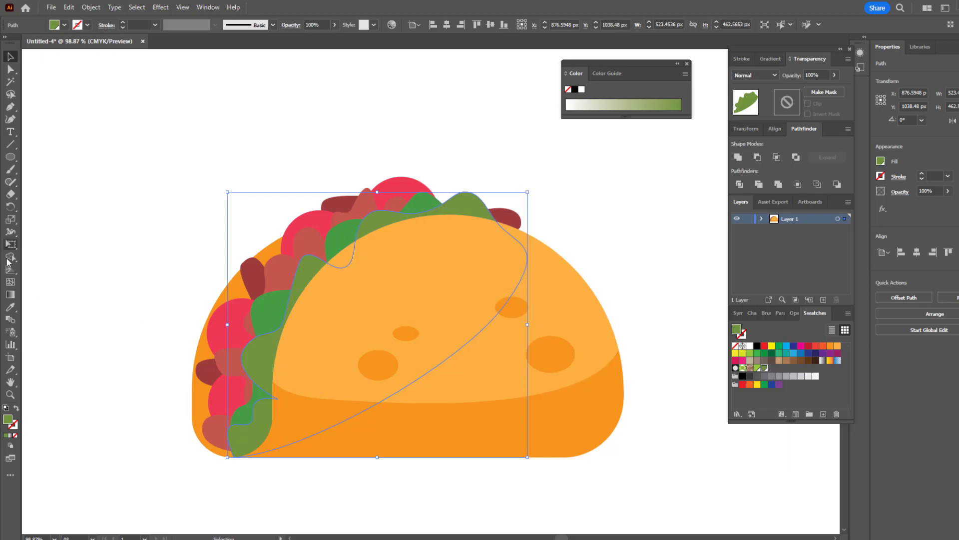
Step: Apply a radial gradient to the front leaf and shift its centre toward the leaf's upper-left part
left_click(10, 294)
left_click(309, 271)
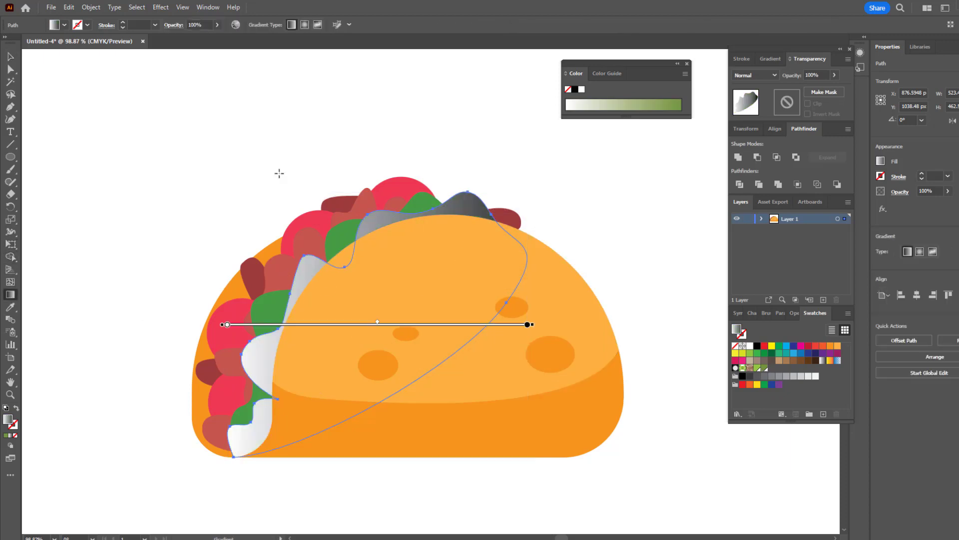
left_click(304, 25)
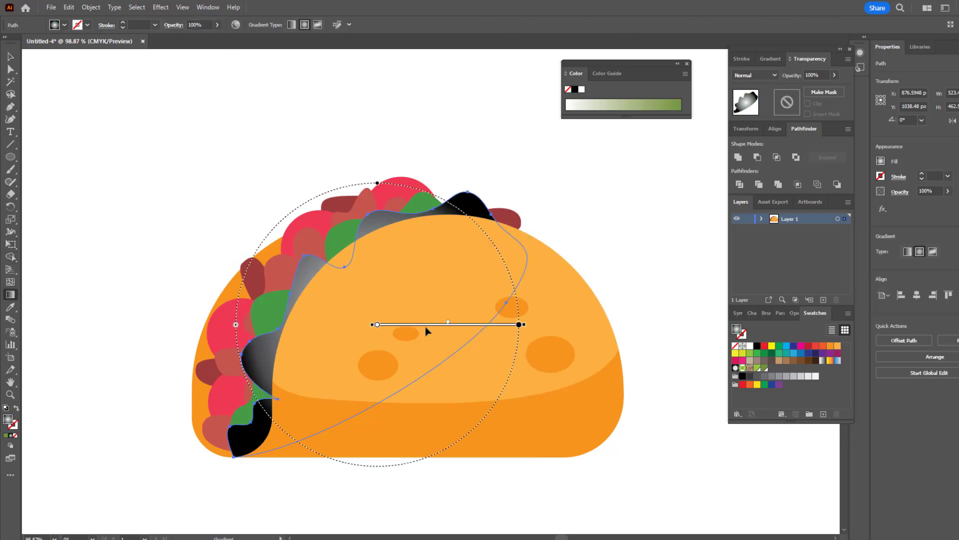
mouse_move(493, 325)
left_mouse_down()
mouse_move(429, 308)
mouse_move(420, 279)
mouse_move(413, 287)
mouse_move(464, 287)
left_mouse_up()
mouse_move(298, 124)
left_mouse_down()
mouse_move(295, 70)
mouse_move(321, 60)
left_mouse_up()
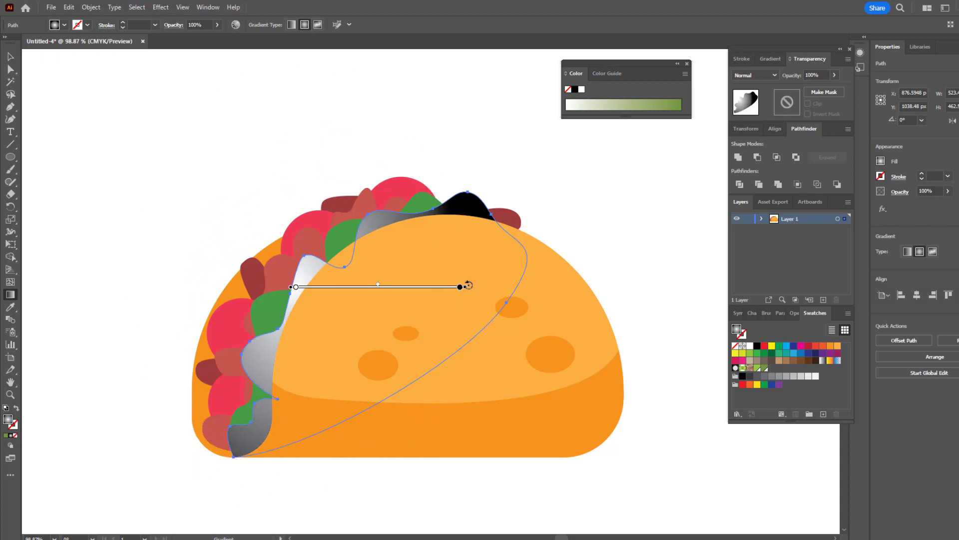
Step: Rotate the front leaf's radial gradient diagonally toward the lower right and colour its centre light green and its outer stop olive green
left_click_drag(468, 285, 454, 433)
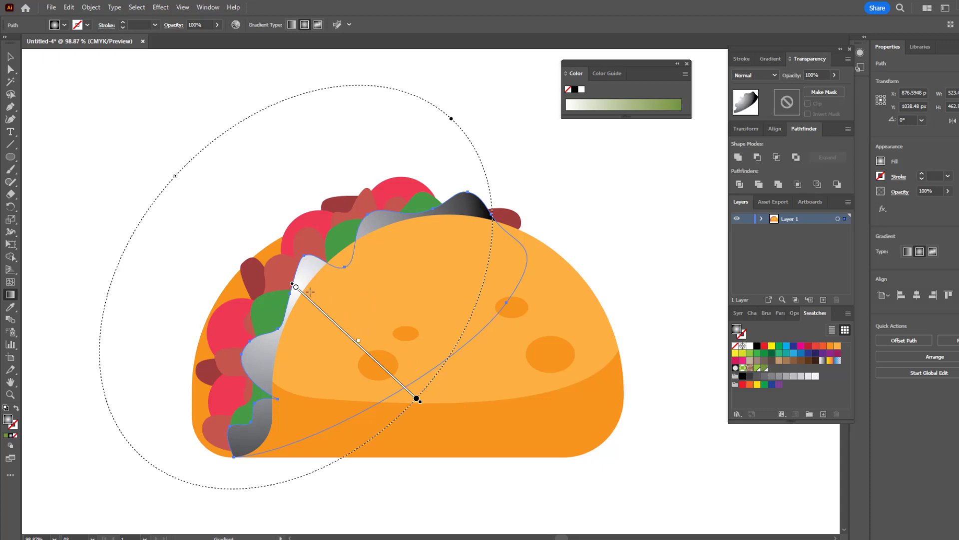
double_click(296, 288)
left_click(229, 333)
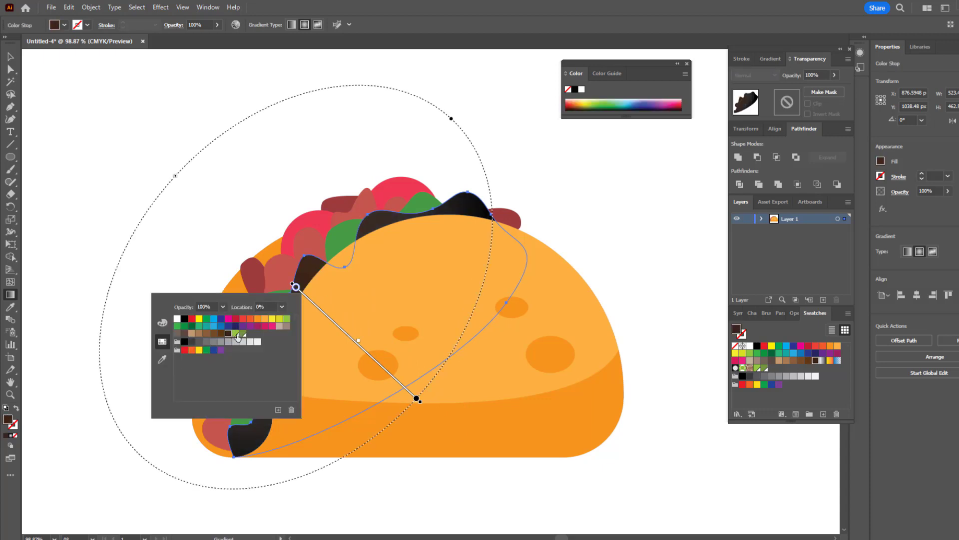
left_click(236, 334)
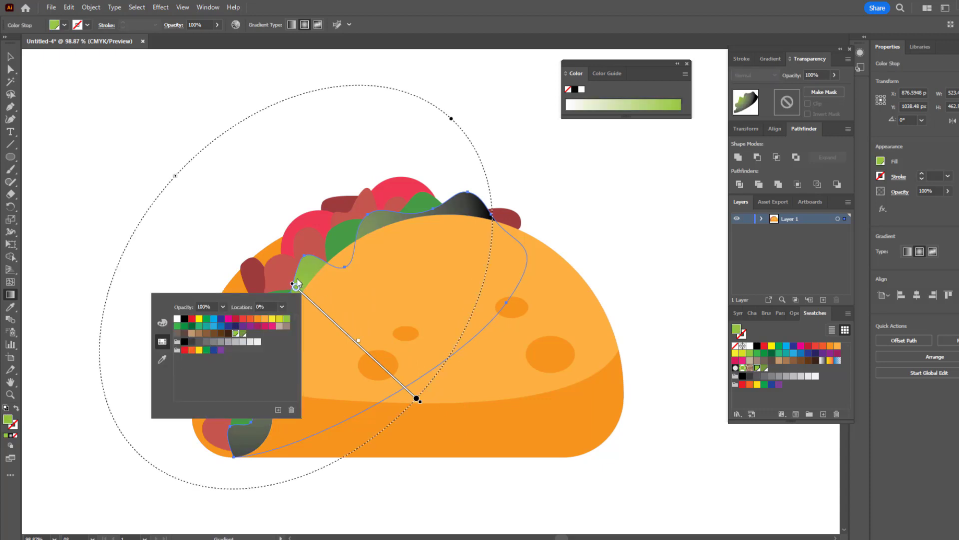
double_click(416, 399)
left_click(364, 445)
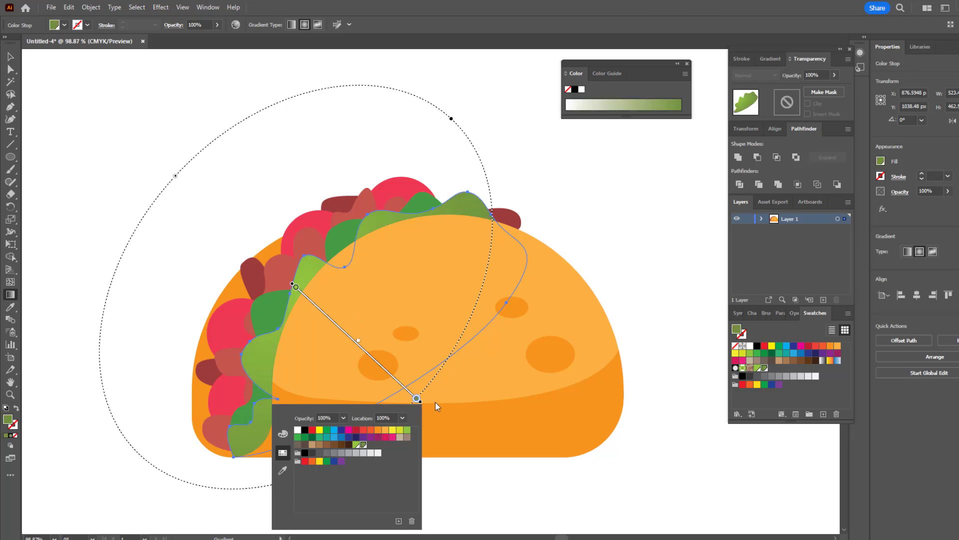
key("v")
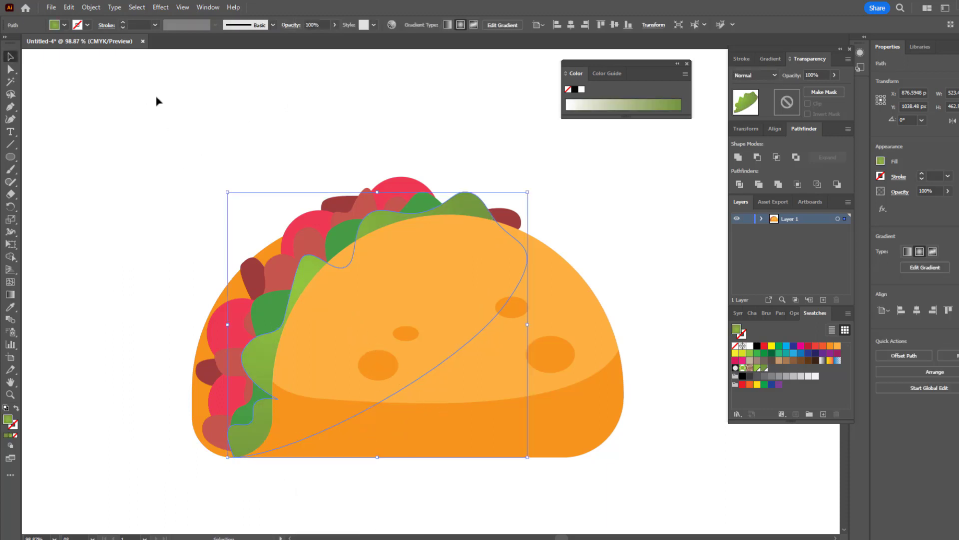
left_click(156, 101)
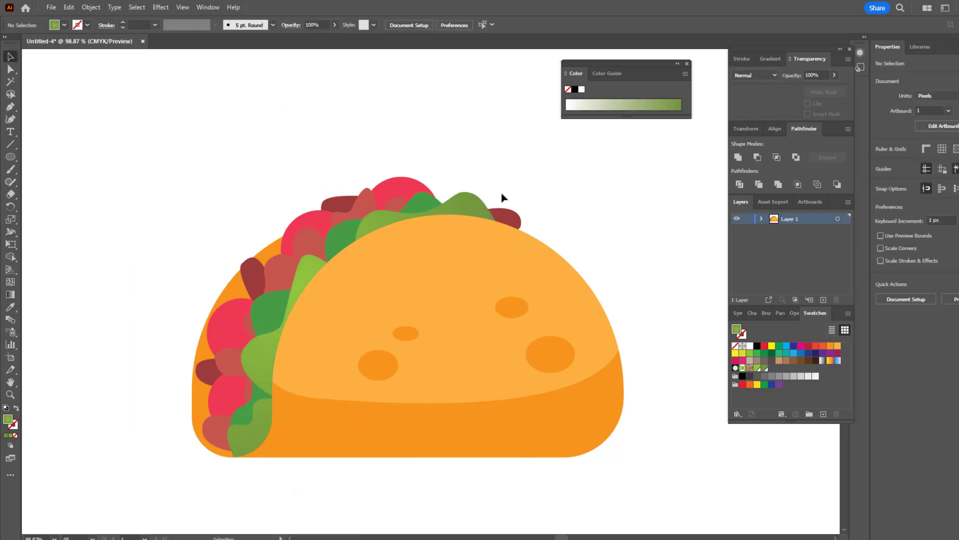
Step: Save the darker back lettuce leaf's green fill as a new global process-colour swatch
left_click(423, 207)
left_click(823, 415)
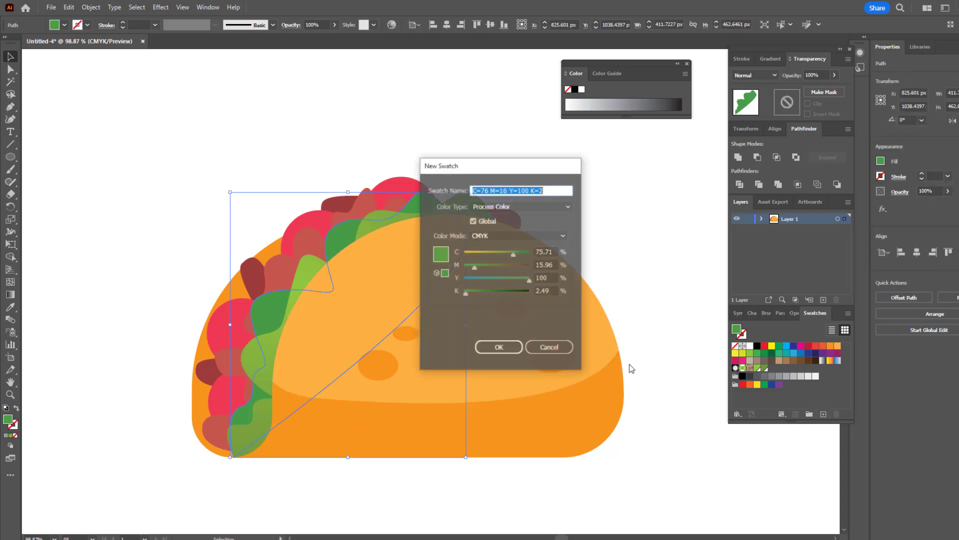
left_click(499, 345)
Step: Darken the back leaf's fill to deep green 2A6029 and save that colour as another swatch
double_click(8, 422)
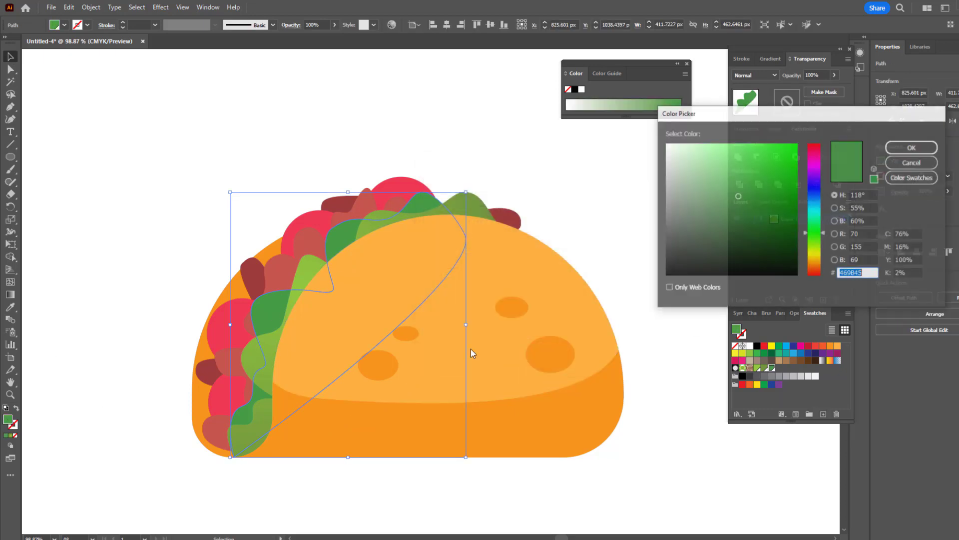
left_click_drag(745, 216, 742, 226)
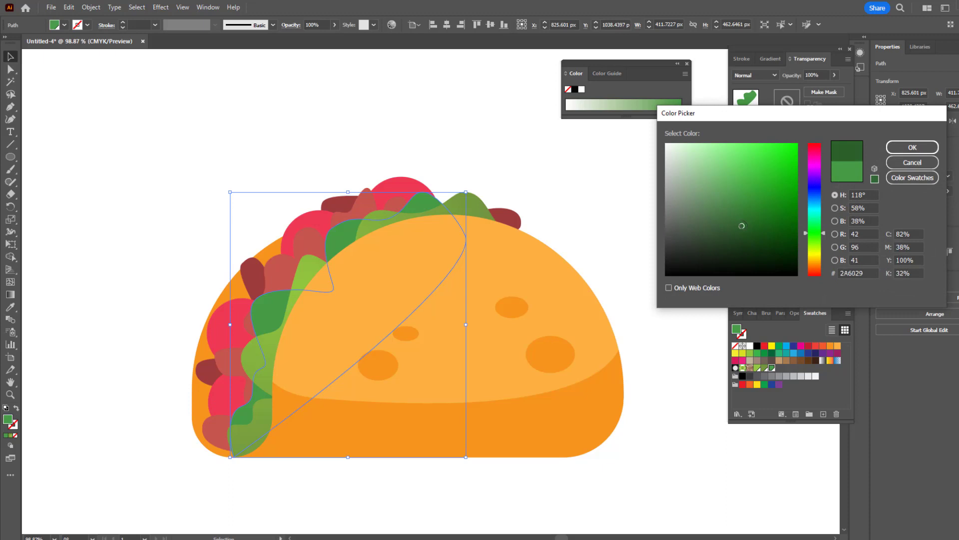
left_click(911, 147)
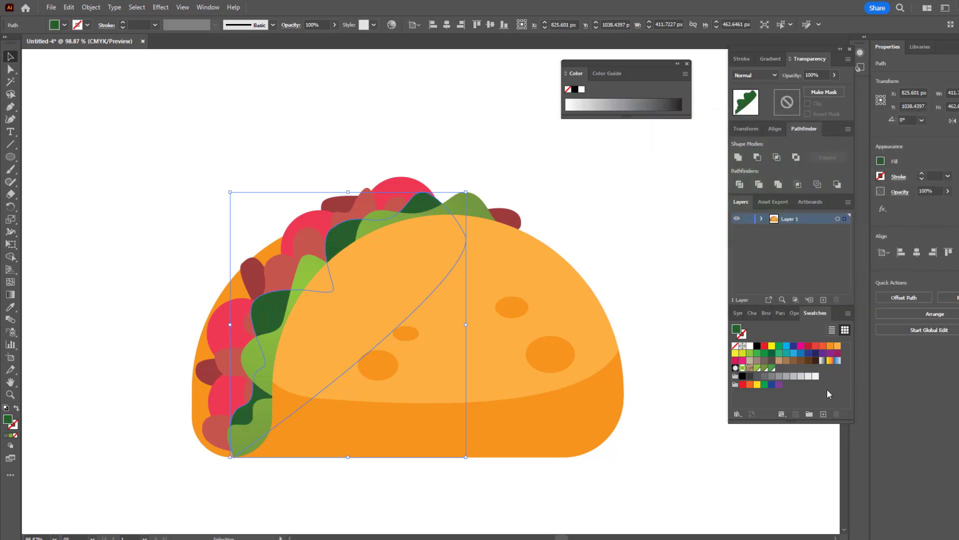
left_click(825, 415)
key("Return")
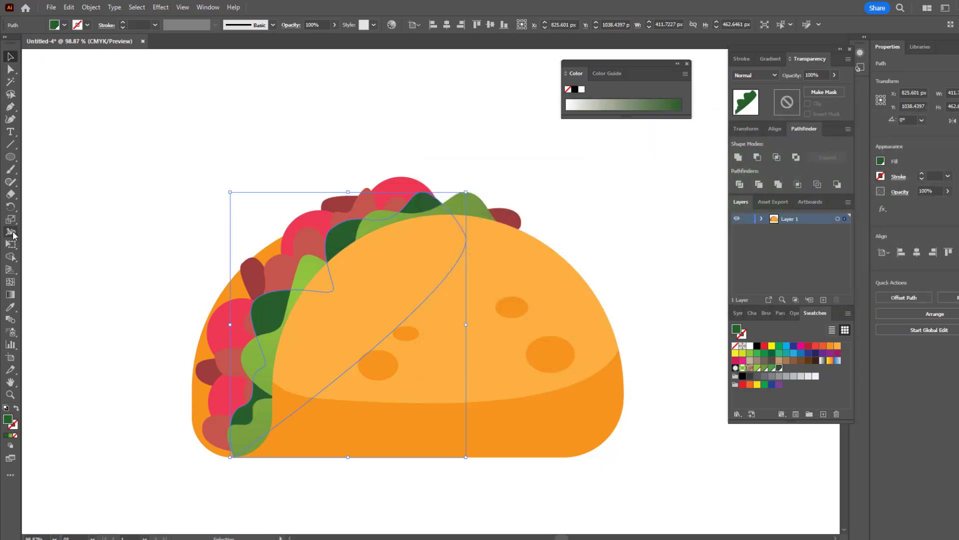
Step: Apply a radial gradient to the back leaf with the saved mid green at its centre and the dark green at its edge
left_click(10, 294)
left_click(352, 235)
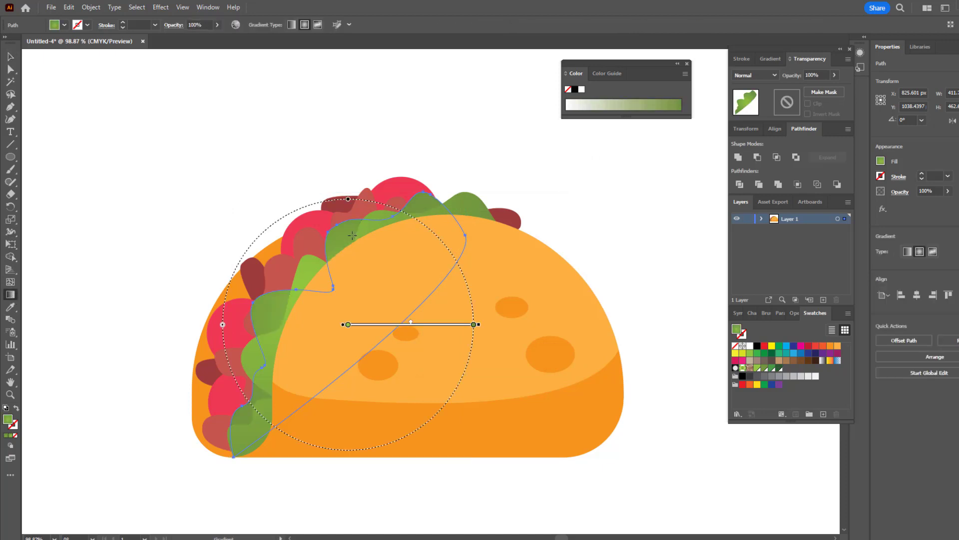
double_click(347, 325)
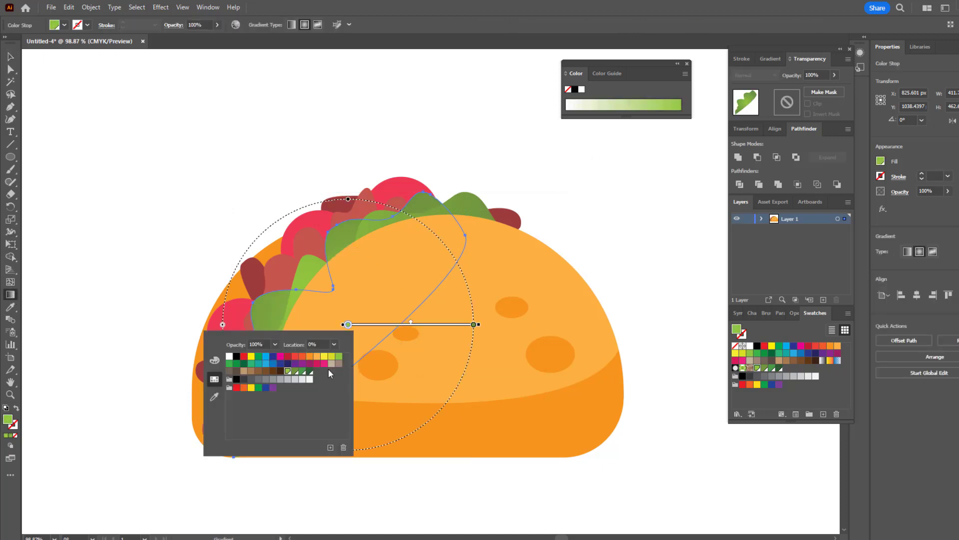
left_click(302, 372)
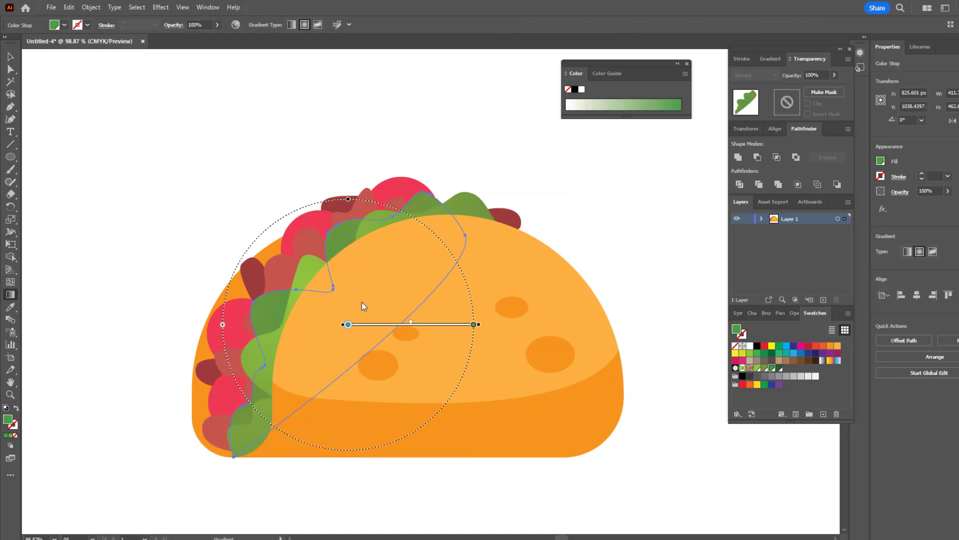
double_click(475, 326)
left_click(436, 371)
left_click(420, 242)
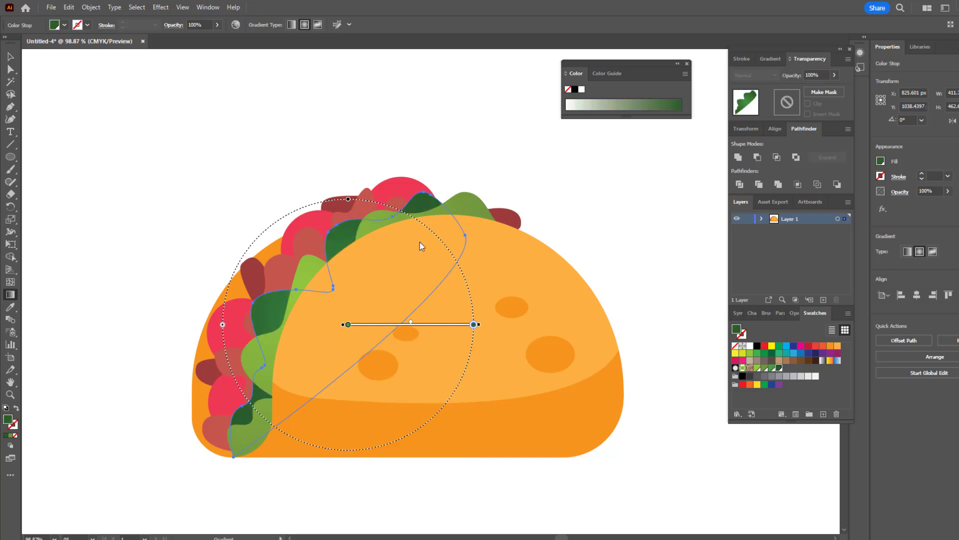
Step: Stretch the back leaf's gradient into a tall ellipse, tilt it along the shell opening and shift it toward the upper left
key("z")
left_click_drag(389, 233, 43, 273)
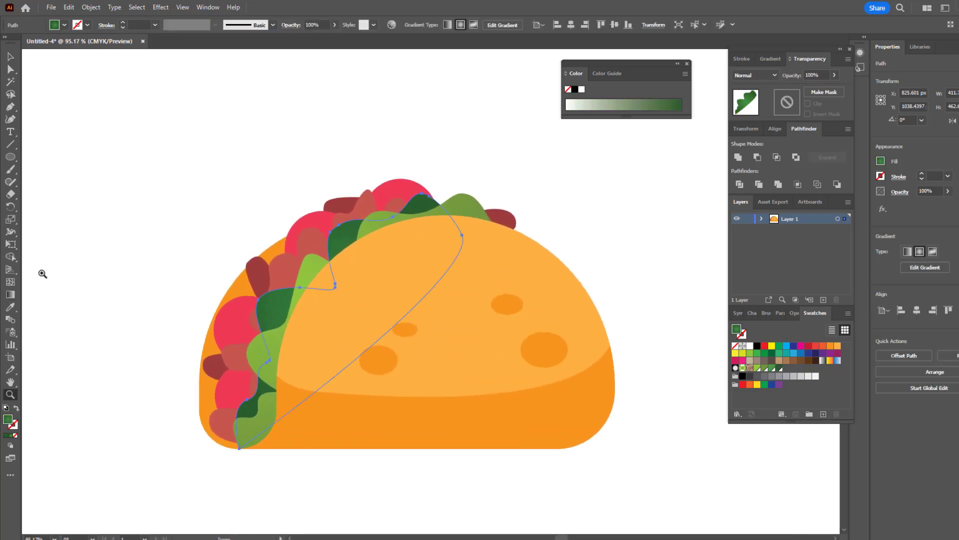
left_click(10, 295)
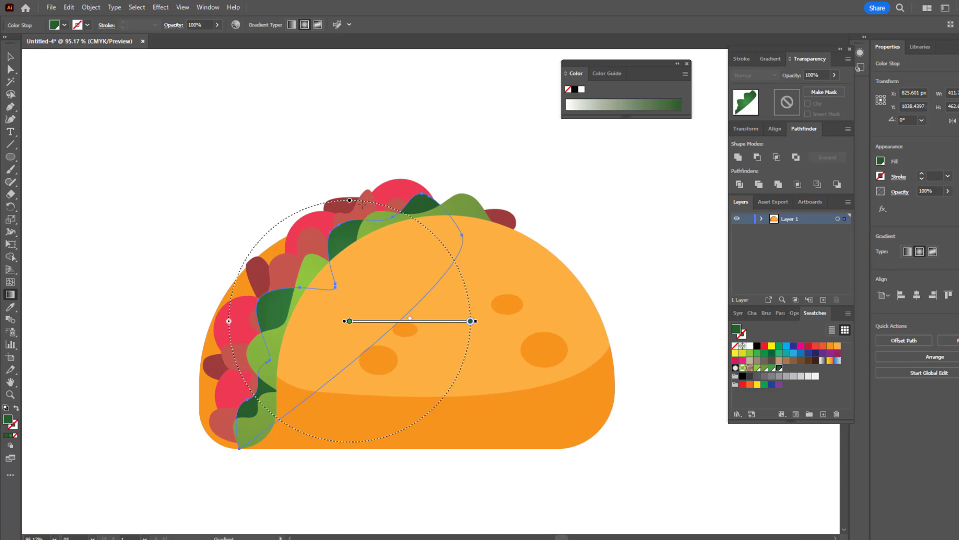
left_click_drag(350, 202, 349, 100)
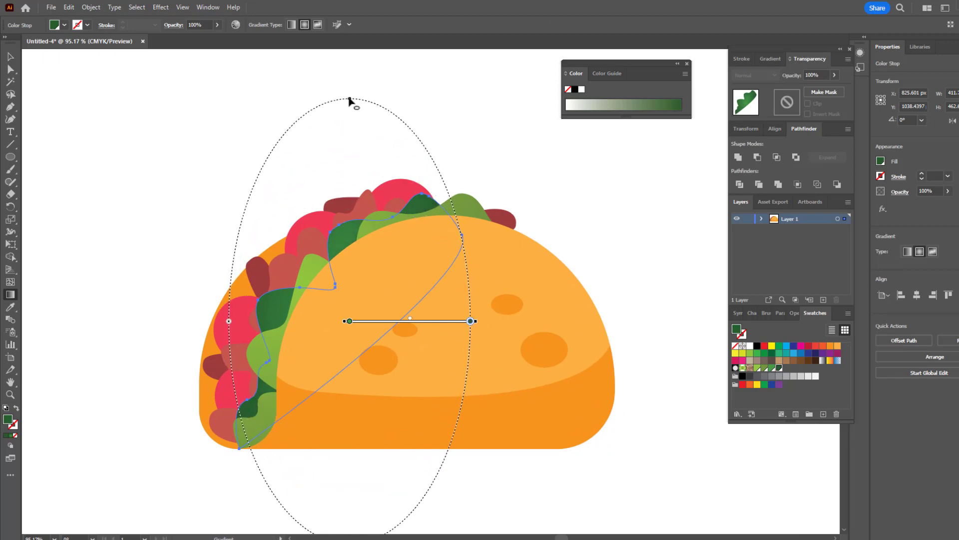
left_click_drag(479, 324, 444, 400)
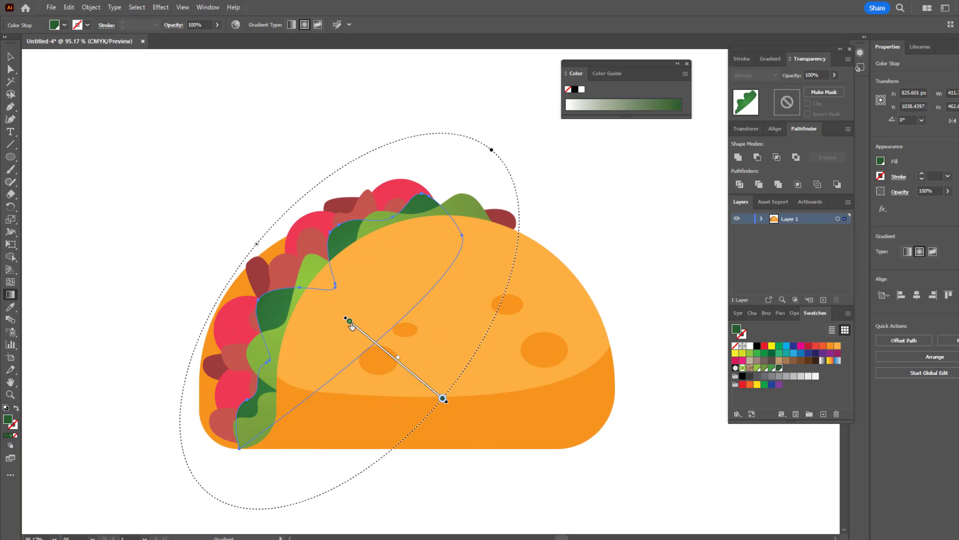
double_click(350, 322)
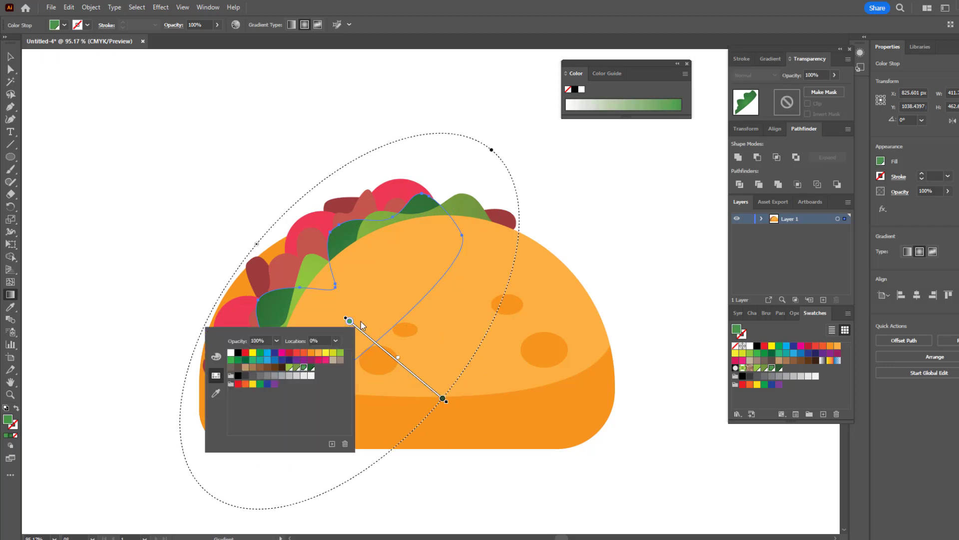
mouse_move(406, 370)
left_mouse_down()
mouse_move(367, 338)
mouse_move(359, 313)
left_mouse_up()
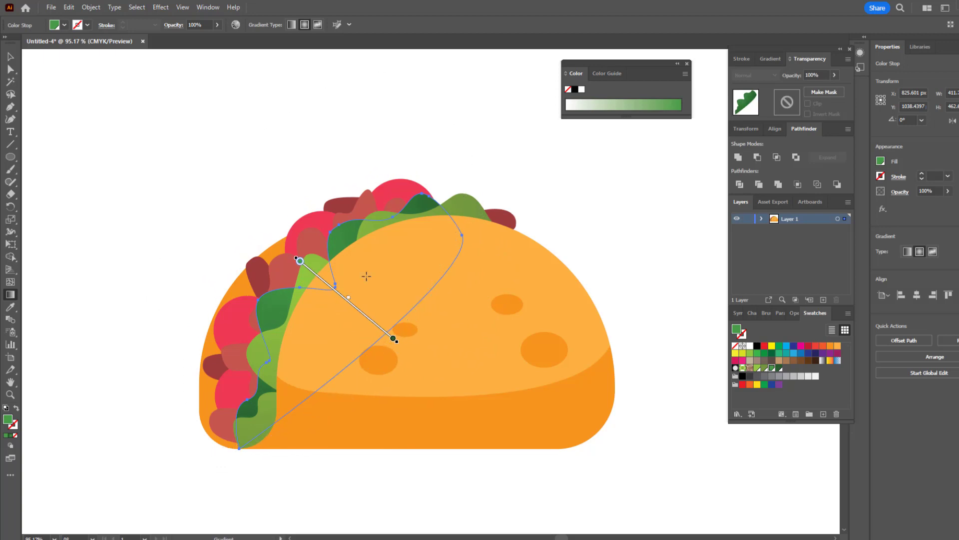
Step: Move the front leaf's radial gradient slightly upward, then deselect the leaf
left_click(11, 56)
left_click(305, 263)
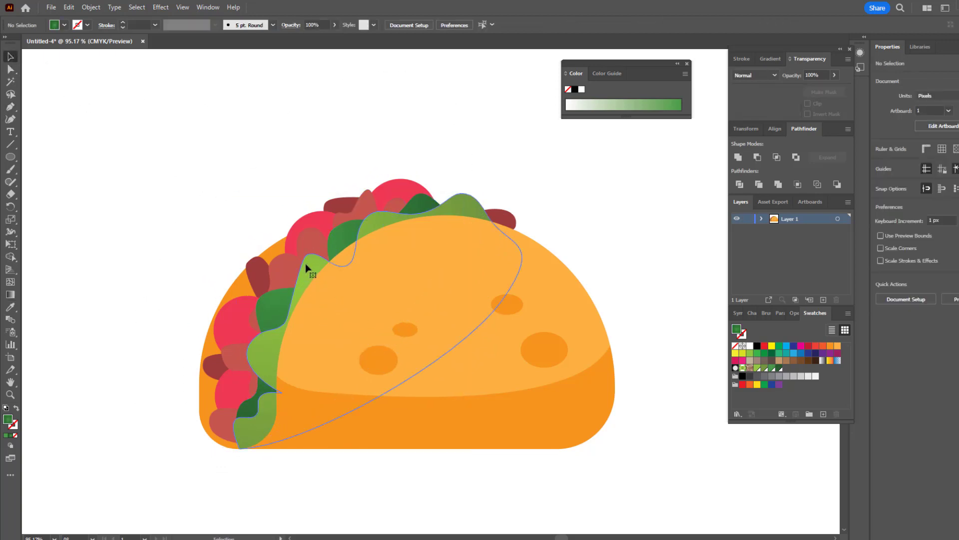
left_click(11, 297)
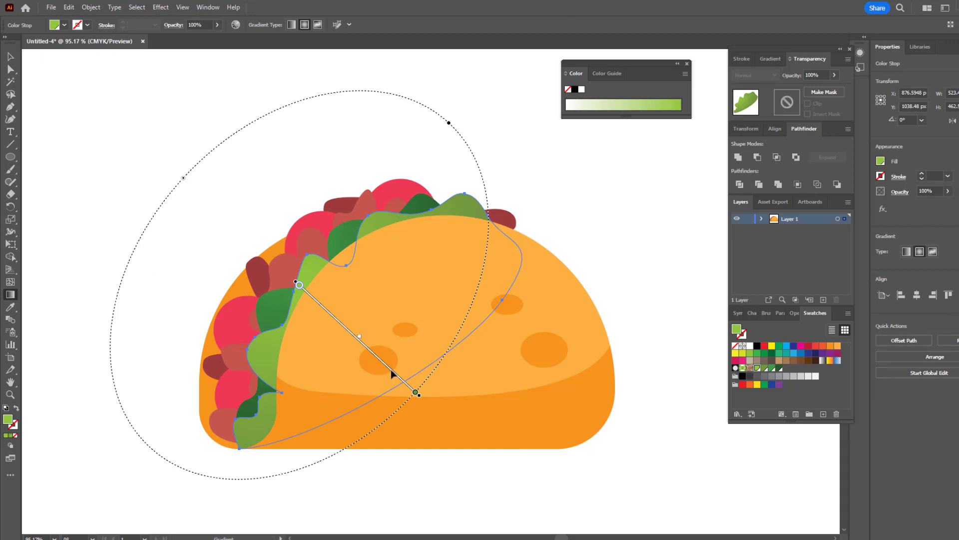
mouse_move(392, 374)
left_mouse_down()
mouse_move(410, 382)
mouse_move(412, 369)
mouse_move(367, 344)
mouse_move(379, 357)
mouse_move(383, 342)
left_mouse_up()
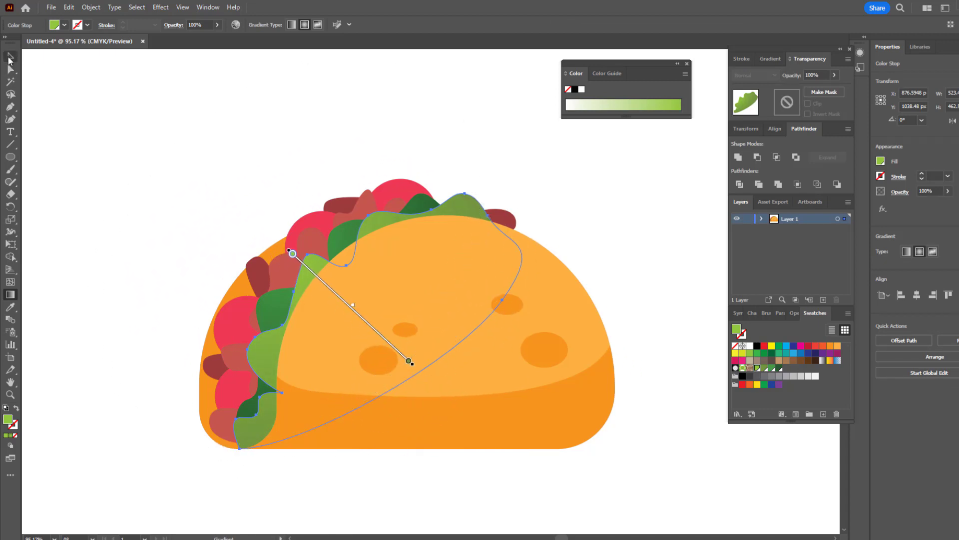
left_click(9, 57)
left_click(237, 158)
Step: Reshape the front leaf with the Curvature tool, adjusting its upper-left lobe, hidden right edge and bottom tip to fit inside the shell
key("z")
mouse_move(277, 149)
left_mouse_down()
mouse_move(207, 179)
mouse_move(269, 162)
left_mouse_up()
left_click(11, 57)
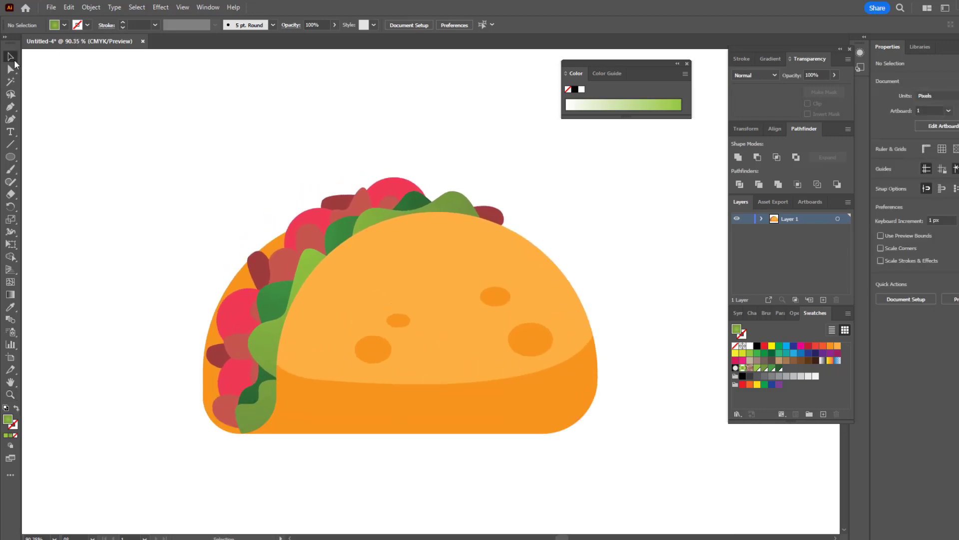
left_click(311, 261)
left_click(10, 119)
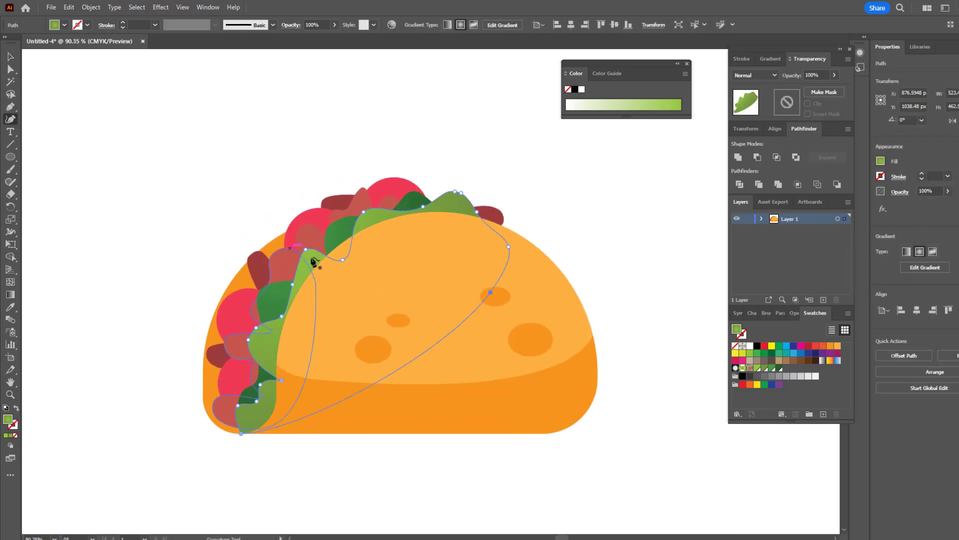
left_click_drag(306, 249, 301, 256)
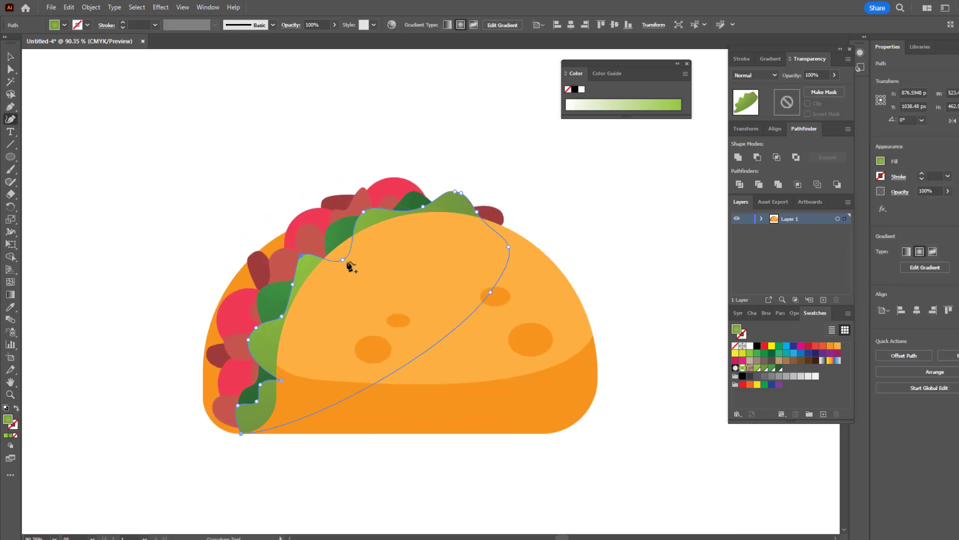
left_click(508, 250)
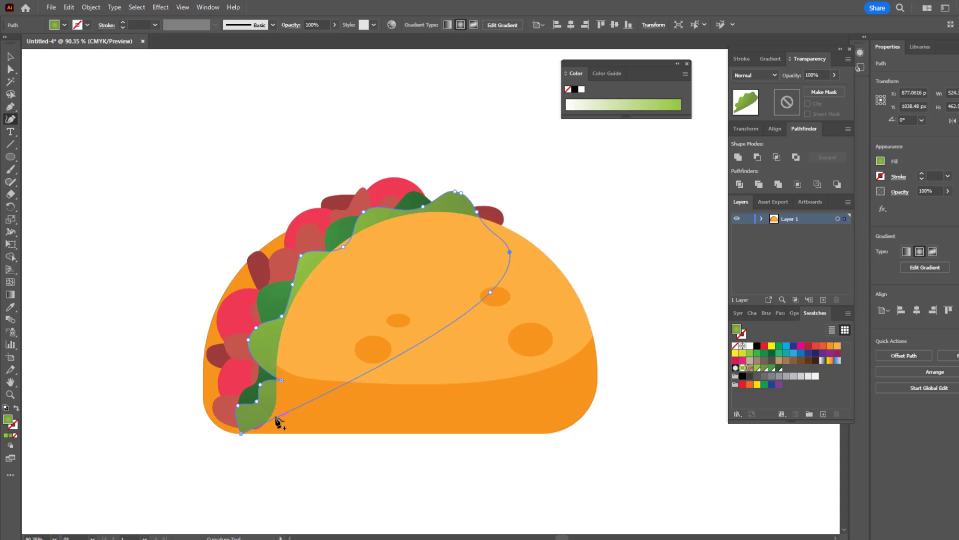
left_click_drag(276, 418, 275, 430)
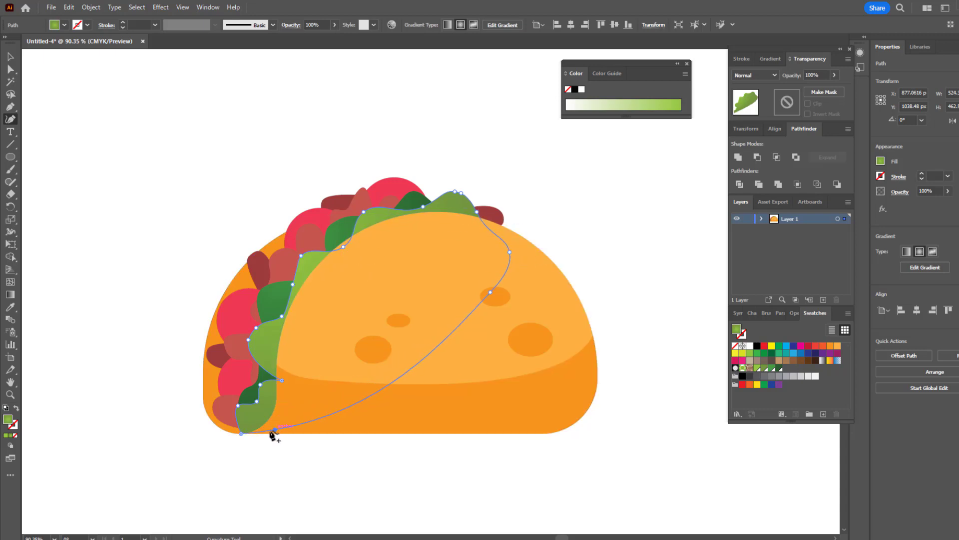
left_click(239, 430)
Step: Raise the back leaf's bottom tip with the Curvature tool so it sits inside the shell's lower edge
left_click(10, 57)
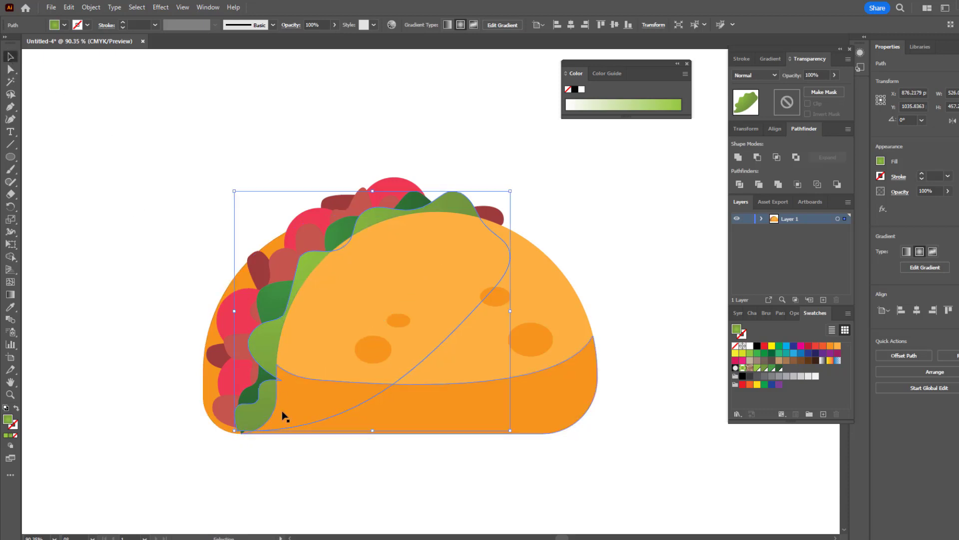
left_click(252, 393)
left_click(10, 119)
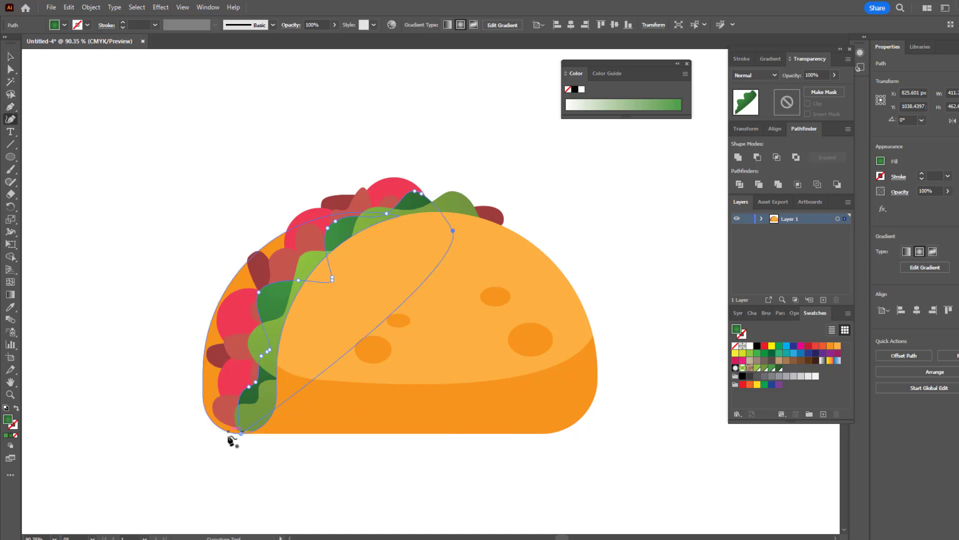
key("z")
left_click_drag(283, 303, 256, 365)
left_click(13, 60)
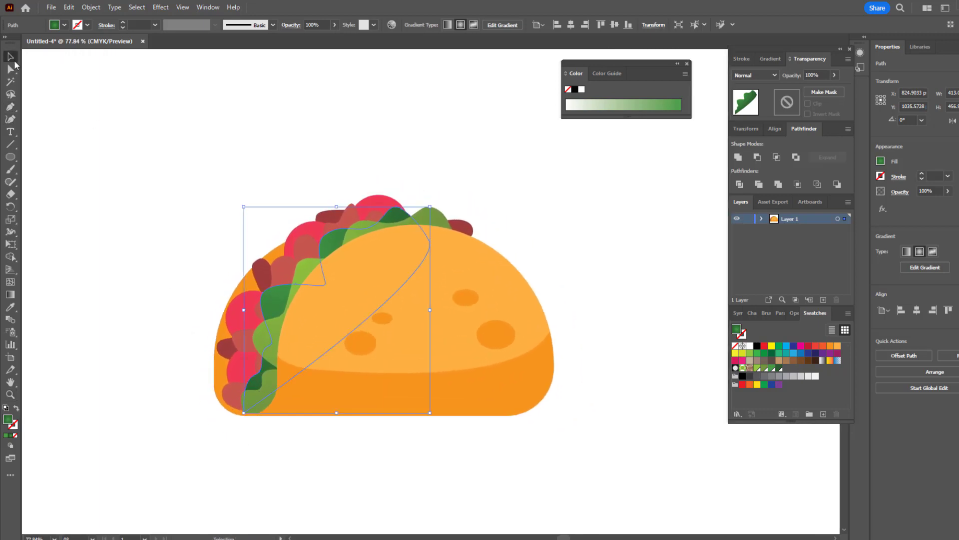
Step: Save the fill of the dark red strip on the shell's upper-left side as a new swatch
left_click(256, 276)
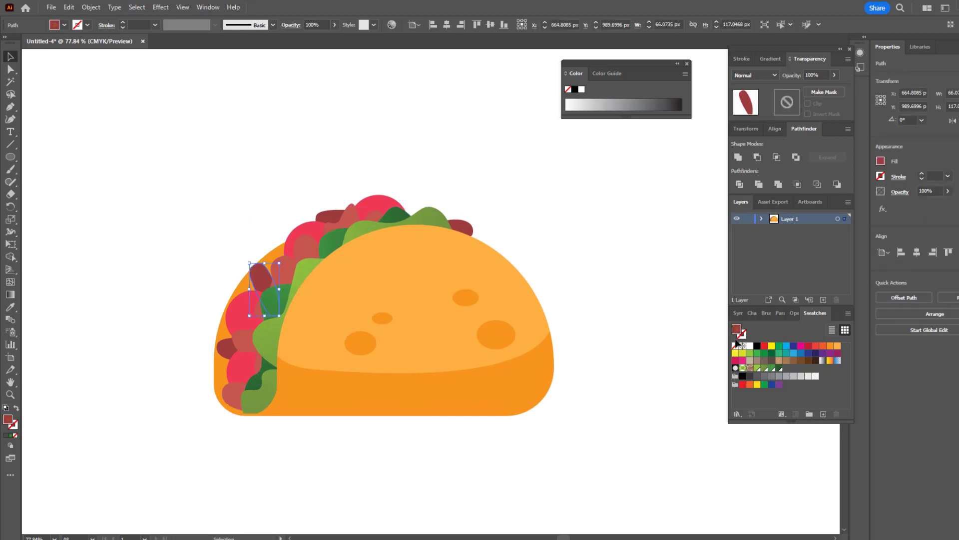
left_click(823, 414)
left_click(484, 347)
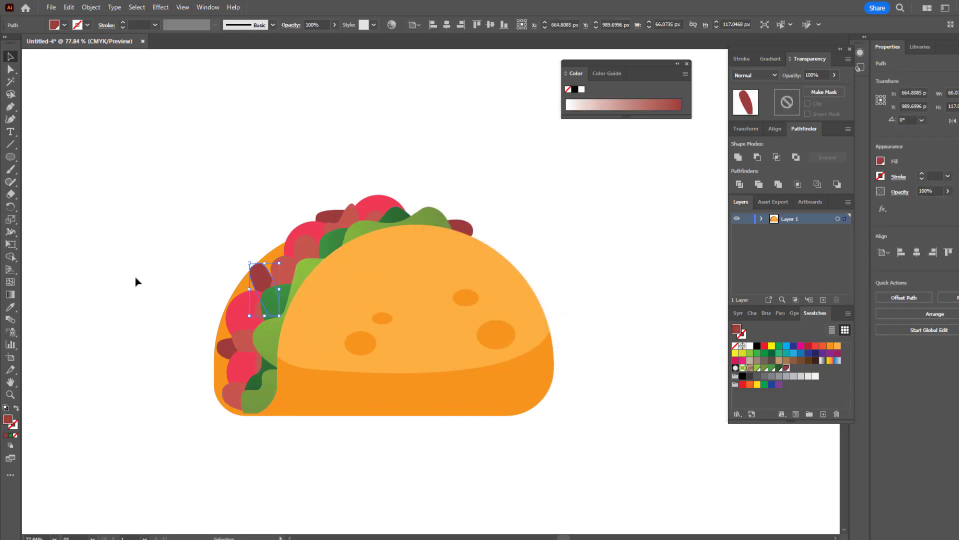
Step: Darken the fill of the selected dark red strip to a deep maroon and save it as a new swatch
double_click(8, 419)
left_click(750, 211)
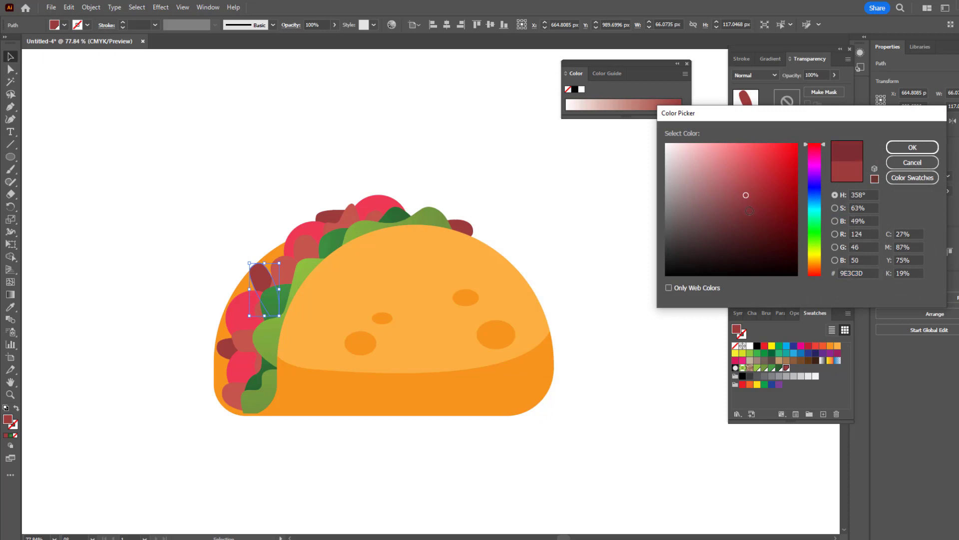
left_click(912, 147)
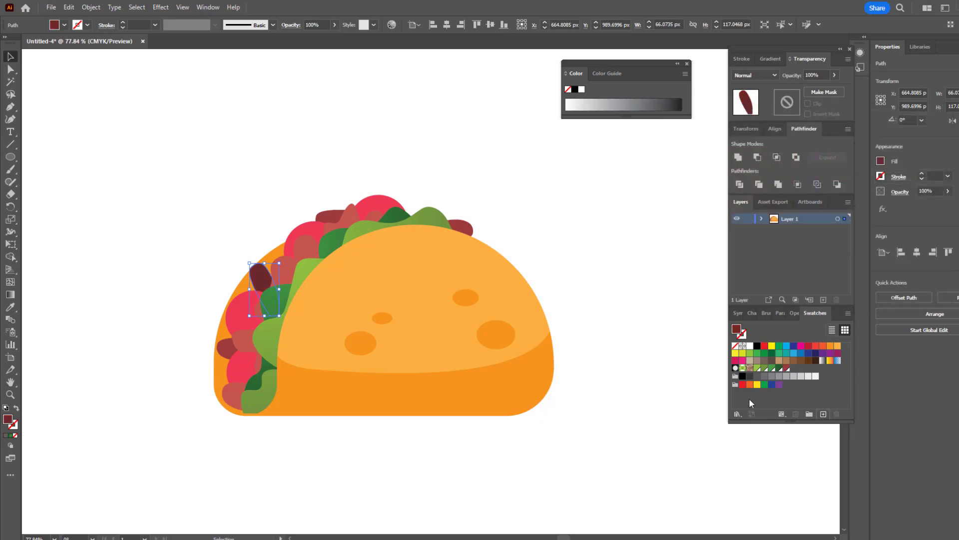
left_click(499, 348)
Step: Apply a linear gradient to the upper-left dark red strip, running along its length from the top end down toward the leaf
key("z")
left_click_drag(208, 268, 276, 317)
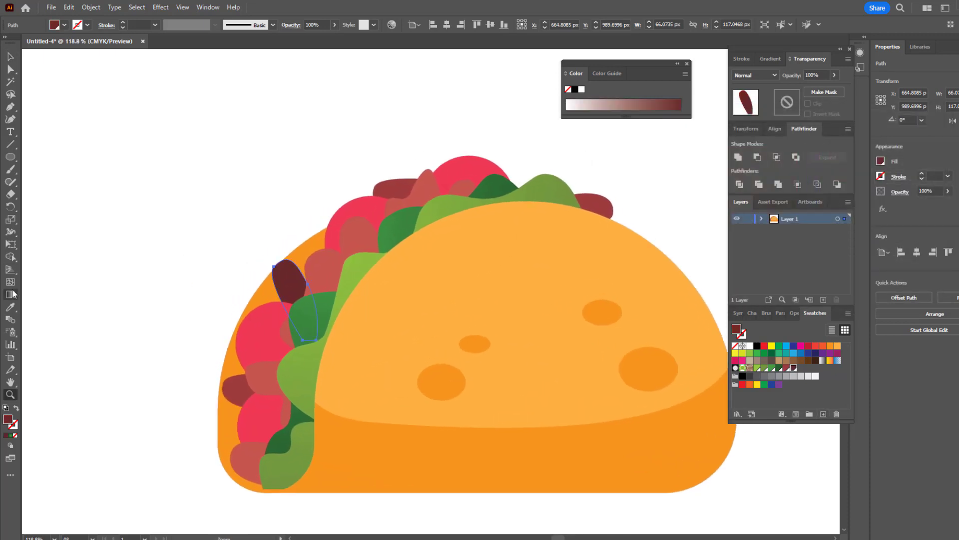
left_click(11, 294)
left_click(308, 299)
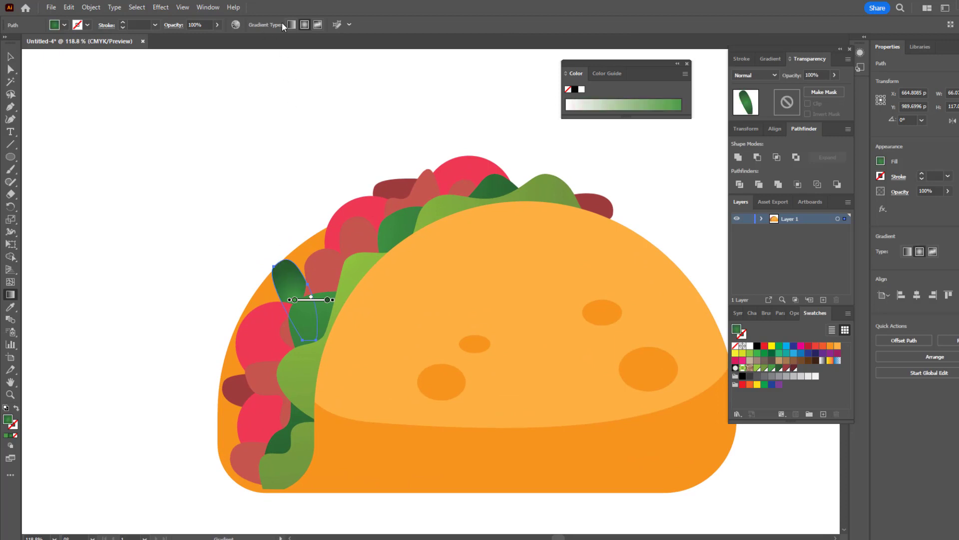
left_click_drag(281, 261, 304, 319)
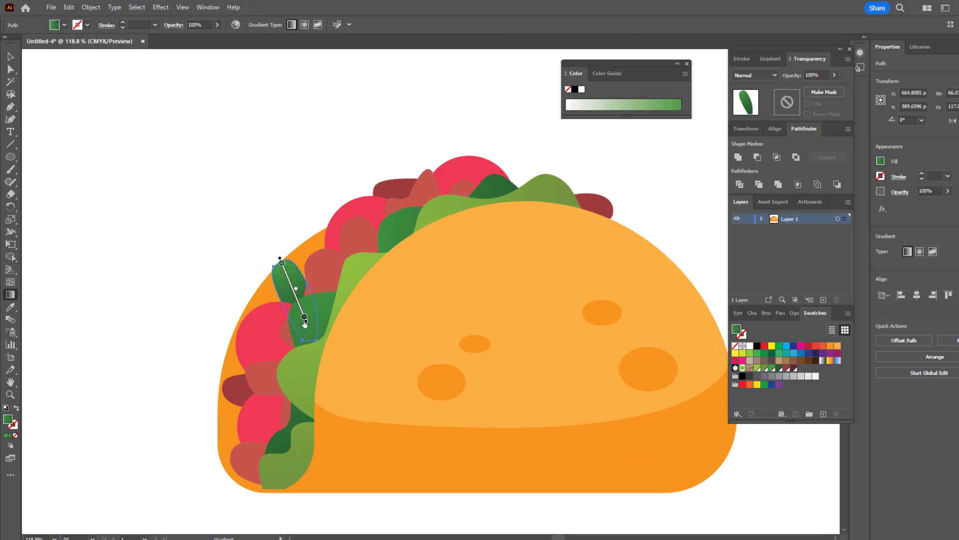
Step: Recolor the strip's gradient stops with the saved swatches: deep maroon at the lower end and dark red at the upper end
left_click(305, 318)
double_click(305, 318)
left_click(281, 364)
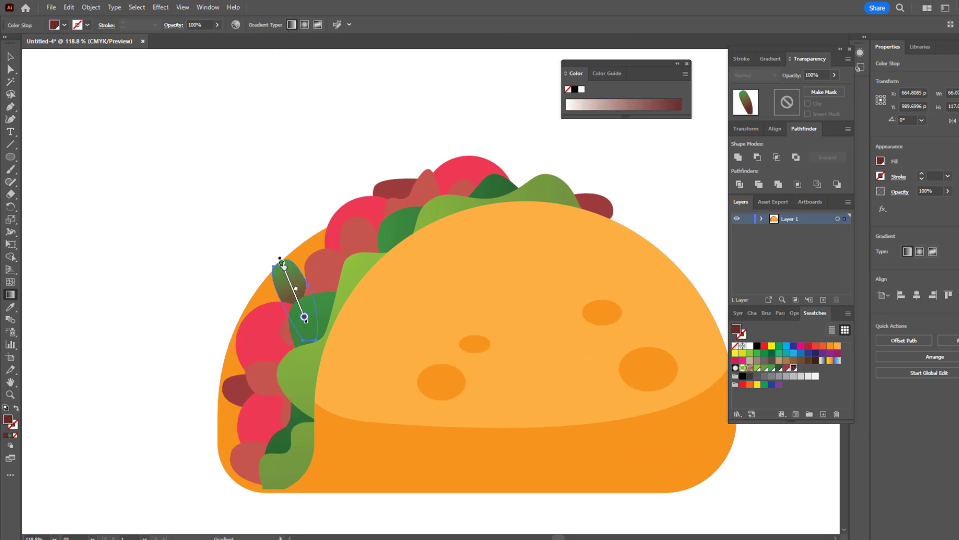
double_click(282, 263)
left_click(252, 310)
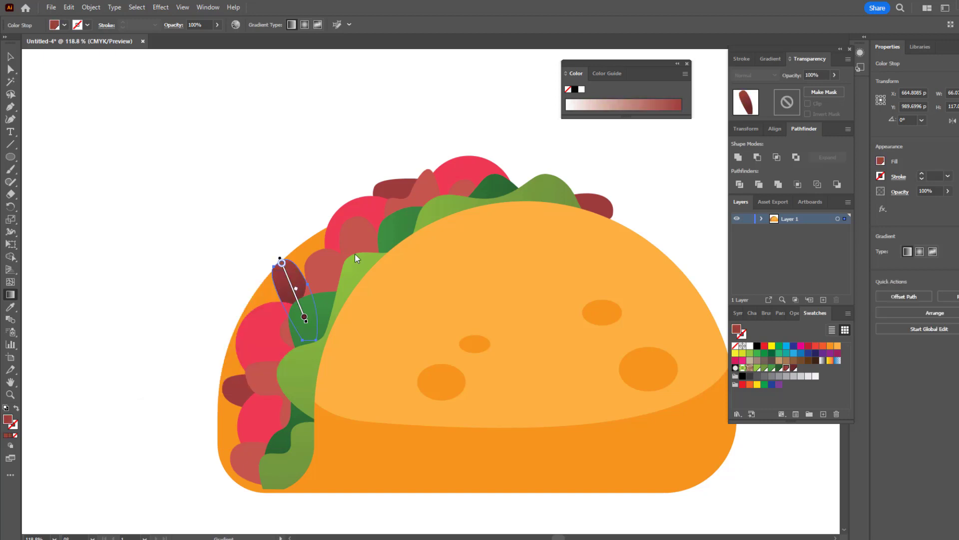
Step: Copy the red gradient onto the strip above the upper-left tomato and angle it nearly vertically, darkening downward
left_click(8, 59)
left_click(401, 179)
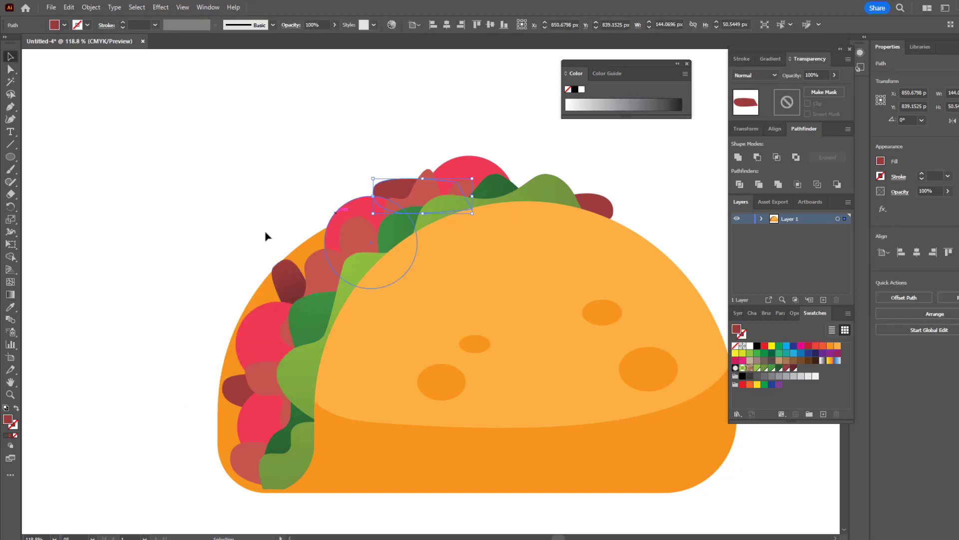
key("i")
left_click(278, 277)
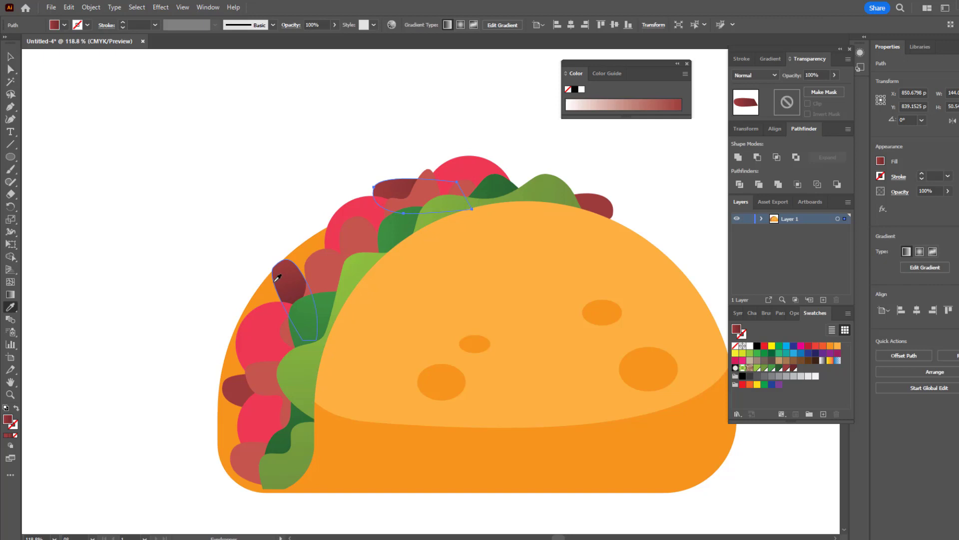
left_click(12, 294)
left_click_drag(419, 172, 423, 201)
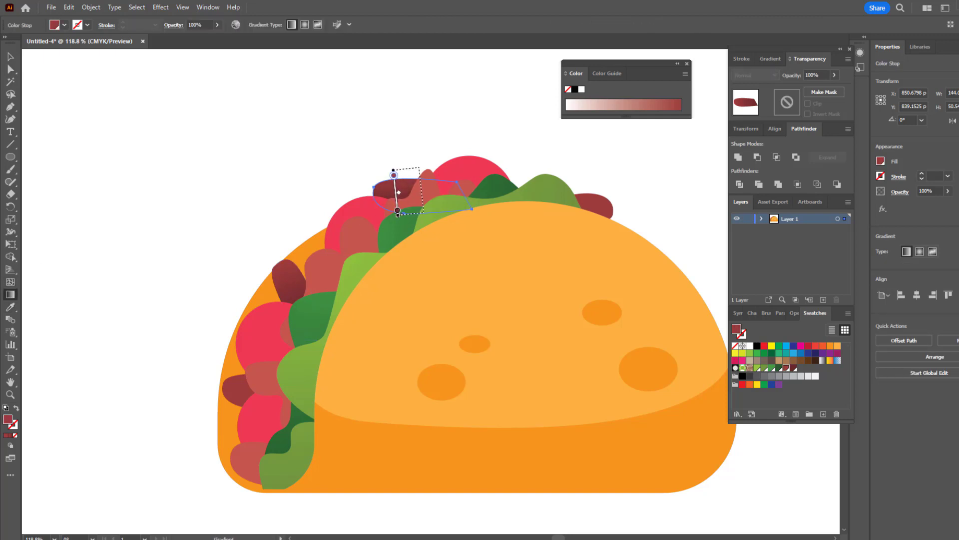
Step: Copy the red gradient onto the strip at the shell's upper-right edge and redirect it downward across the strip
left_click(12, 68)
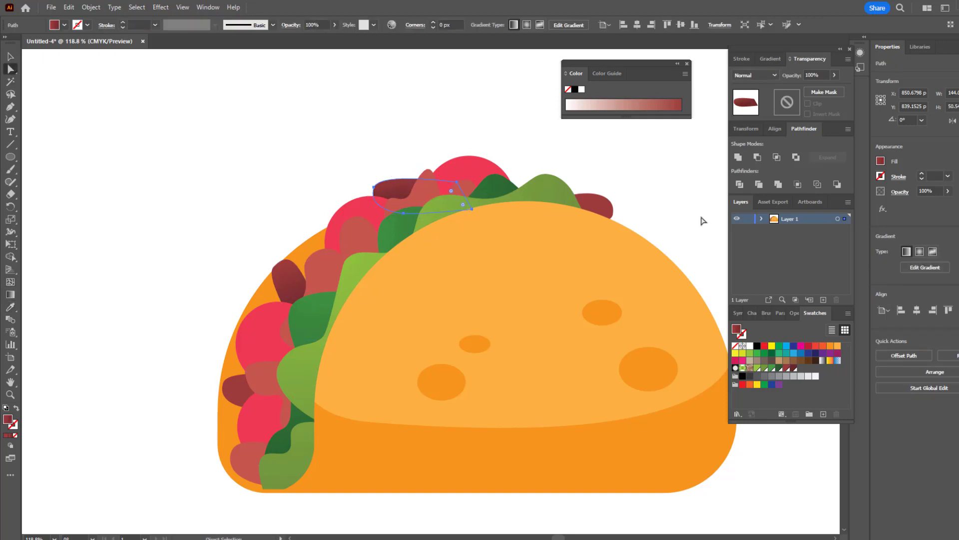
left_click(605, 214)
left_click(596, 206)
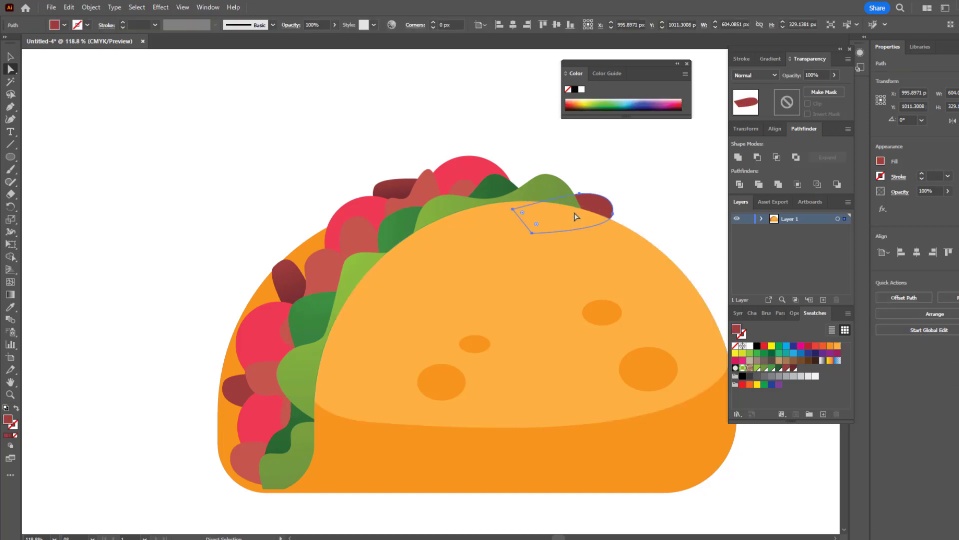
left_click(12, 307)
left_click(297, 279)
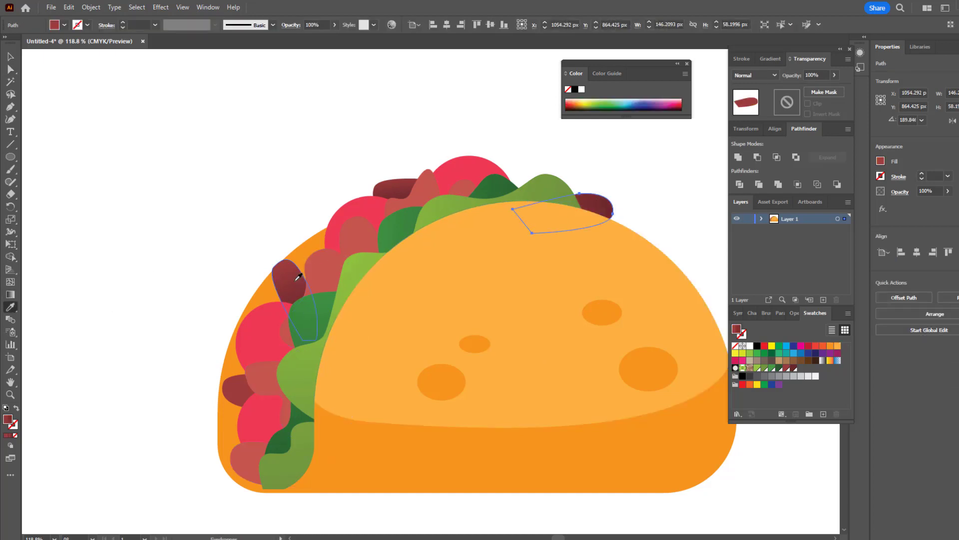
left_click(11, 295)
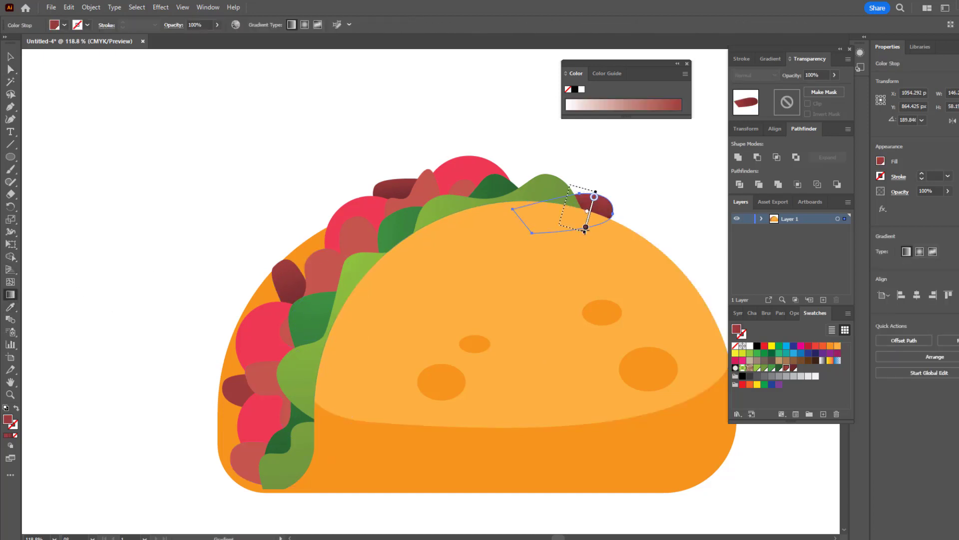
left_click_drag(592, 197, 588, 224)
left_click_drag(569, 190, 562, 214)
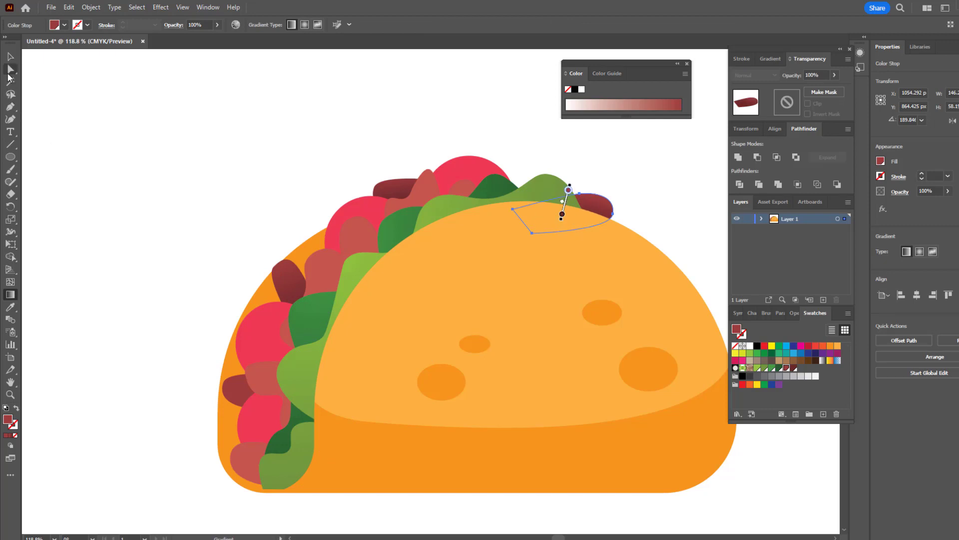
Step: Copy the red gradient onto the strip between the two lower-left tomatoes with the Eyedropper
left_click(238, 392)
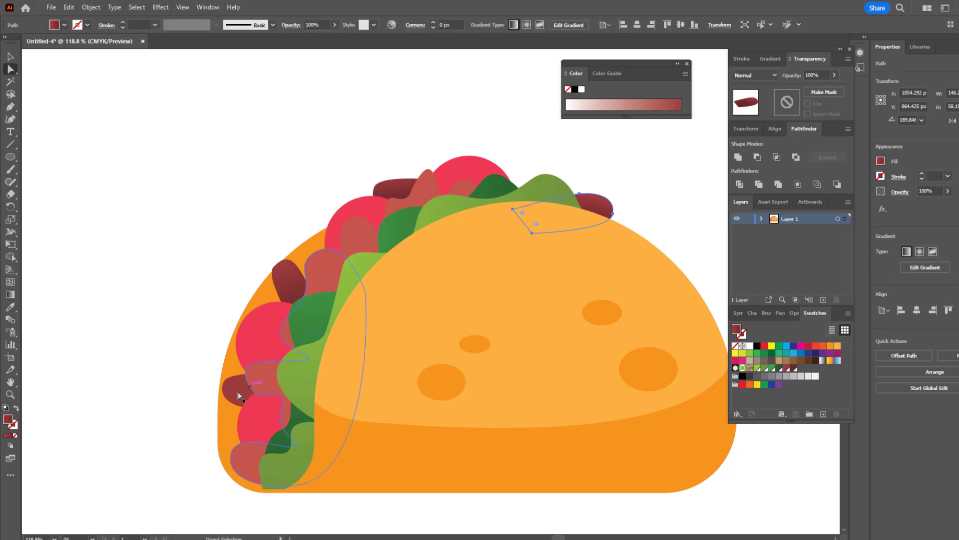
left_click(10, 307)
left_click(272, 287)
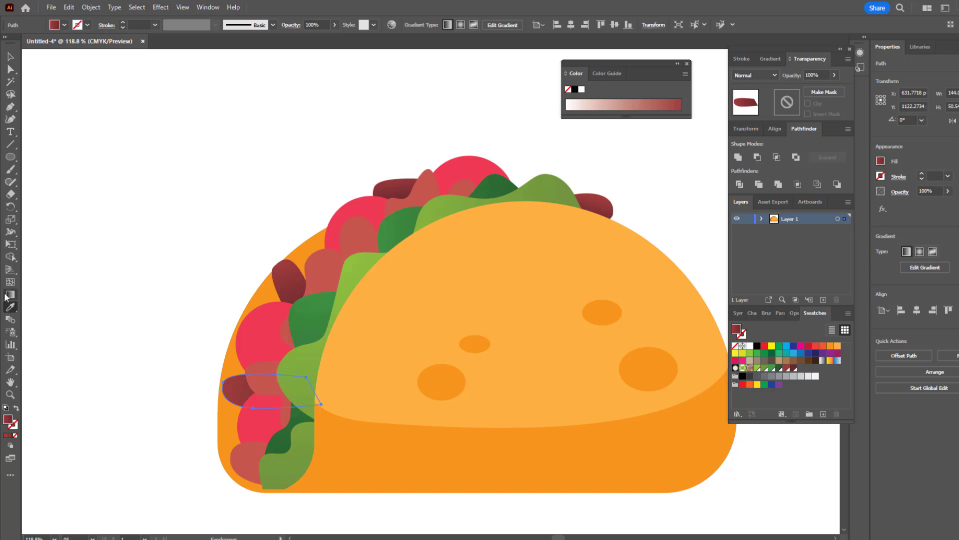
left_click(7, 295)
key("z")
mouse_move(334, 341)
left_mouse_down()
mouse_move(255, 381)
mouse_move(285, 368)
left_mouse_up()
Step: Save the fill of the tomato below the upper-left strip as a new global swatch
left_click(13, 60)
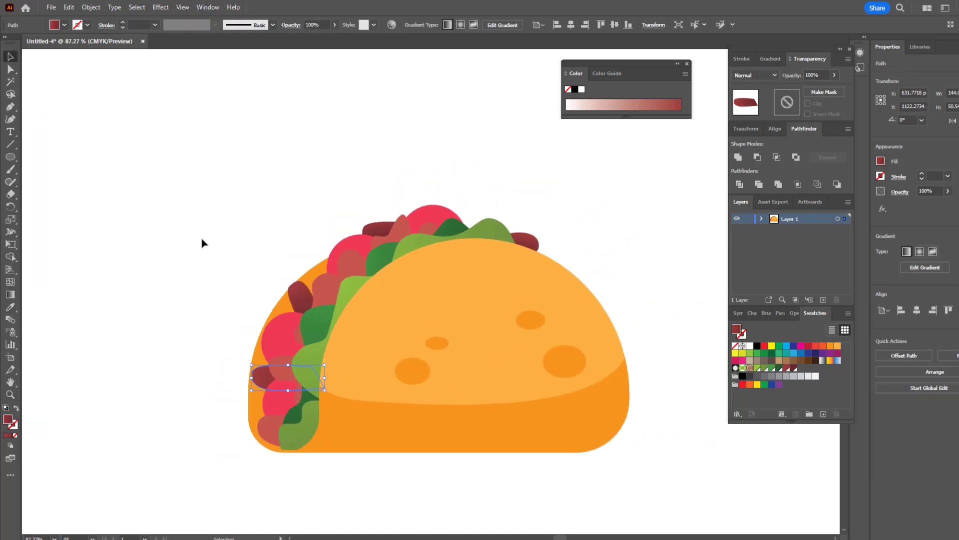
left_click(279, 336)
left_click(823, 414)
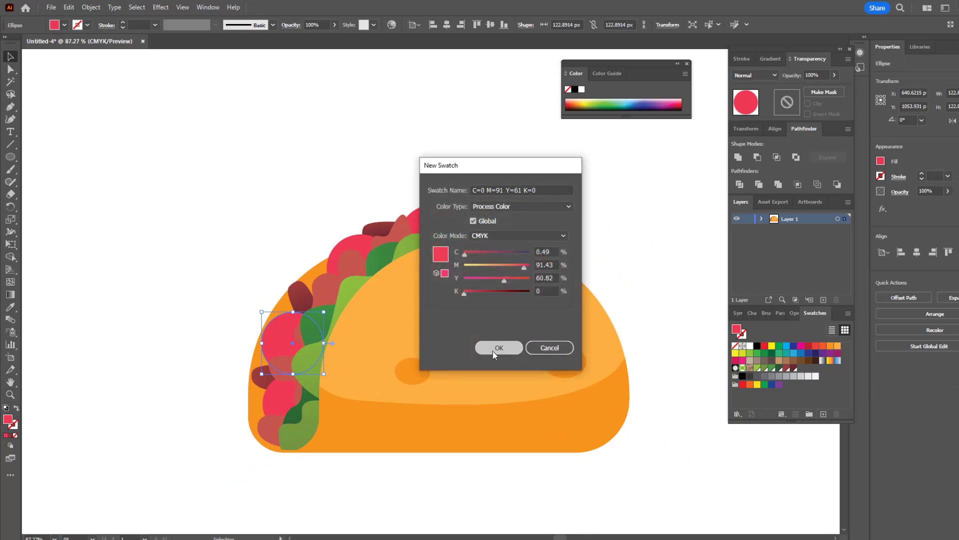
left_click(497, 345)
Step: Set that tomato's fill to the darker red BA253E and save it as a new global swatch
double_click(8, 419)
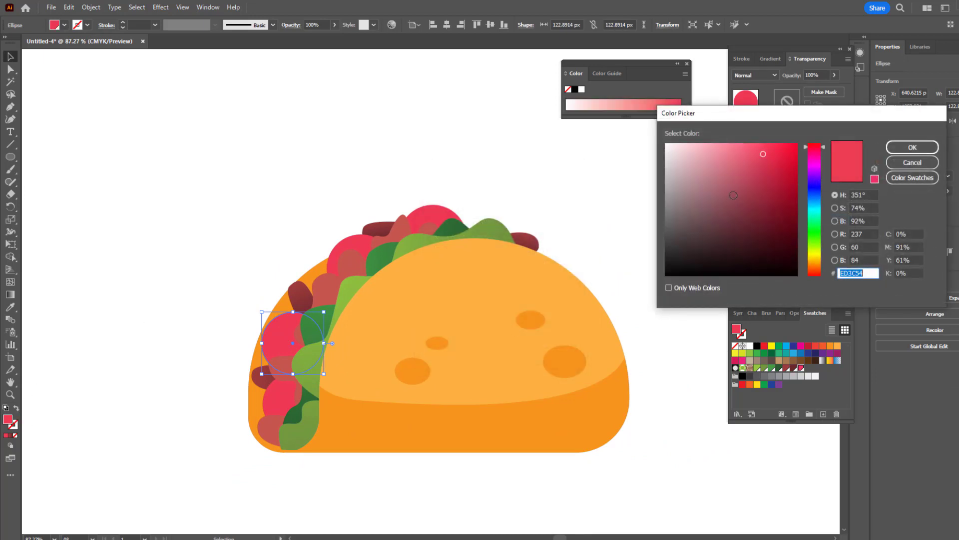
type("BA253E")
left_click(897, 149)
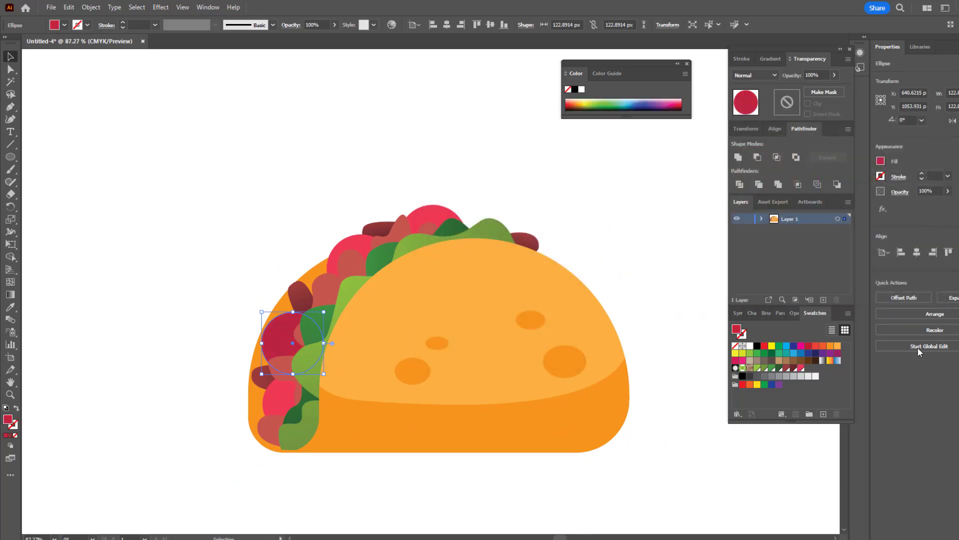
left_click(822, 414)
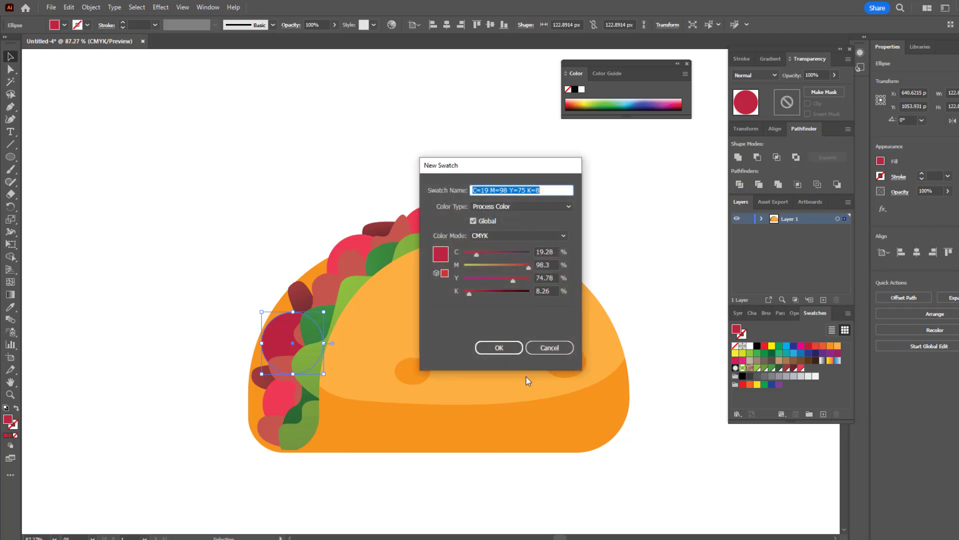
left_click(497, 345)
Step: Give the tomato a diagonal linear gradient from the bright red swatch at its upper left to BA253E at its lower right
left_click(10, 295)
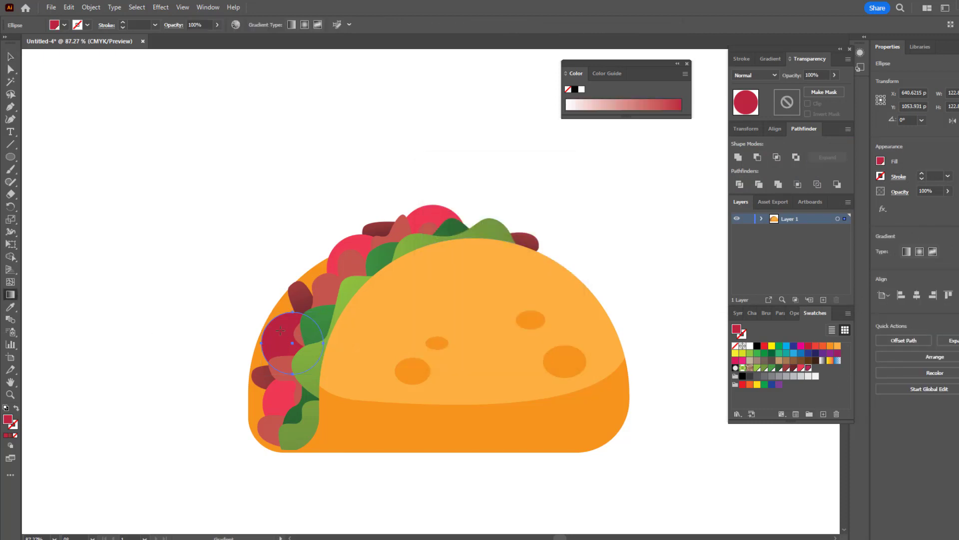
left_click(280, 330)
left_click_drag(265, 319, 299, 348)
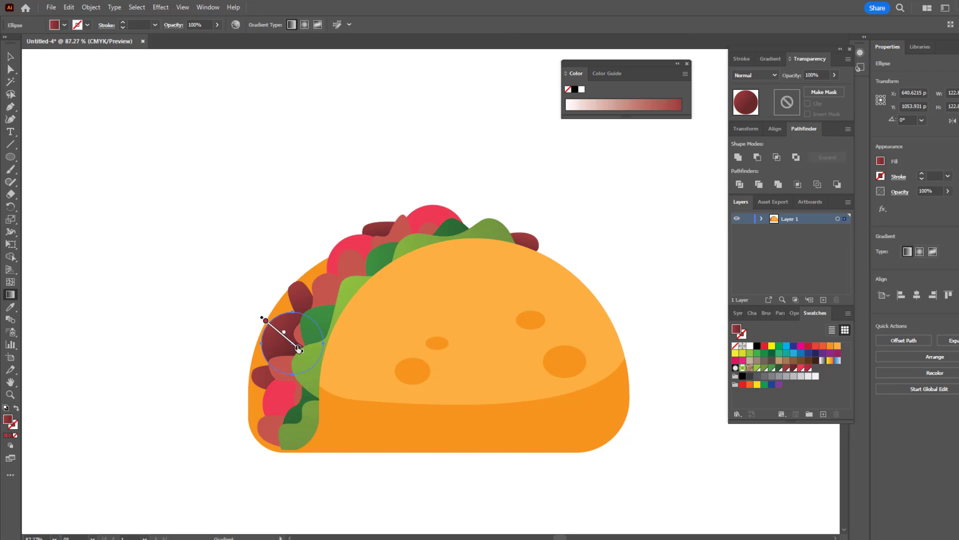
double_click(299, 349)
left_click(288, 396)
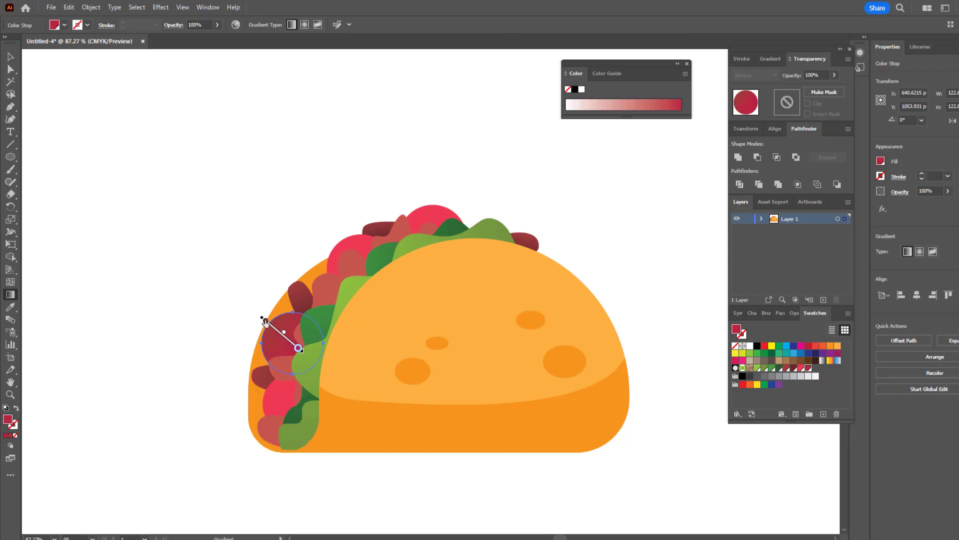
double_click(265, 320)
left_click(250, 369)
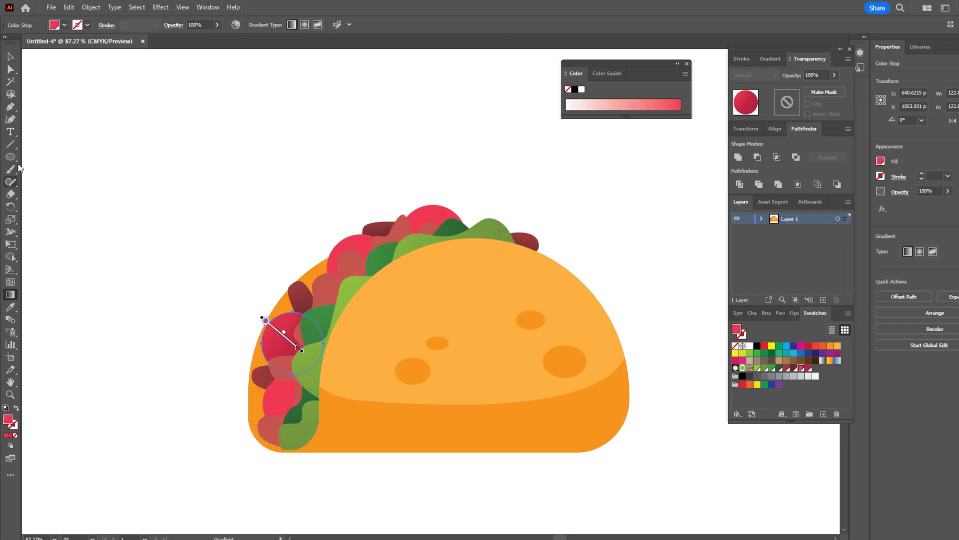
Step: Copy the tomato gradient onto the tomato at the shell's upper left and angle it down toward the lower right
left_click(11, 70)
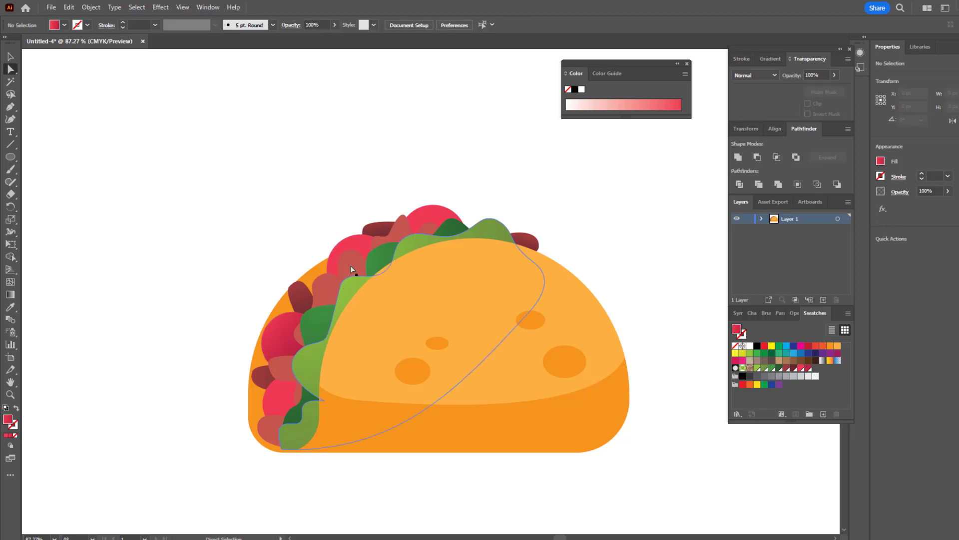
left_click(10, 307)
left_click(280, 334)
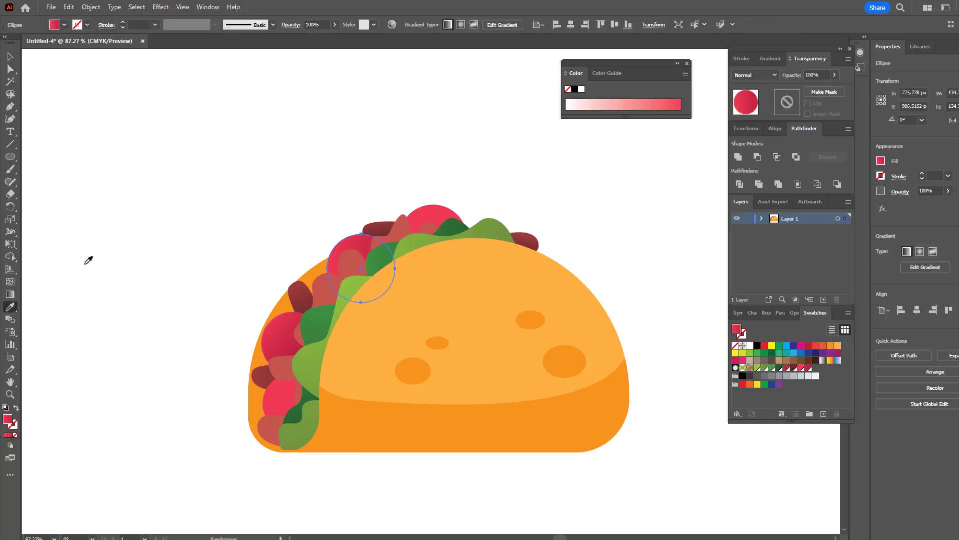
left_click(11, 295)
left_click_drag(344, 242, 366, 276)
Step: Copy the tomato gradient onto the topmost tomato and run it vertically from its top edge down to the shell
left_click(11, 70)
left_click(433, 225)
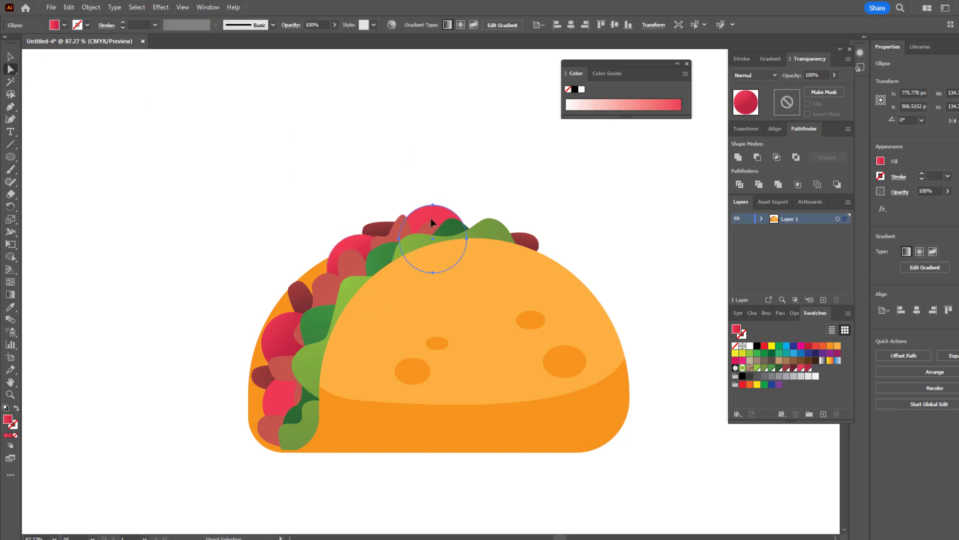
left_click(10, 307)
left_click(301, 316)
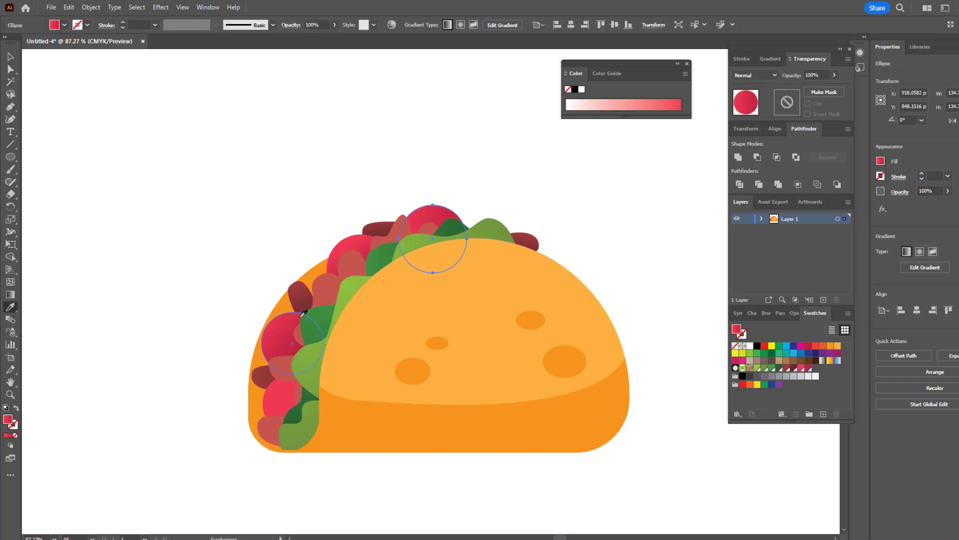
left_click(14, 295)
left_click_drag(433, 203, 433, 246)
Step: Copy the tomato gradient onto the lowest tomato and stretch it nearly horizontally from just outside its left edge to its right edge
left_click(11, 70)
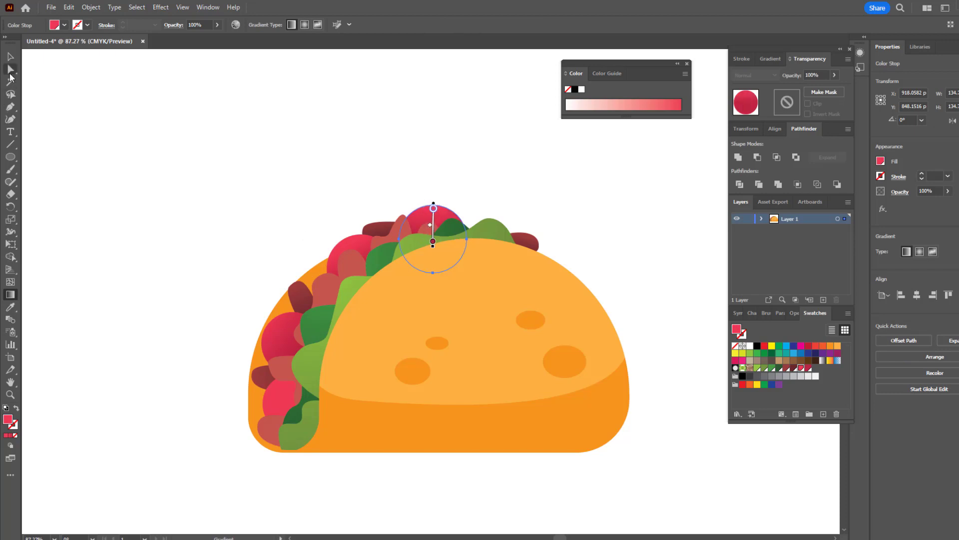
left_click(290, 400)
left_click(10, 307)
left_click(272, 347)
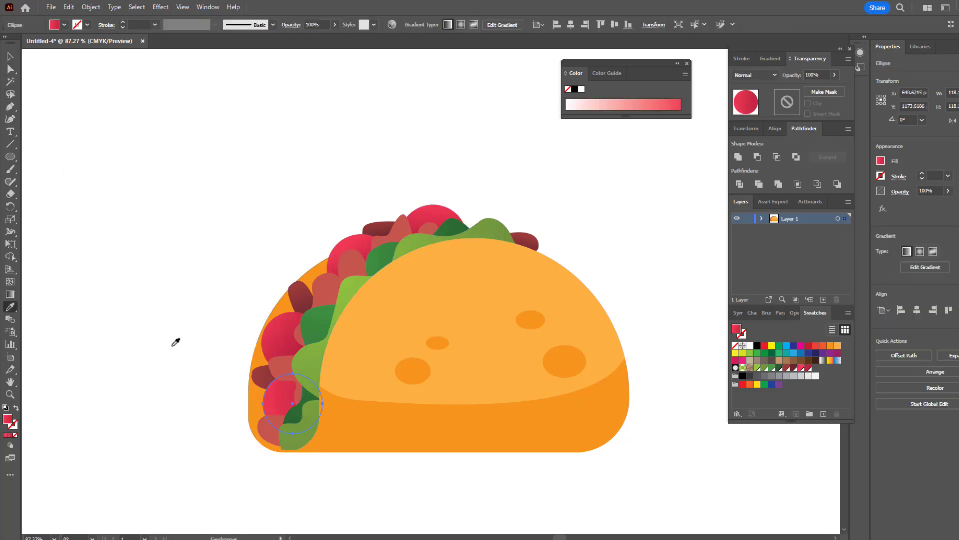
left_click(10, 294)
left_click(260, 403)
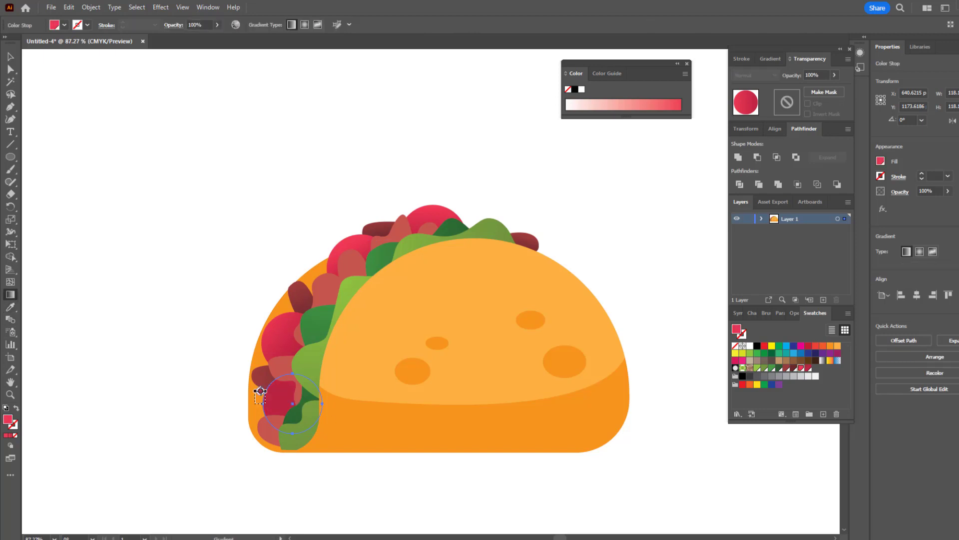
left_click_drag(283, 398, 319, 396)
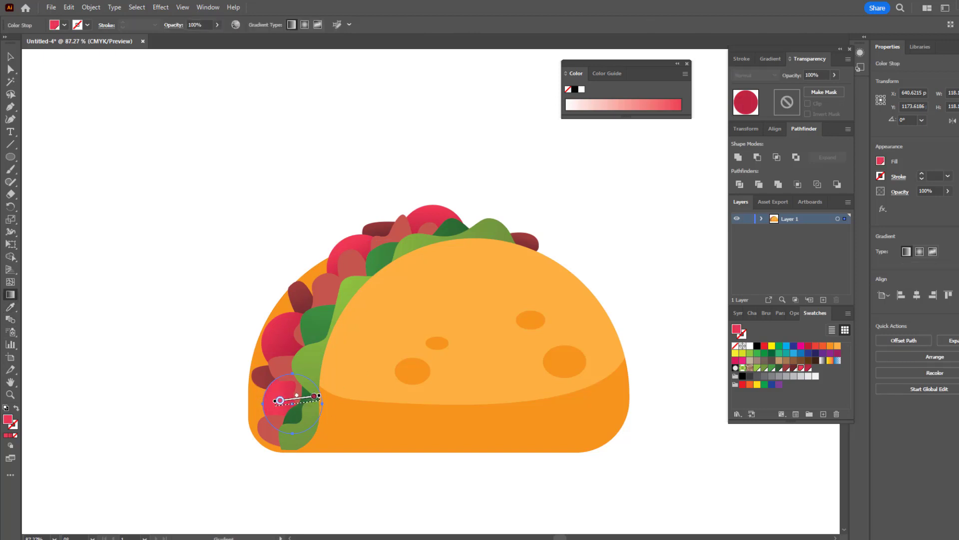
left_click_drag(249, 399, 318, 405)
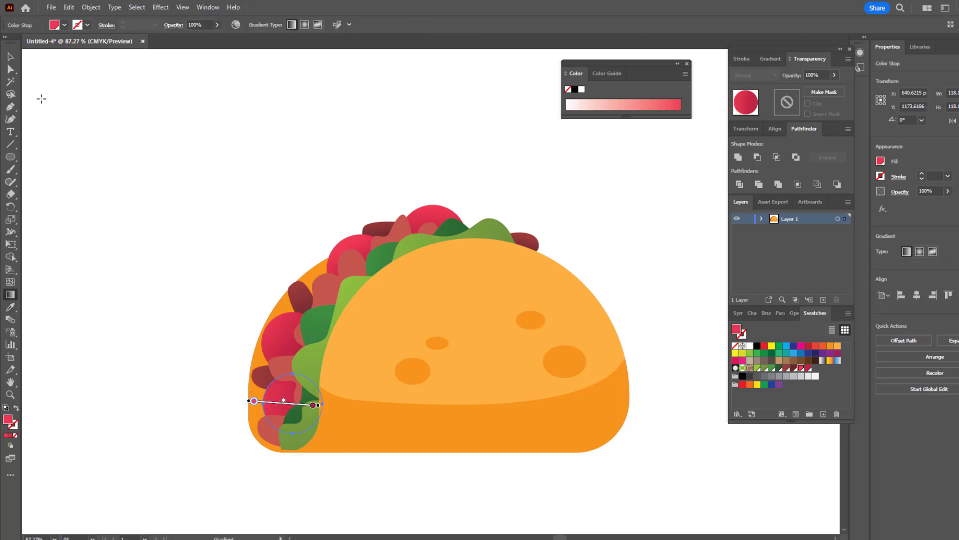
Step: Deselect the lowest tomato and examine the whole taco with its gradient shading
left_click(11, 60)
left_click(109, 158)
key("z")
left_click_drag(426, 292, 357, 348)
key("space")
left_click_drag(448, 378, 402, 377)
left_click_drag(402, 377, 424, 402)
left_click(11, 57)
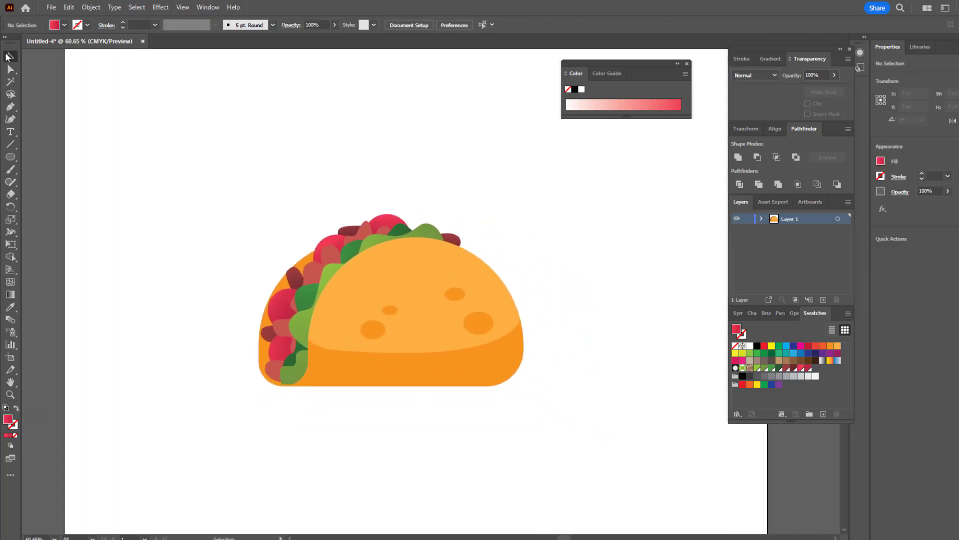
key("z")
left_click_drag(437, 270, 471, 287)
left_click(11, 57)
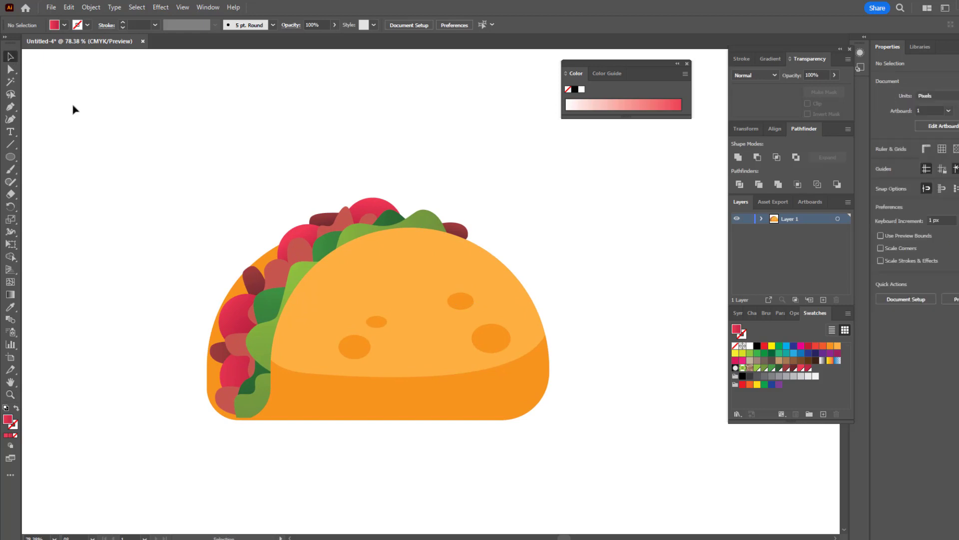
Step: Group all the taco's shapes and centre the group horizontally and vertically on the artboard
left_click_drag(94, 121, 625, 437)
left_click(95, 7)
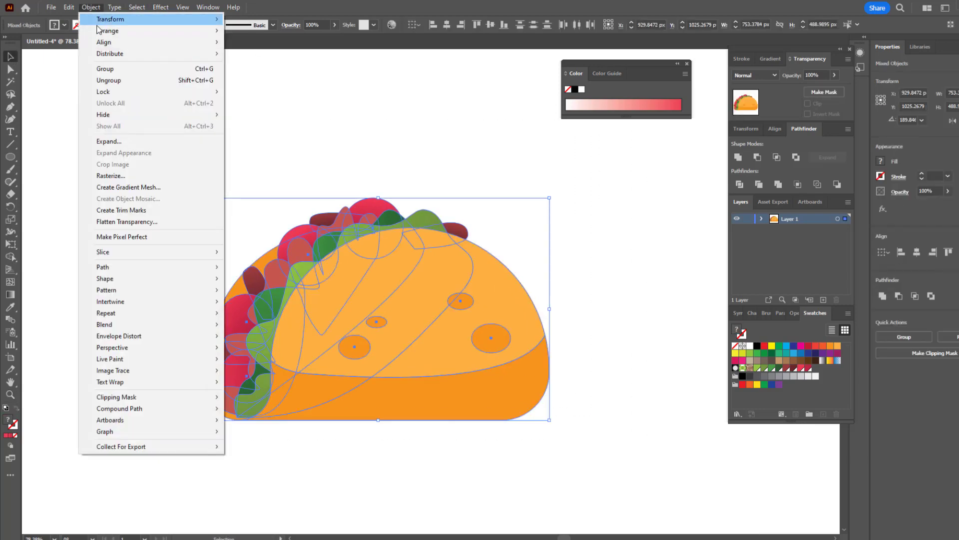
left_click(118, 69)
left_click(460, 25)
left_click(446, 25)
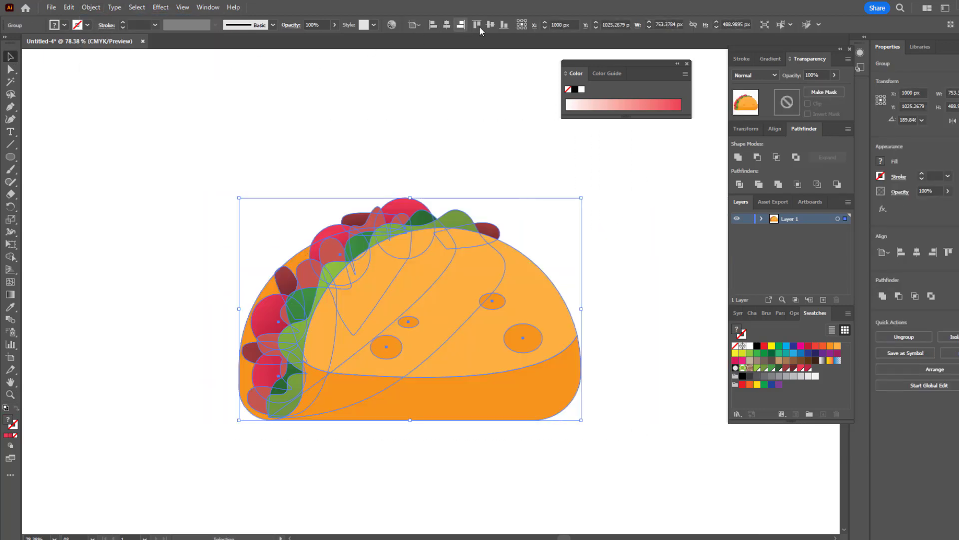
left_click(490, 26)
left_click(602, 240)
key("z")
left_click_drag(598, 301, 598, 309)
left_click_drag(598, 308, 599, 334)
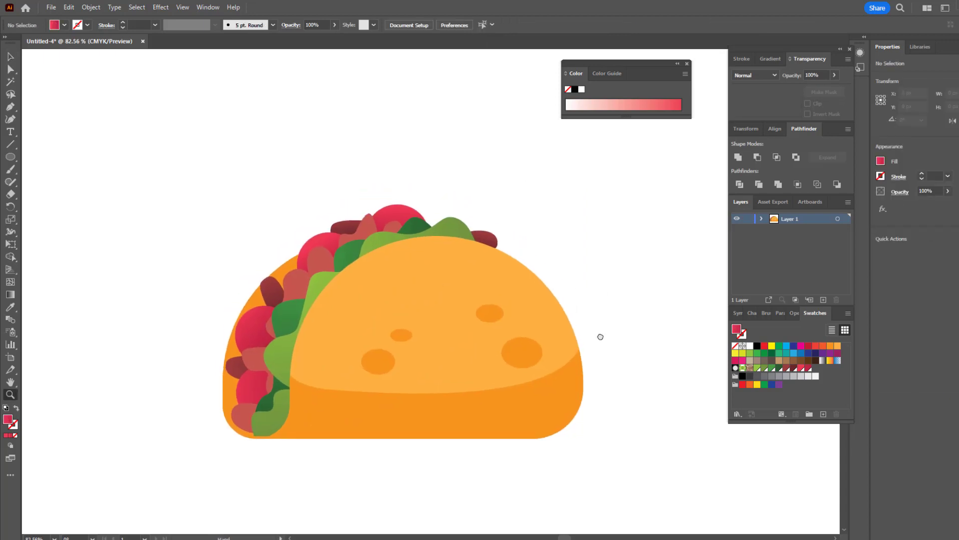
left_click_drag(460, 282, 530, 288)
left_click_drag(591, 259, 601, 276)
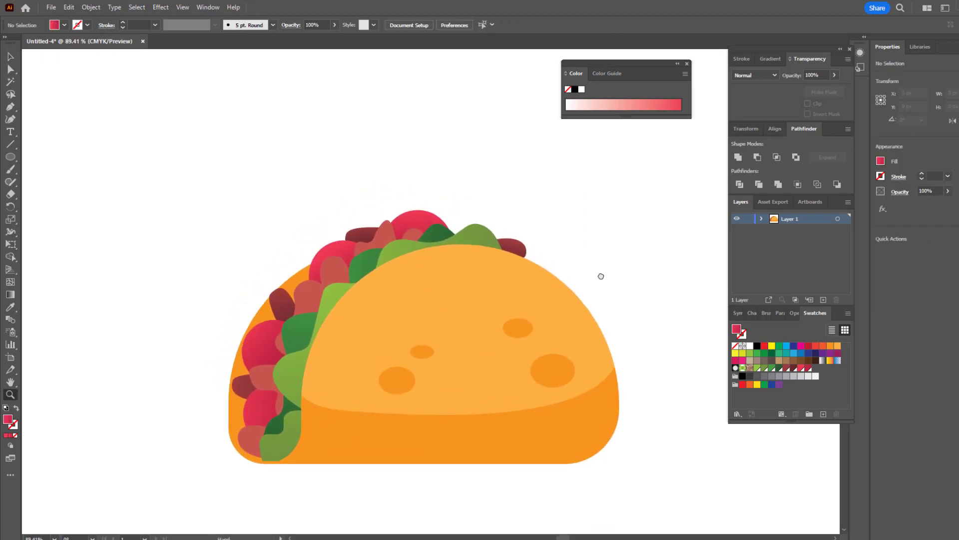
left_click(10, 58)
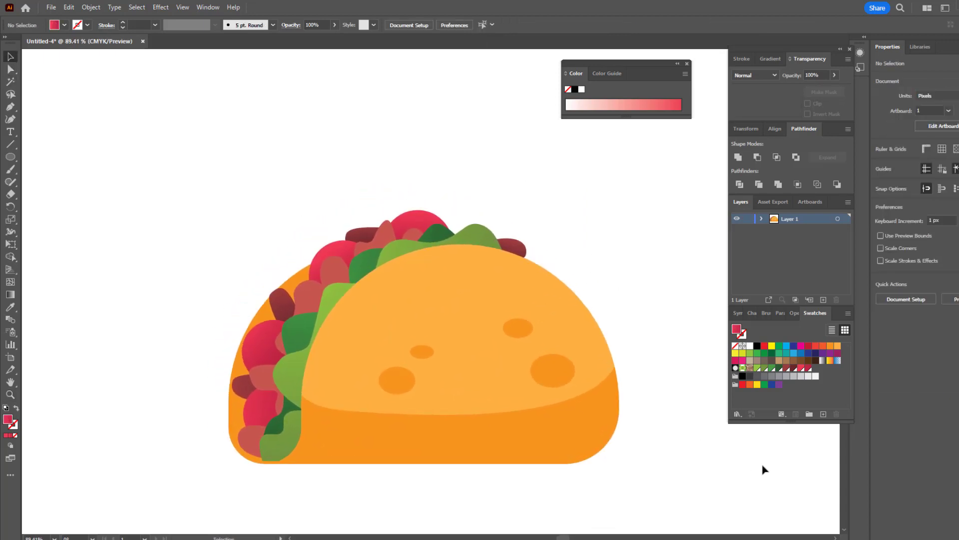